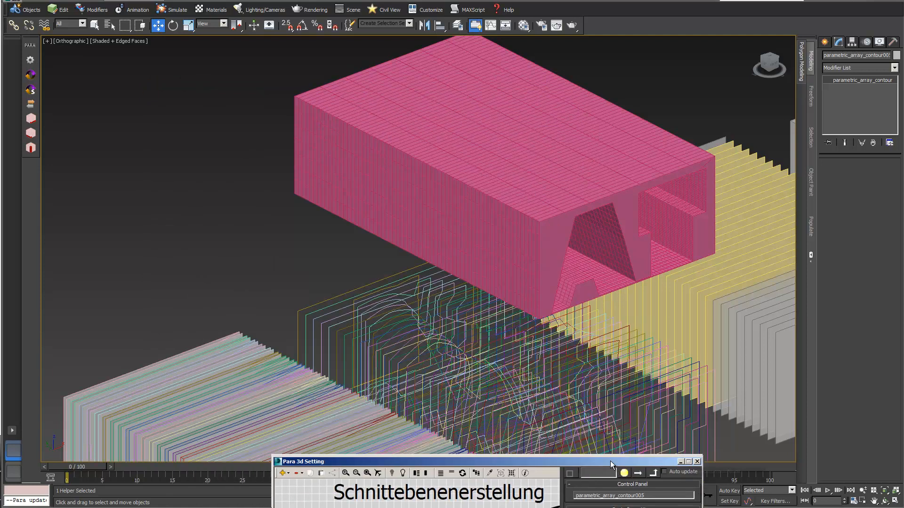
Step: Examine the pink lofted block and its front openings from several angles
middle_drag(571, 282, 524, 258)
scroll(524, 258, down, 2)
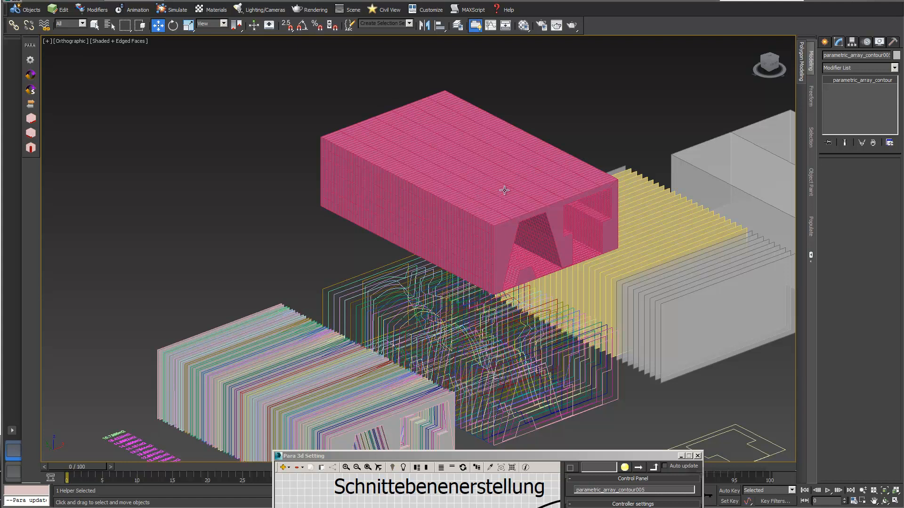
click(428, 188)
scroll(540, 192, up, 3)
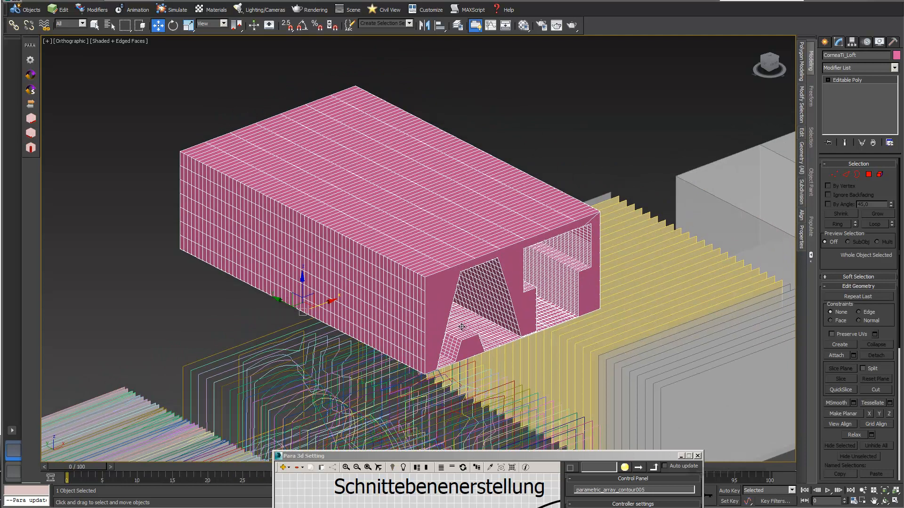
click(886, 502)
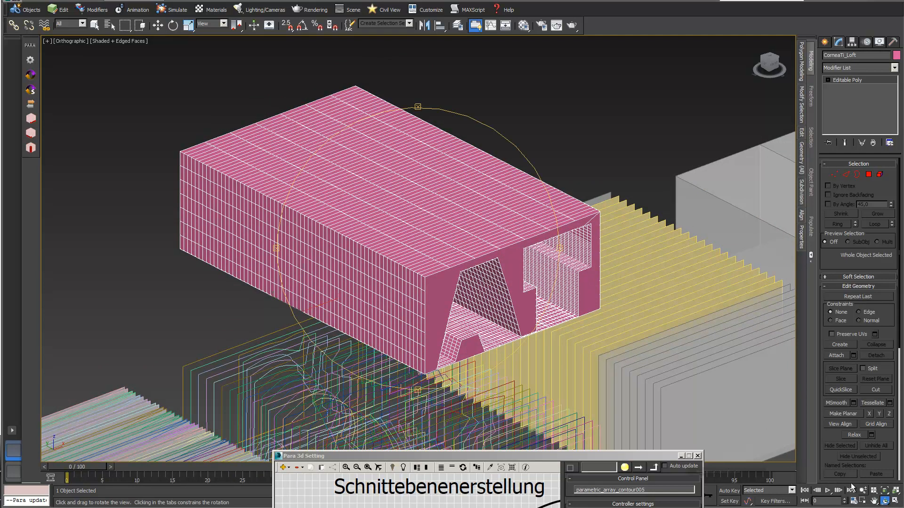
drag(455, 304, 443, 286)
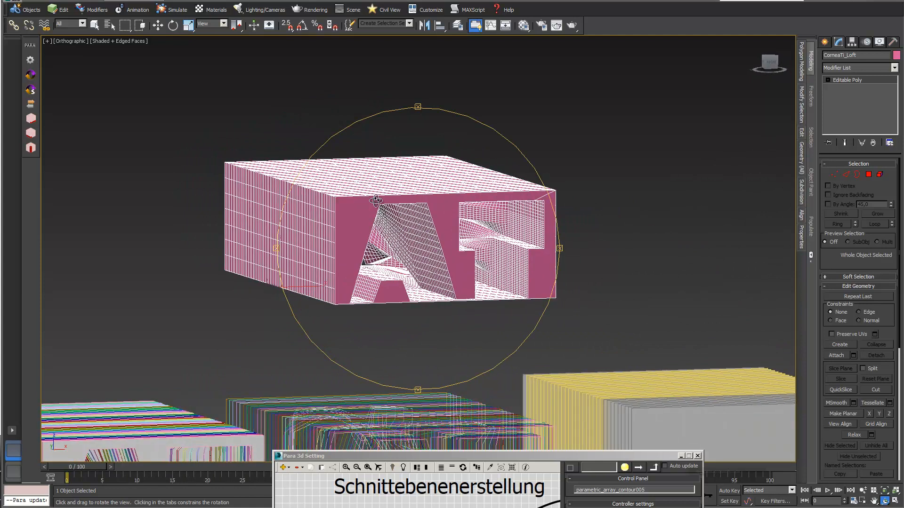
drag(412, 245, 466, 251)
scroll(466, 251, up, 3)
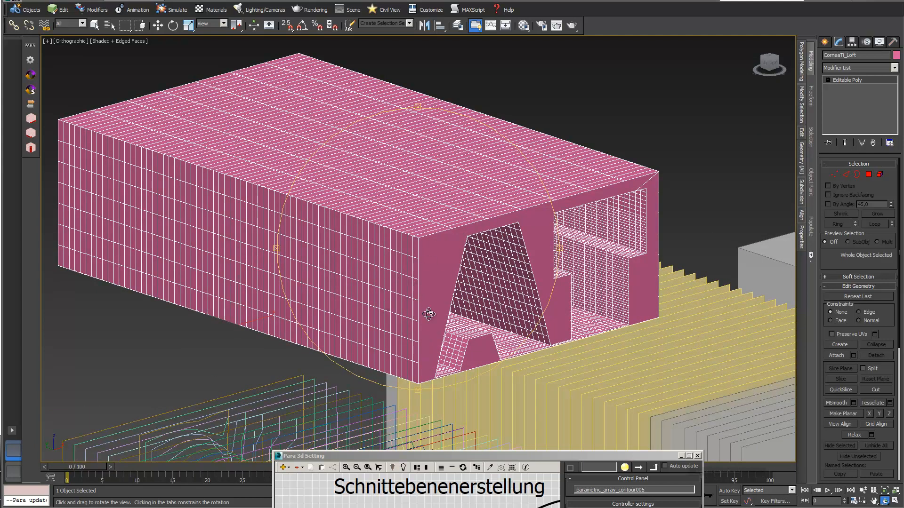
drag(436, 319, 490, 188)
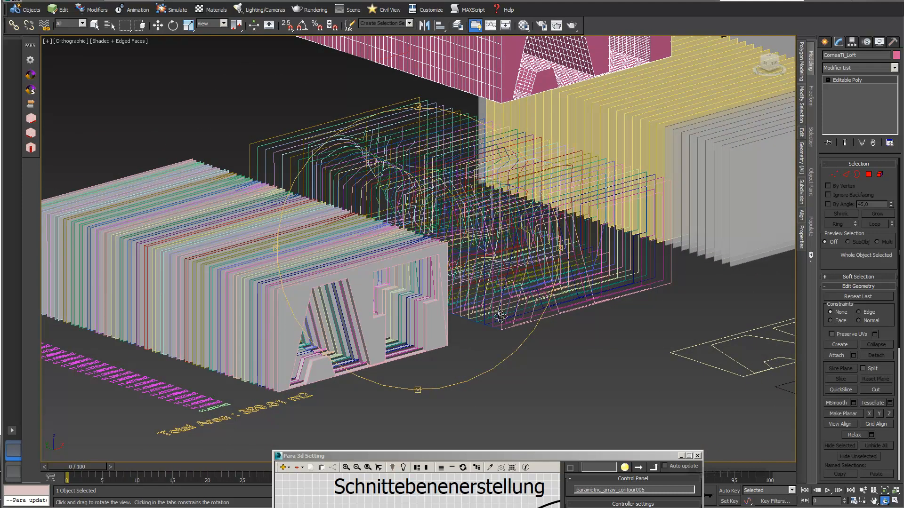
Step: Inspect the front slice panel of the sliced block and the neighbouring contour splines up close
click(159, 27)
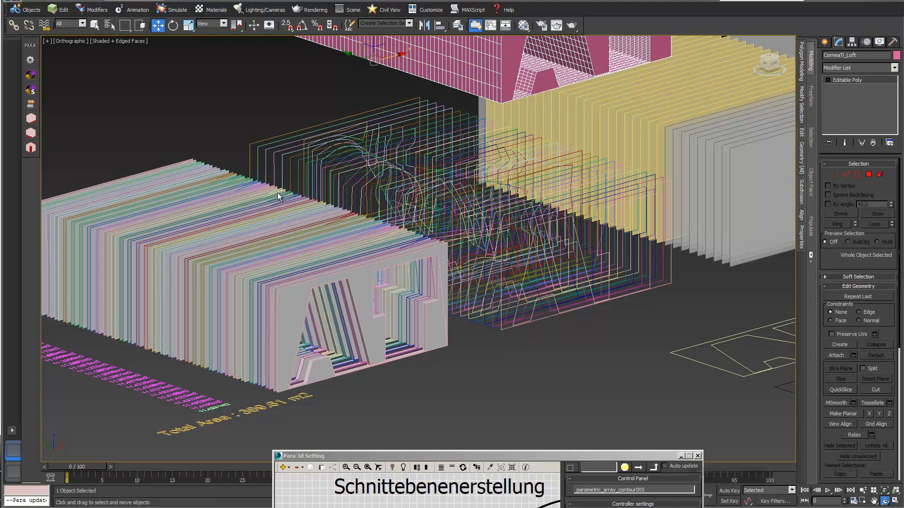
click(381, 288)
middle_drag(381, 289, 384, 295)
scroll(384, 295, up, 5)
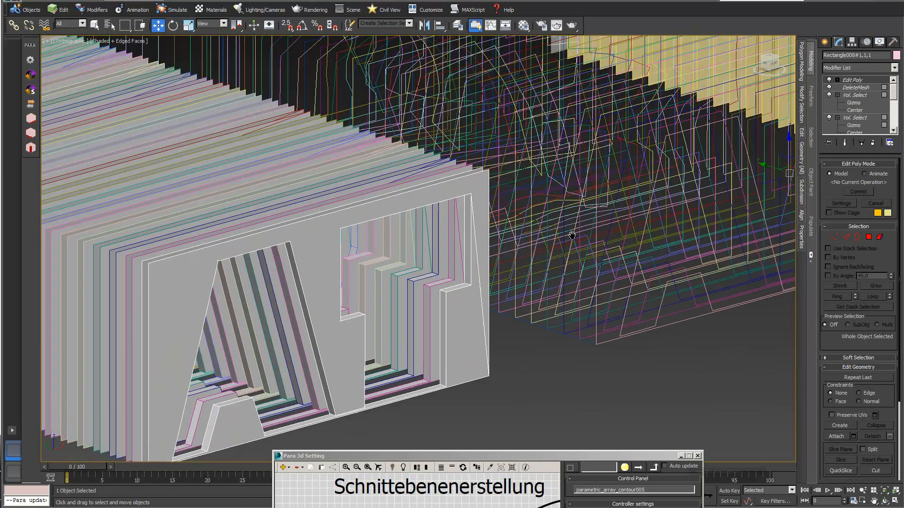
middle_drag(572, 236, 464, 280)
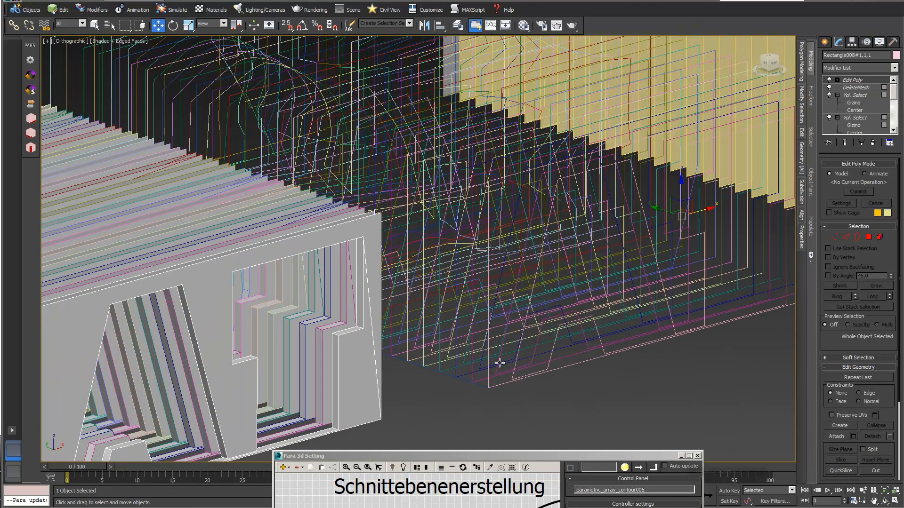
Step: Isolate the frontmost contour spline, inspect its vertices, and bring the other objects back into view
click(487, 372)
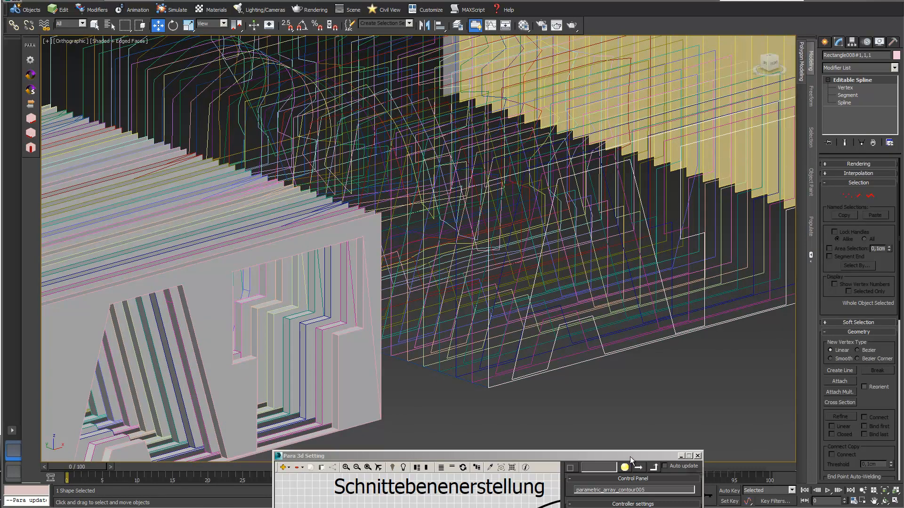
click(698, 456)
click(499, 491)
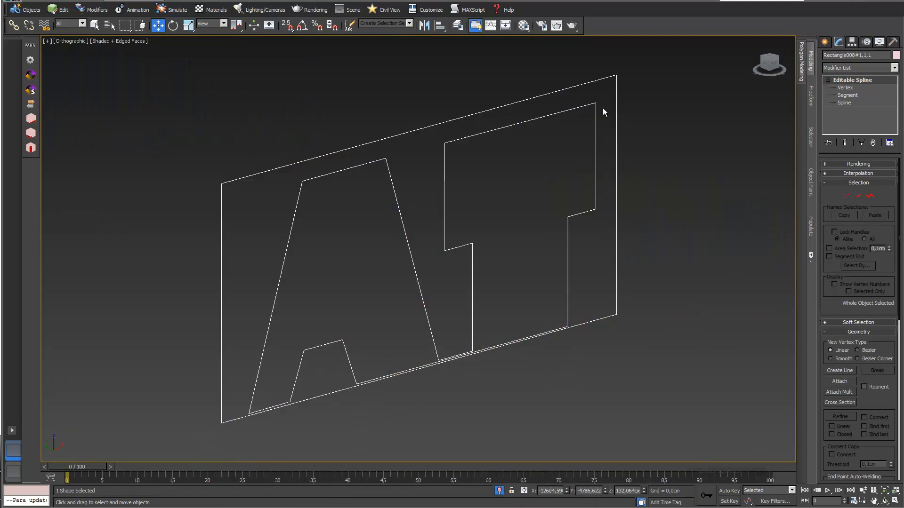
click(845, 88)
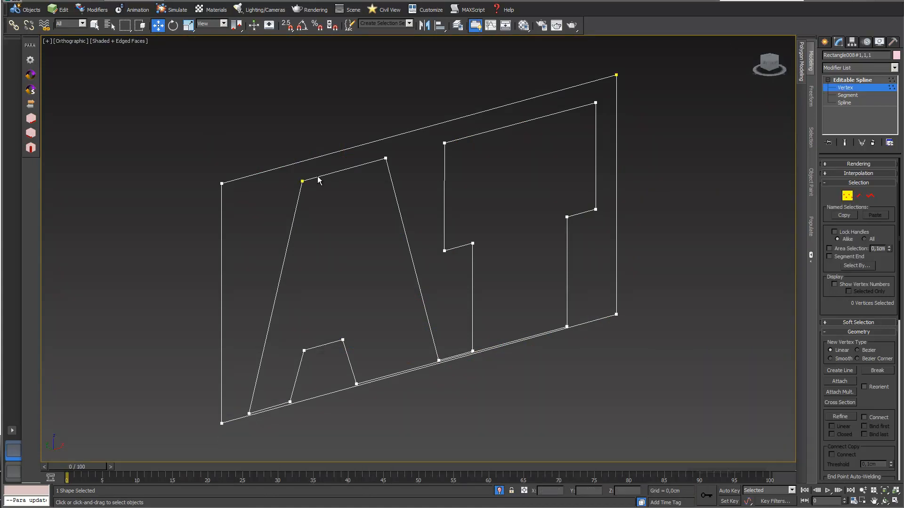
click(877, 80)
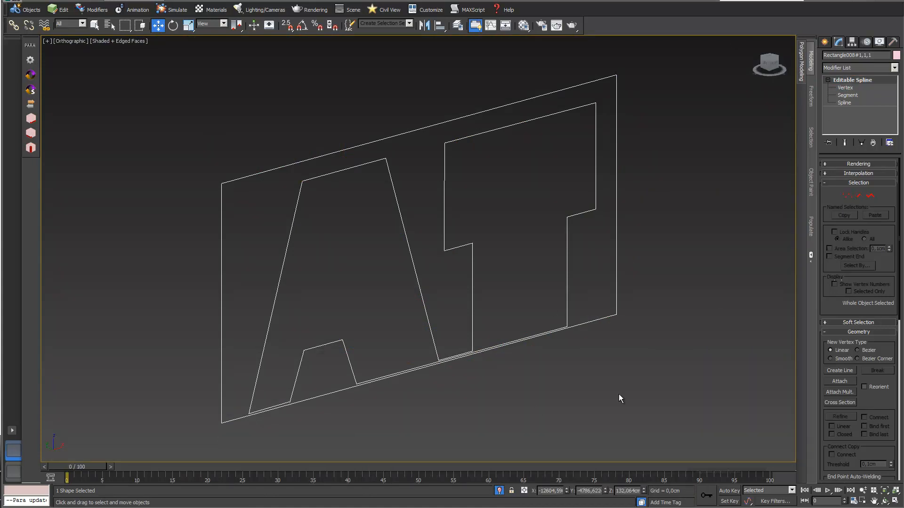
click(499, 491)
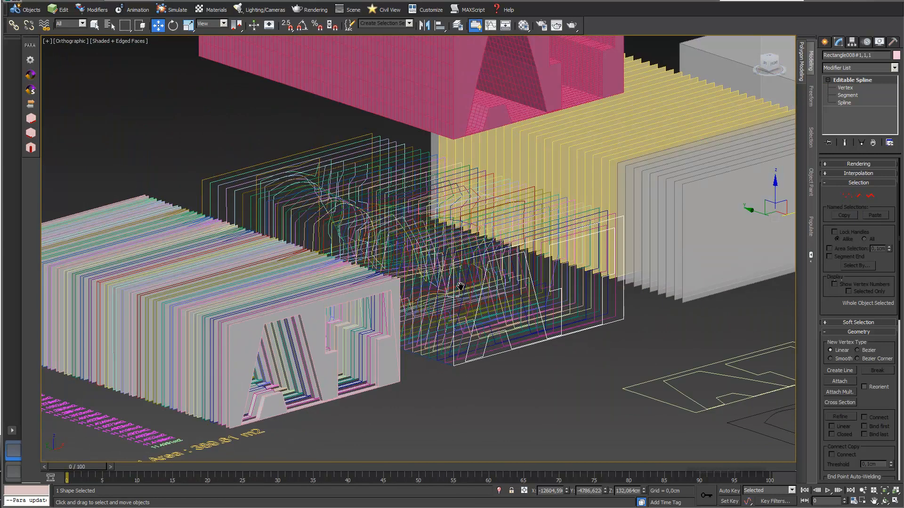
drag(490, 507, 358, 69)
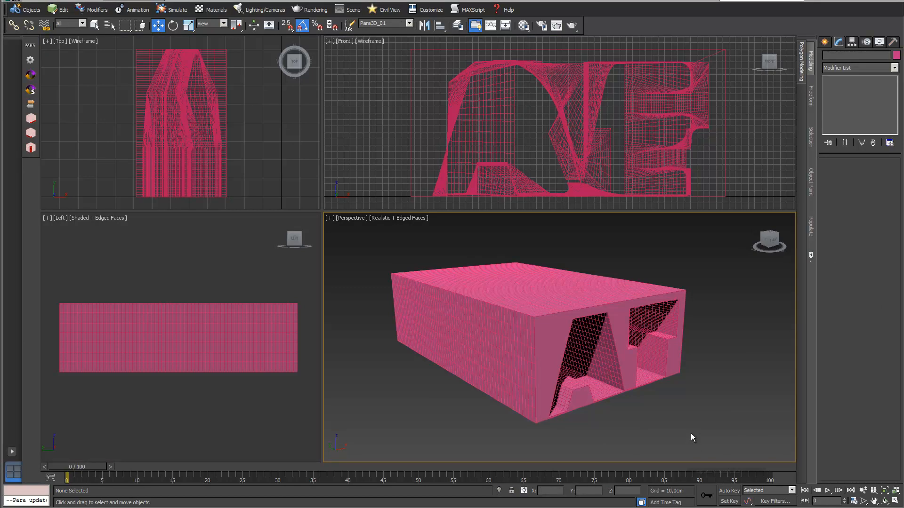
Step: Draw a plane about 307 cm wide and 205 cm long in the front view, beside the pink loft
click(533, 320)
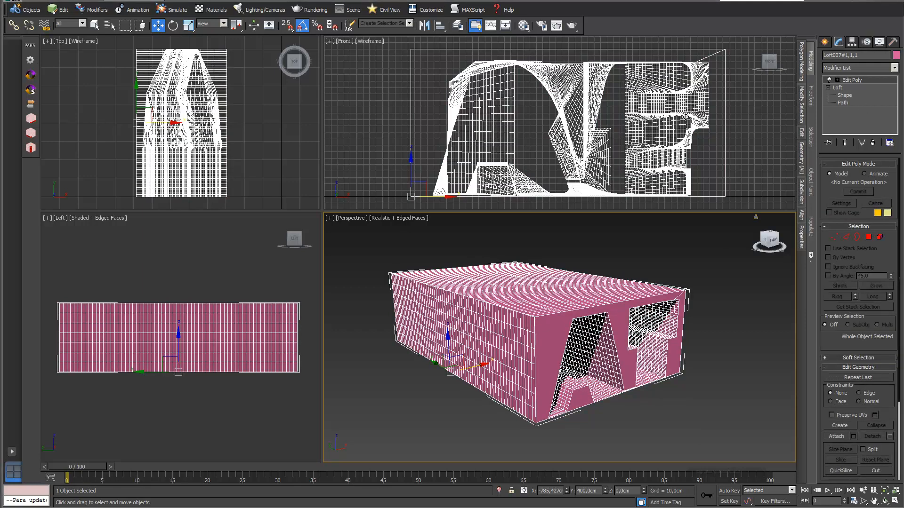
middle_drag(733, 118, 502, 132)
scroll(501, 132, down, 2)
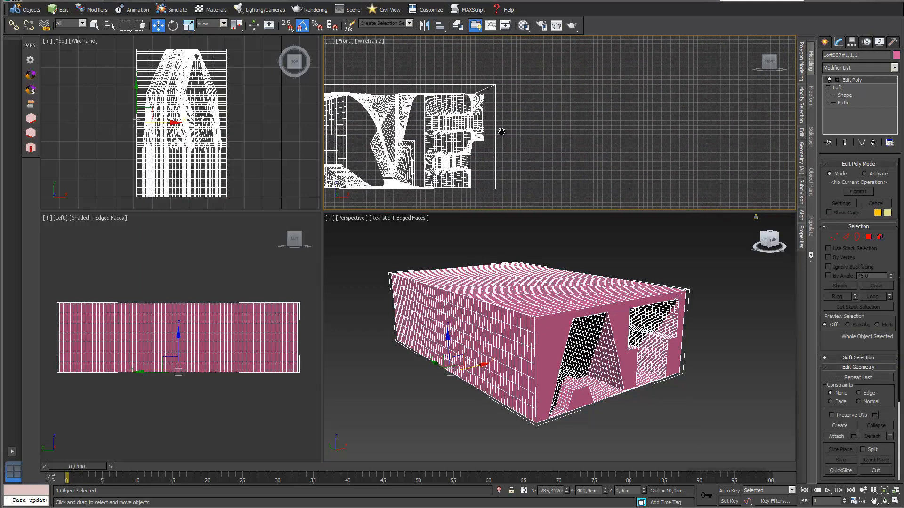
click(824, 42)
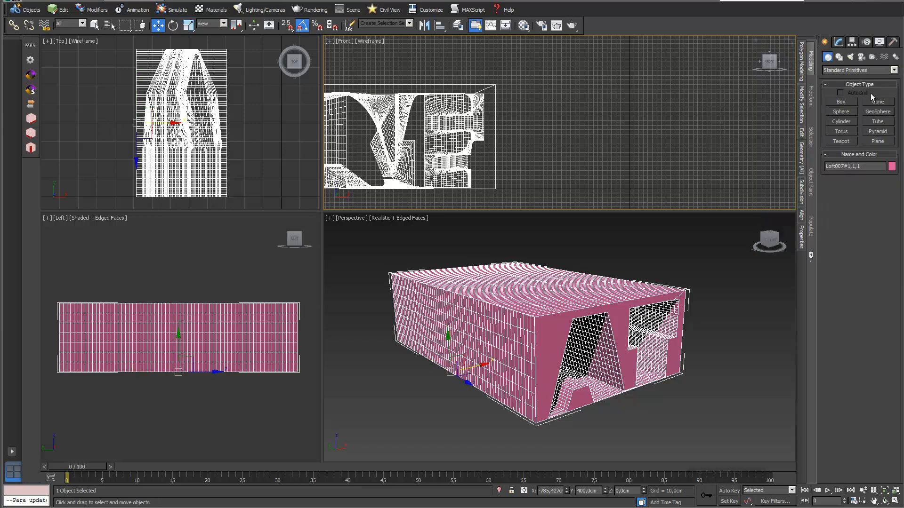
click(878, 142)
drag(573, 100, 714, 196)
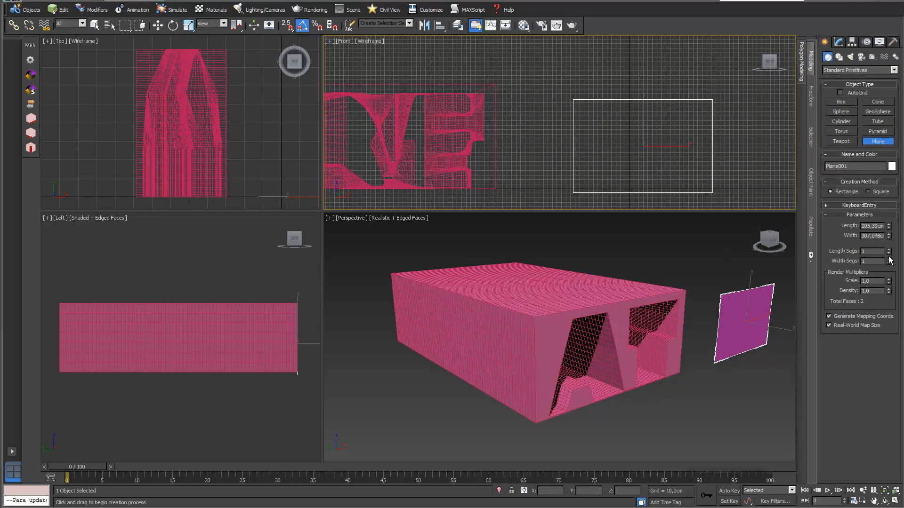
scroll(263, 141, down, 2)
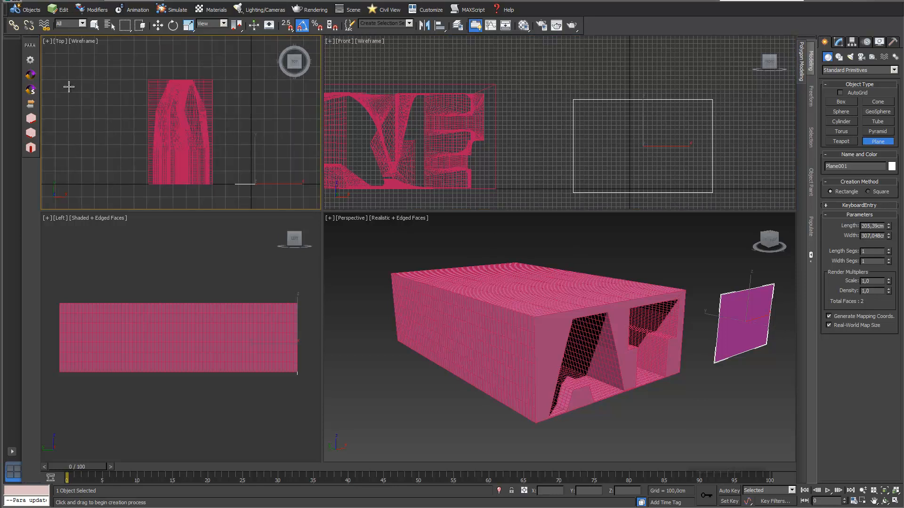
Step: Create a parametric array of 32 copies of the plane in the first dimension, named PARA_Sectionplane
click(29, 47)
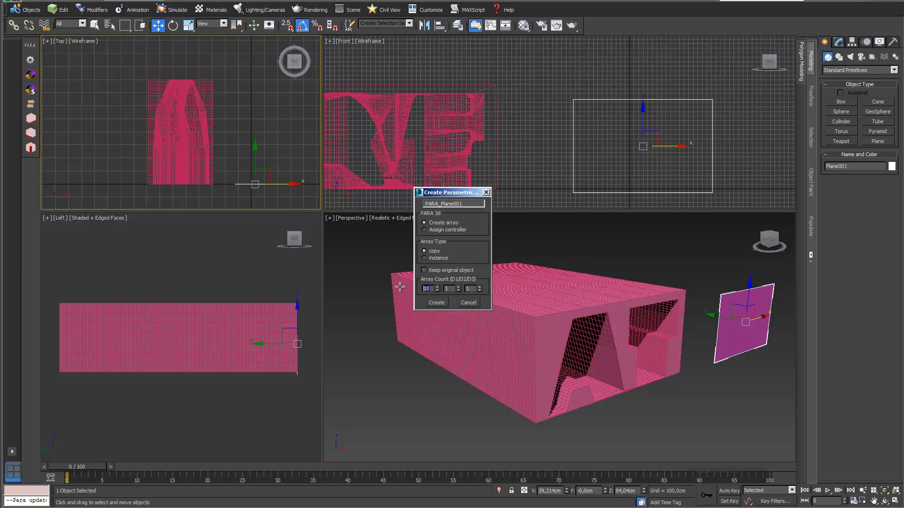
text(32)
drag(459, 204, 445, 204)
text(Sectionp)
click(436, 302)
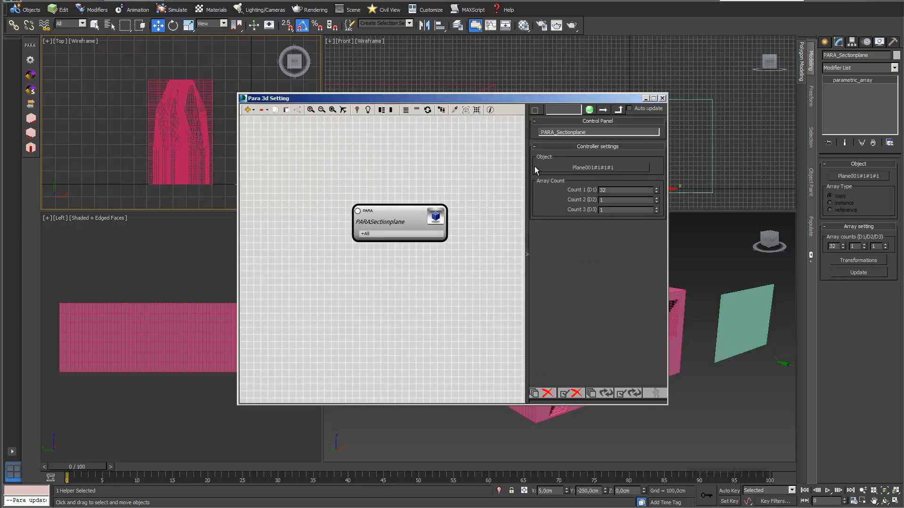
Step: Expand the PARA_Sectionplane node's parameters and assign a Linear Controller to its Transform input
click(403, 294)
drag(439, 266, 310, 153)
drag(340, 185, 389, 221)
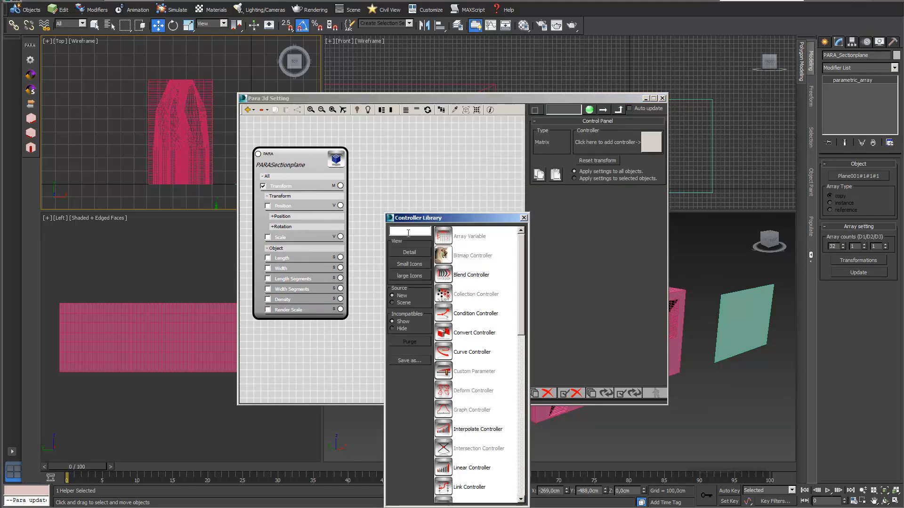
text(lin)
double_click(447, 237)
Step: Move the Para 3d Setting window aside, enlarge the top view and select the last plane of the array
drag(502, 98, 488, 292)
scroll(281, 131, down, 1)
middle_drag(283, 130, 177, 119)
scroll(255, 128, down, 2)
middle_drag(247, 129, 129, 134)
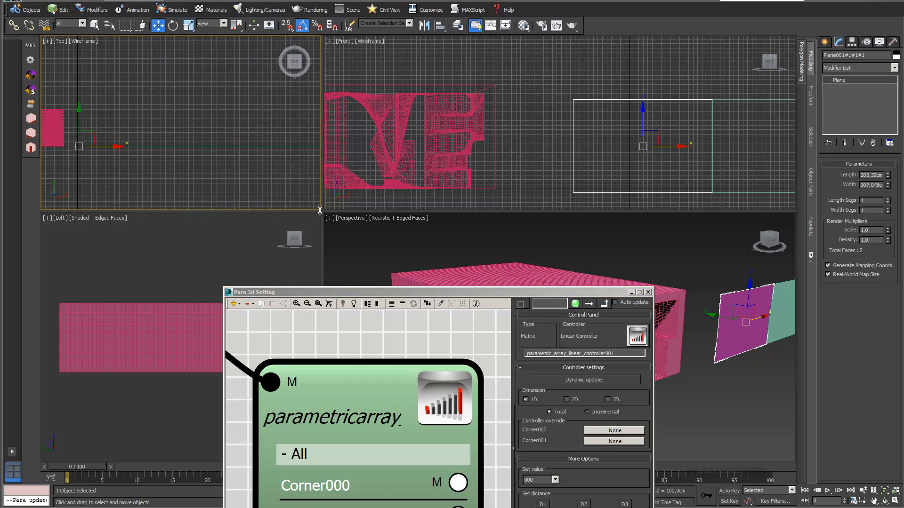
drag(322, 210, 651, 241)
scroll(552, 146, down, 3)
middle_drag(551, 146, 326, 155)
click(589, 176)
Step: Turn on 2.5D snapping and move the last plane near the loft, aligned with the first plane along X
click(287, 27)
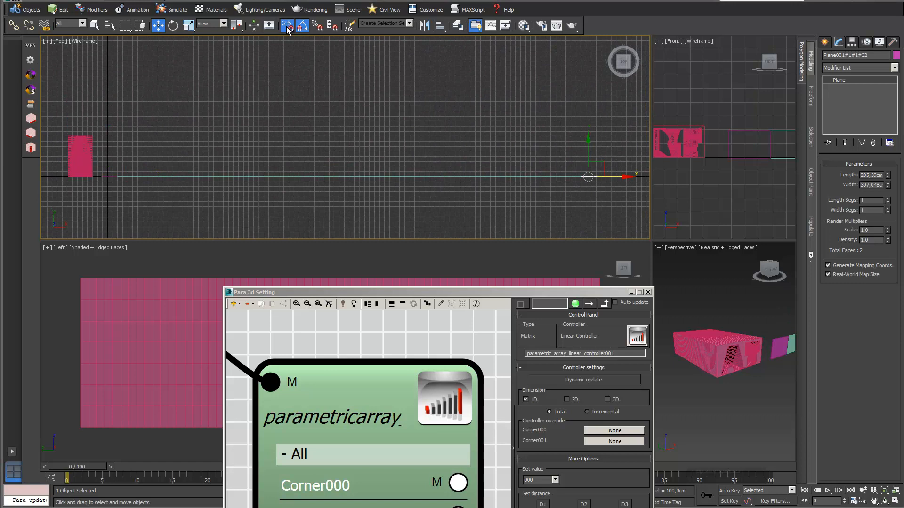
drag(599, 162, 126, 160)
middle_drag(126, 160, 215, 124)
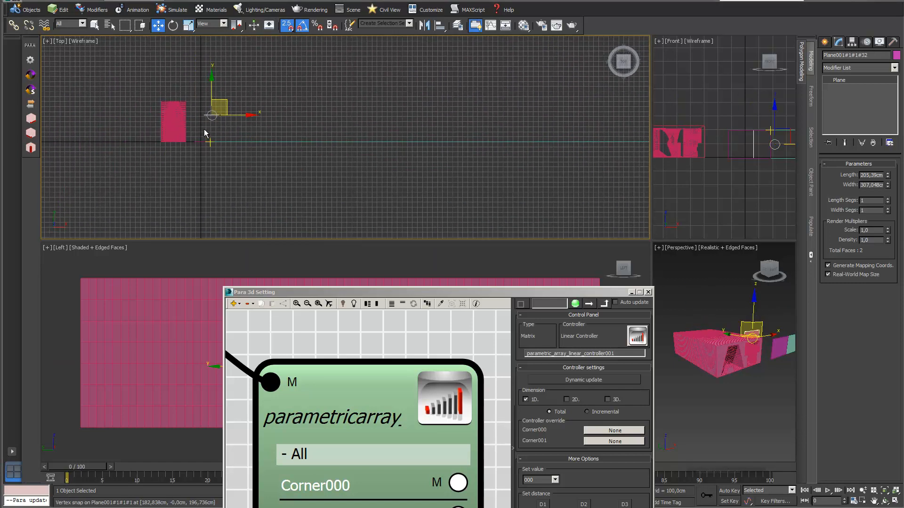
drag(203, 115, 230, 158)
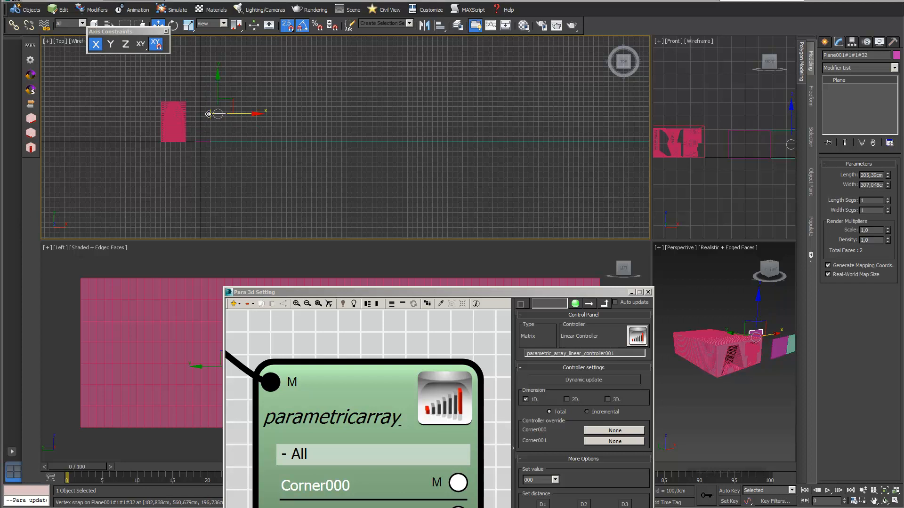
drag(207, 114, 198, 140)
Step: Snap the last plane along Y to the loft's rear edge and update the array so its planes redistribute
scroll(222, 128, up, 3)
middle_drag(223, 128, 406, 151)
mouse_move(365, 100)
mouse_down()
mouse_move(358, 90)
mouse_move(359, 97)
mouse_up()
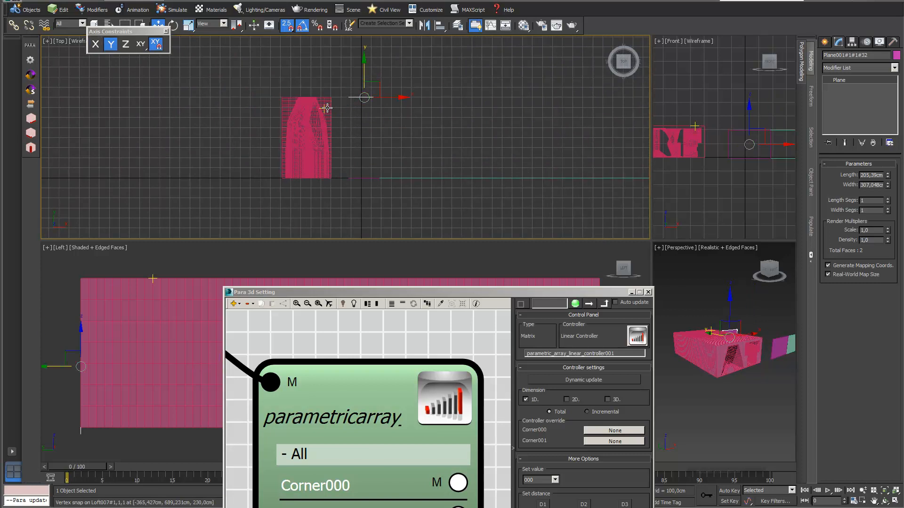
click(583, 505)
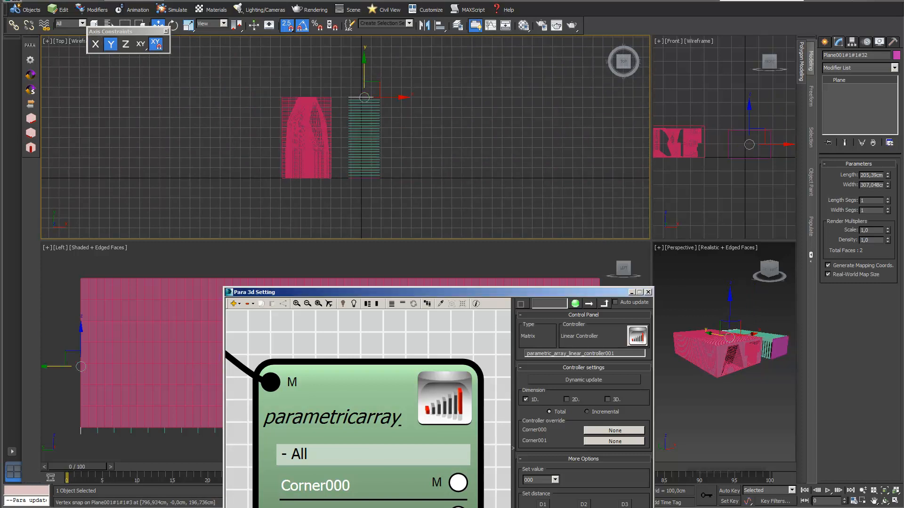
Step: Offset the last plane by -5 cm along Y so it sits just inside the loft's rear edge
scroll(425, 108, up, 2)
middle_drag(427, 109, 502, 137)
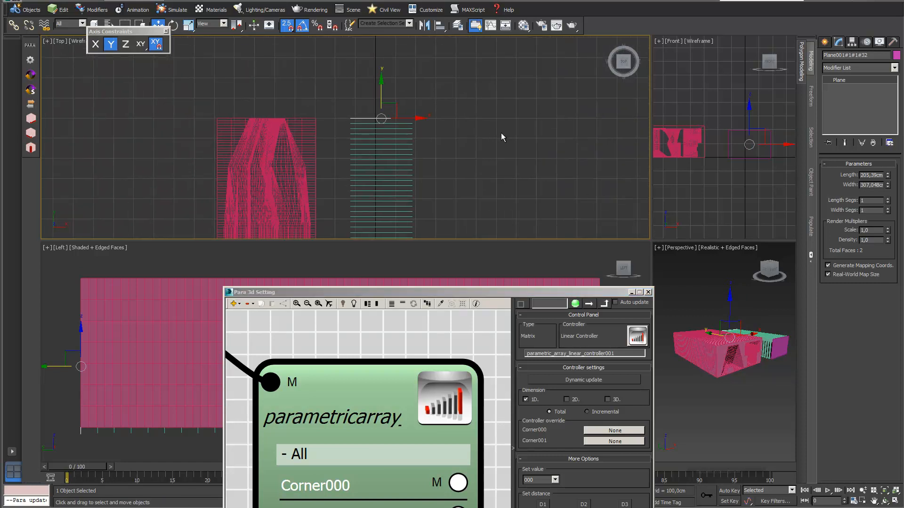
scroll(449, 89, up, 1)
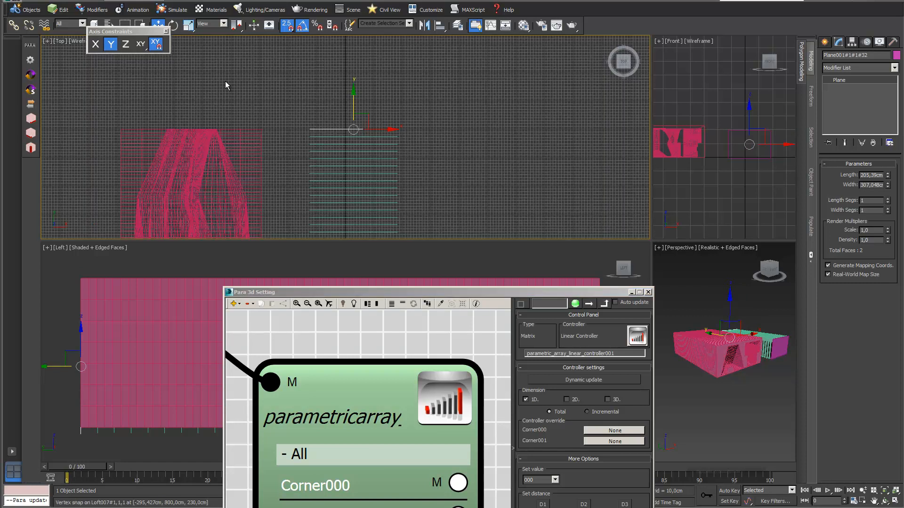
drag(146, 30, 75, 62)
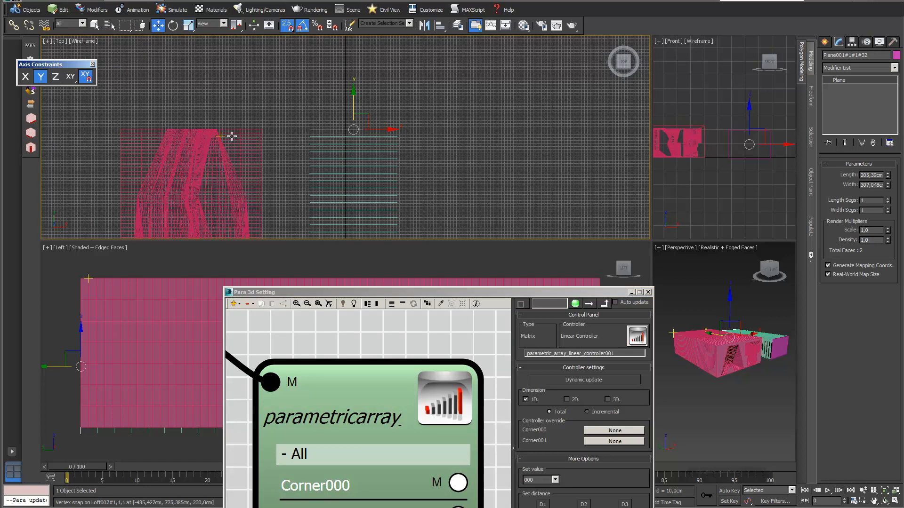
right_click(159, 28)
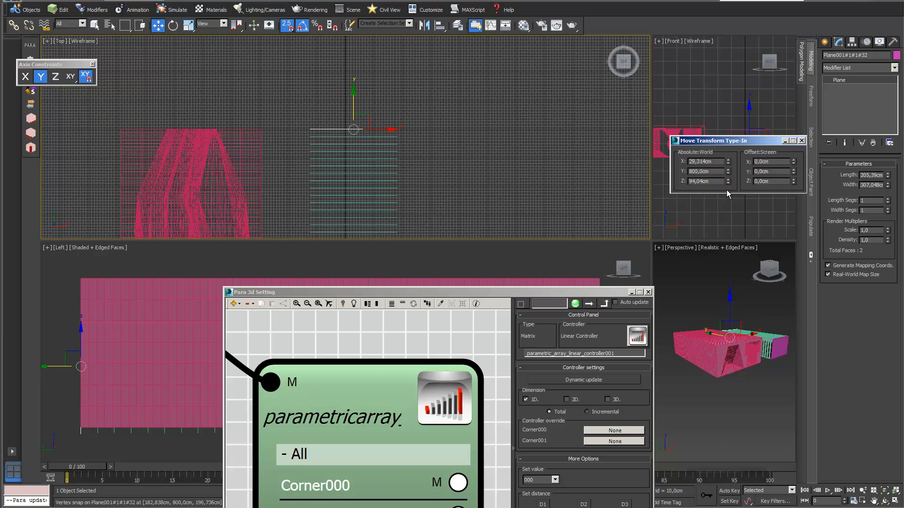
double_click(773, 174)
text(-5)
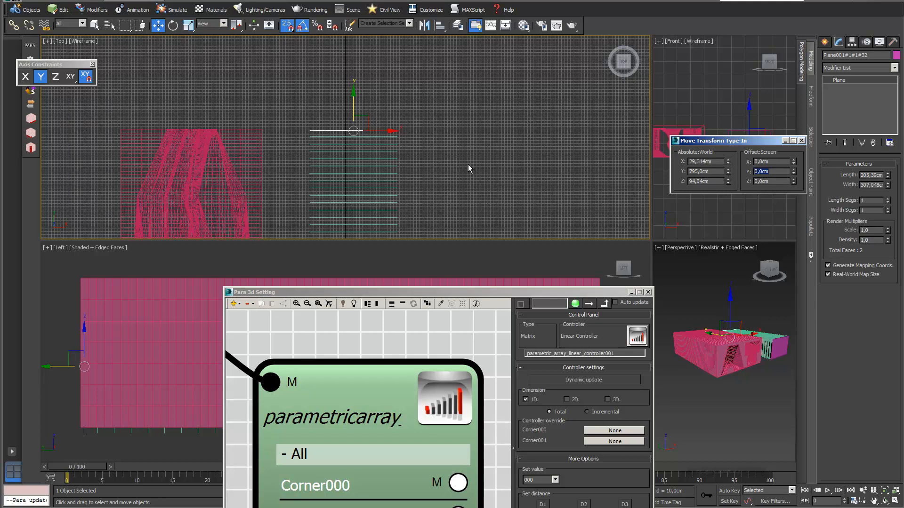
key(Return)
middle_drag(373, 184, 355, 152)
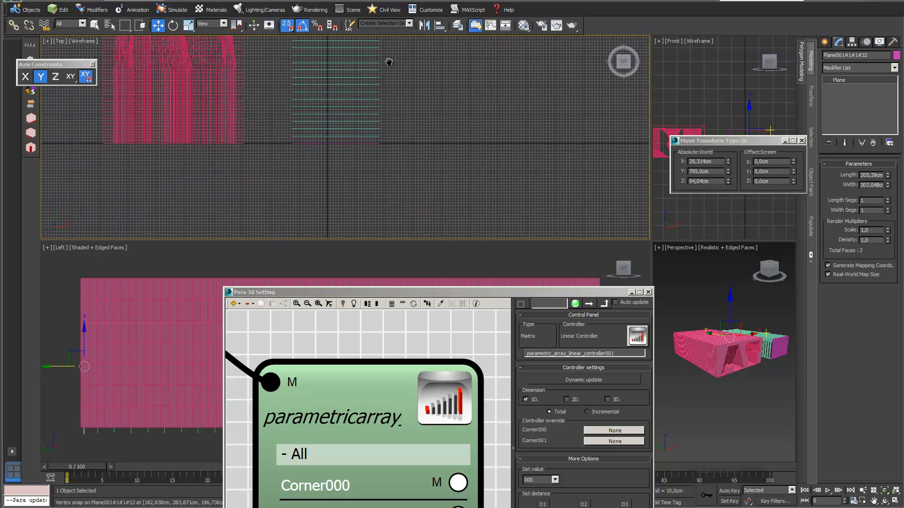
Step: Offset the first plane of the array by 5 cm along Y so it sits just inside the loft's front edge
click(608, 173)
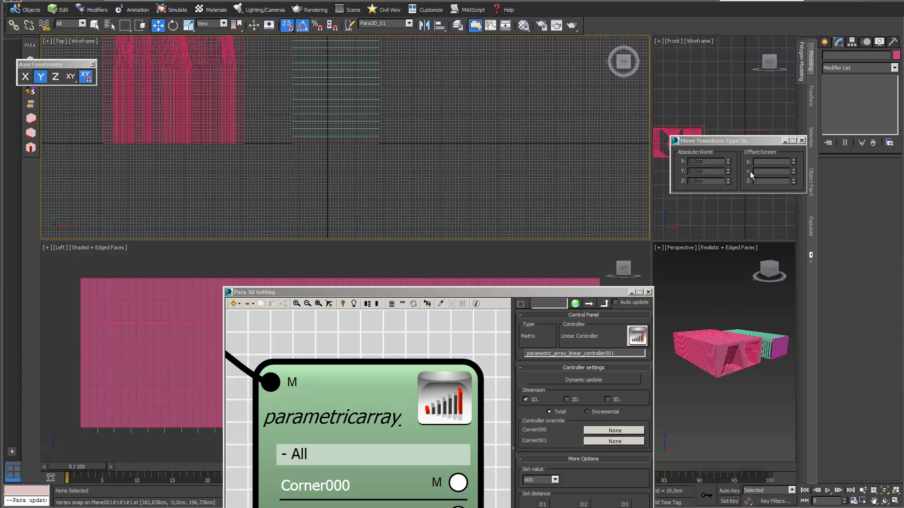
click(377, 146)
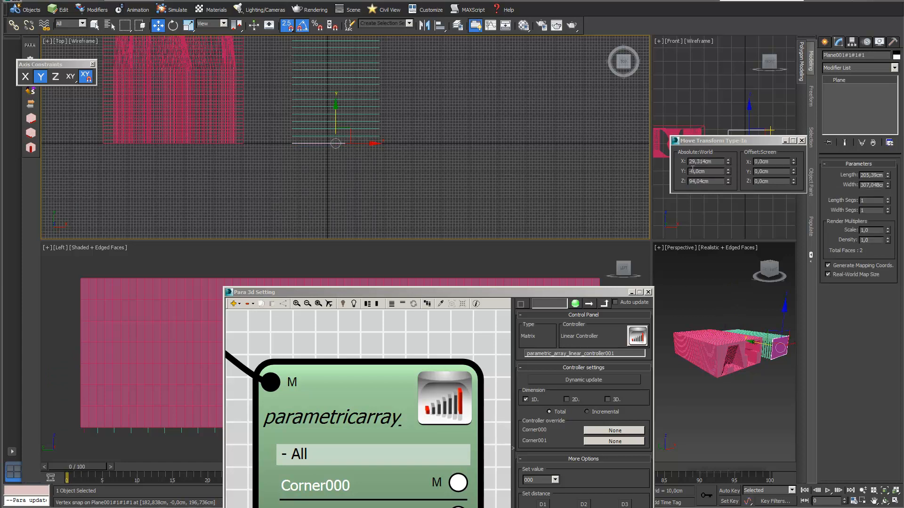
click(767, 172)
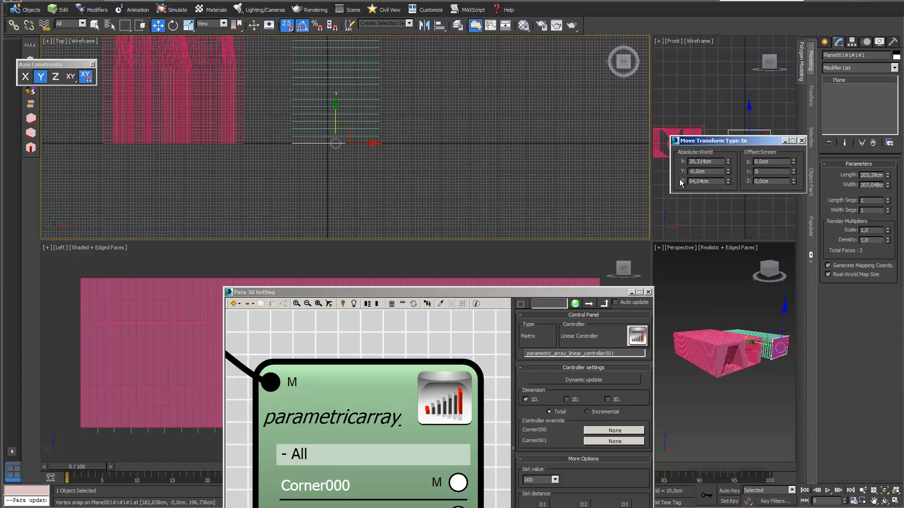
text(5)
key(Return)
Step: Update the array so its planes redistribute from the new first plane, and enlarge the perspective view
drag(584, 293, 507, 129)
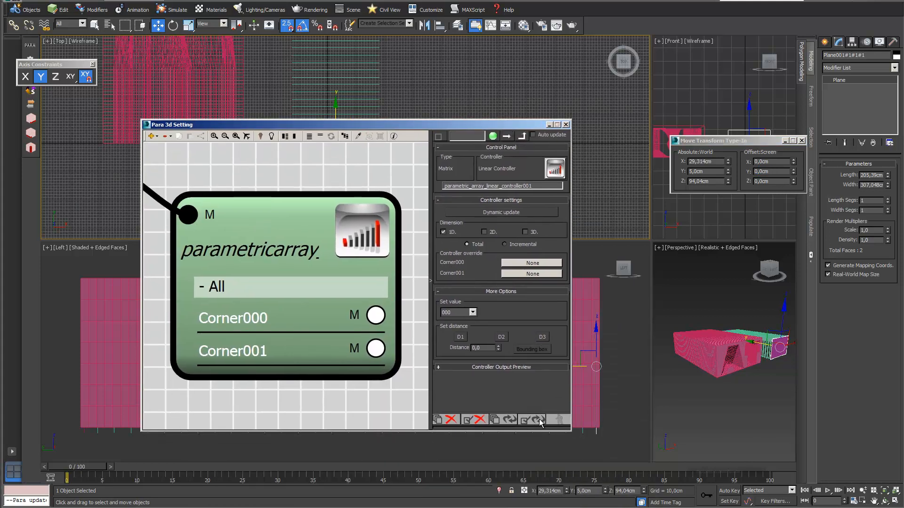
drag(454, 124, 431, 304)
scroll(349, 127, down, 2)
middle_drag(351, 125, 371, 170)
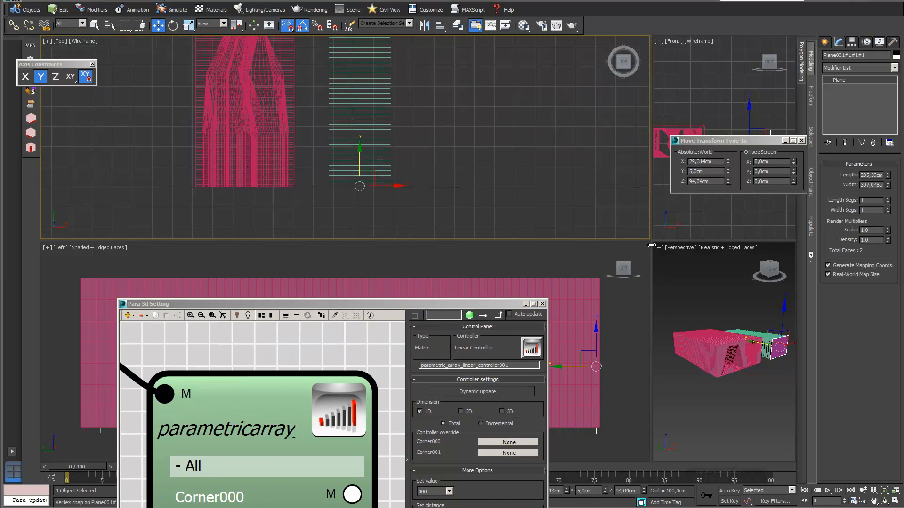
drag(653, 241, 498, 193)
Step: Start a parametric setup for the loft with Assign controller and name it PARA_SectioningObject, closing the Axis Constraints window
click(628, 322)
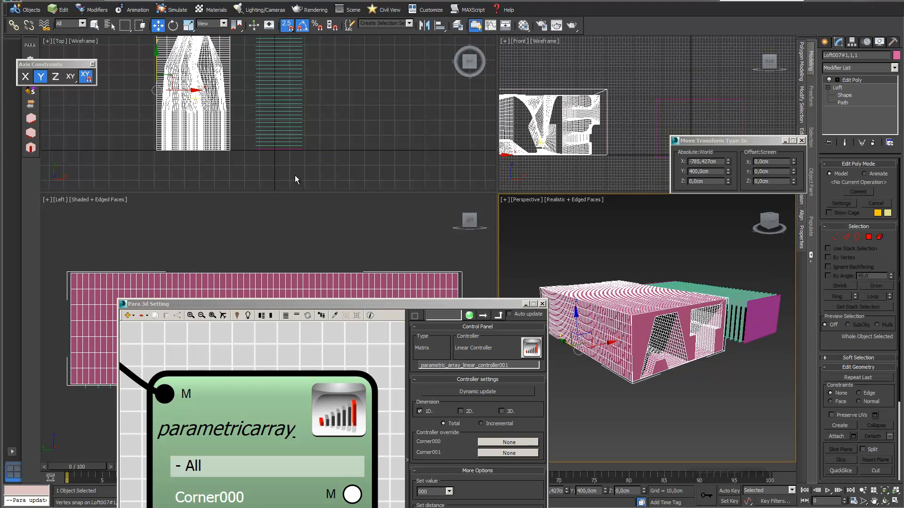
click(93, 64)
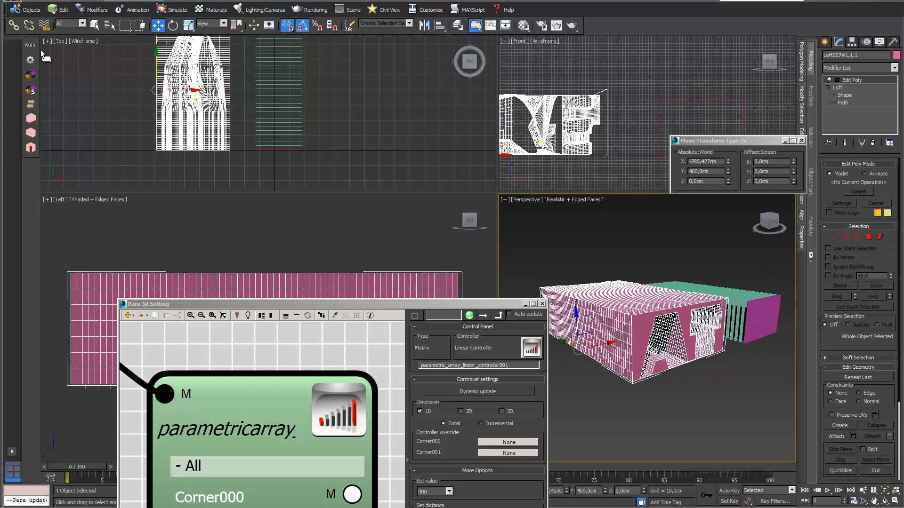
click(31, 46)
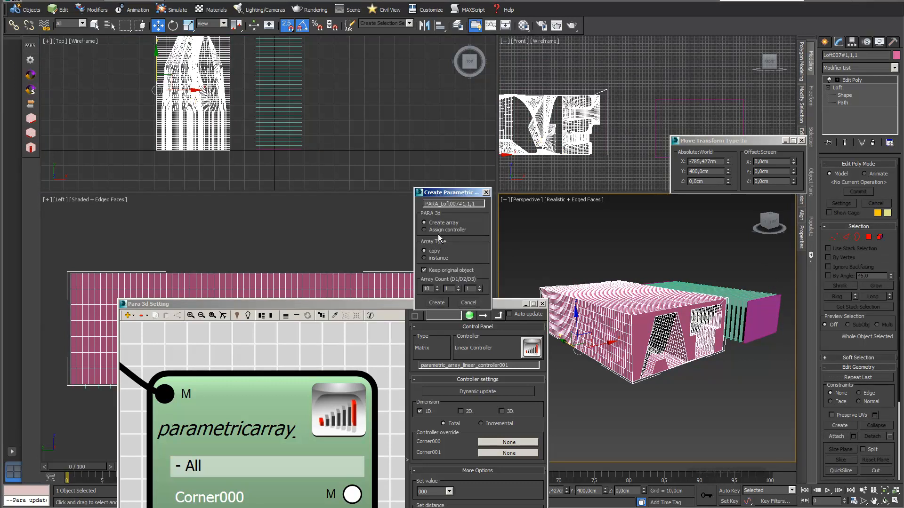
click(424, 229)
double_click(441, 204)
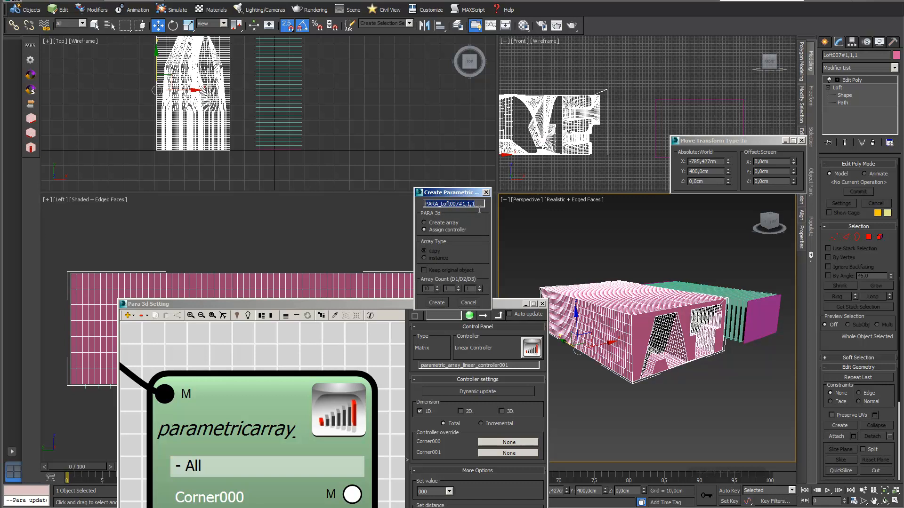
drag(477, 205, 443, 204)
text(SectioningObject)
Step: Create the parametric object, declining access to all vertices in both the Line and the Editable Spline
click(438, 303)
drag(637, 272, 550, 233)
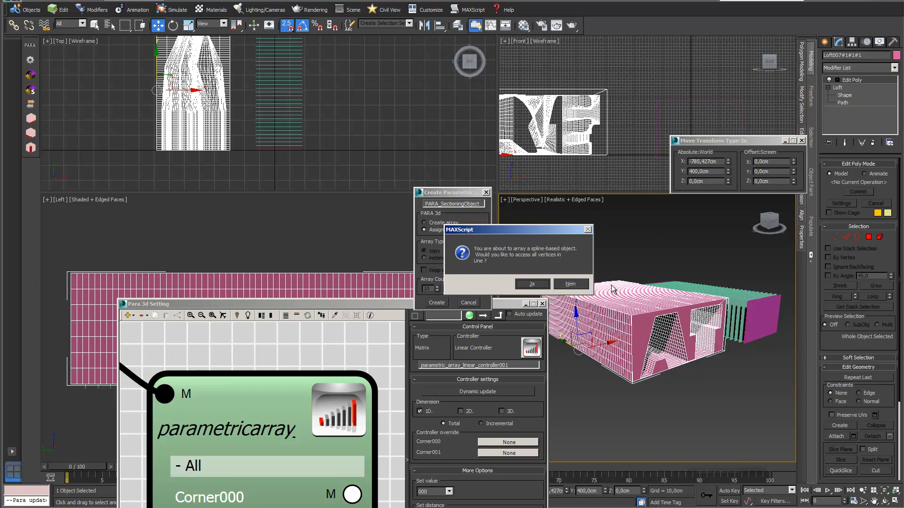
click(570, 285)
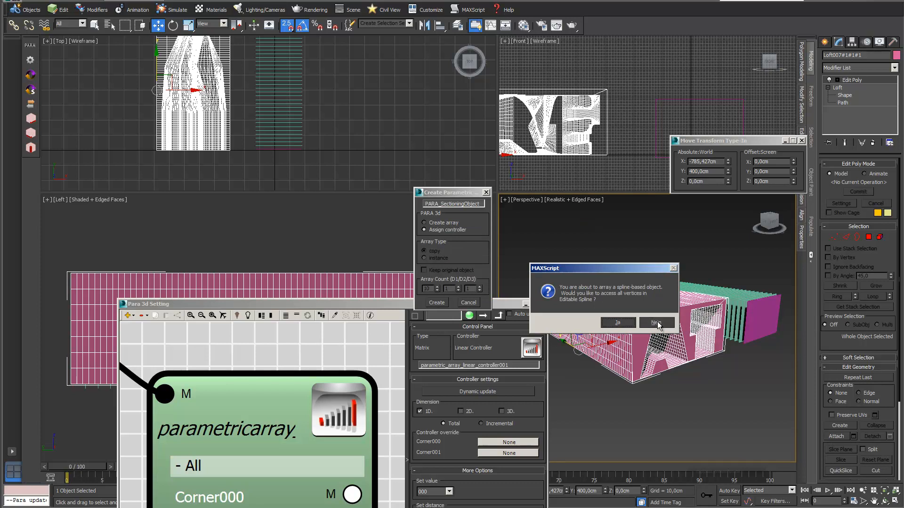
click(656, 323)
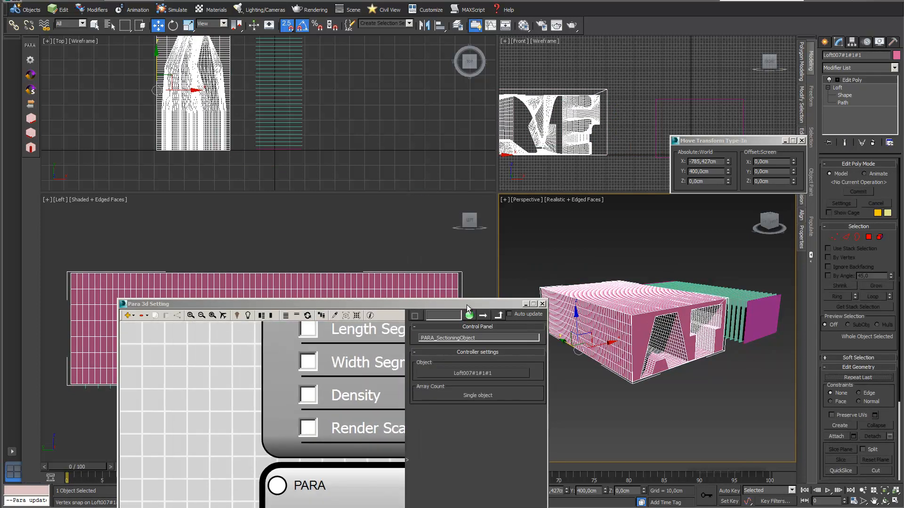
Step: Raise the Para 3d Setting window and separate the PARA_SectioningObject node from the section plane node
drag(467, 304, 517, 241)
scroll(286, 338, down, 5)
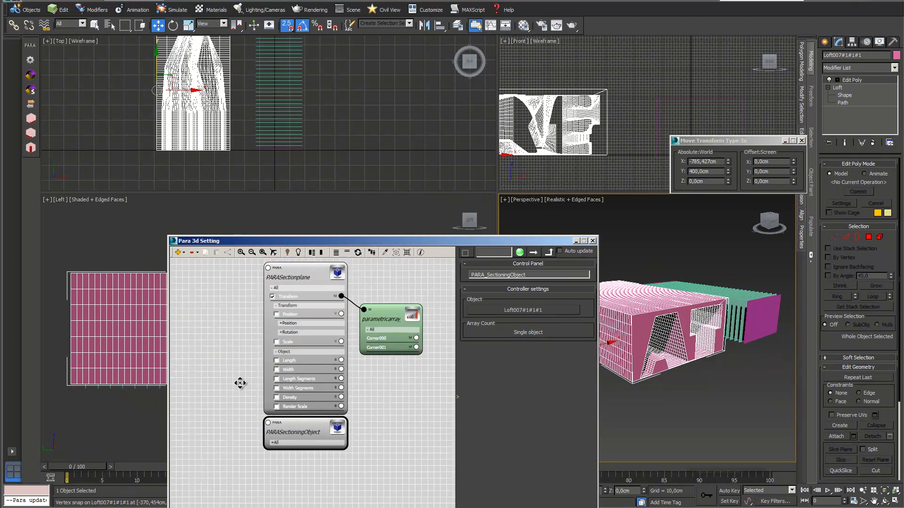
scroll(398, 419, down, 2)
drag(354, 462, 233, 294)
scroll(280, 324, up, 2)
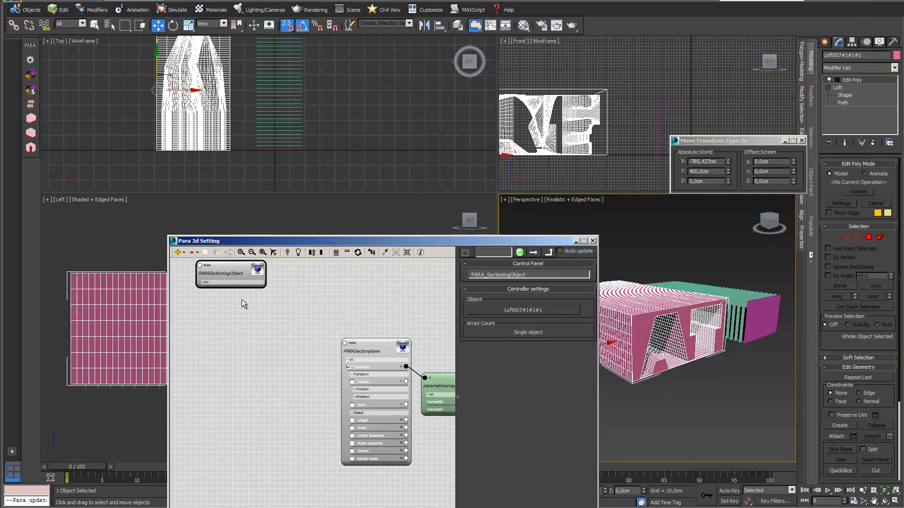
Step: Add a Contour generator node, expand its inputs and link its object input to PARA_SectioningObject
click(179, 253)
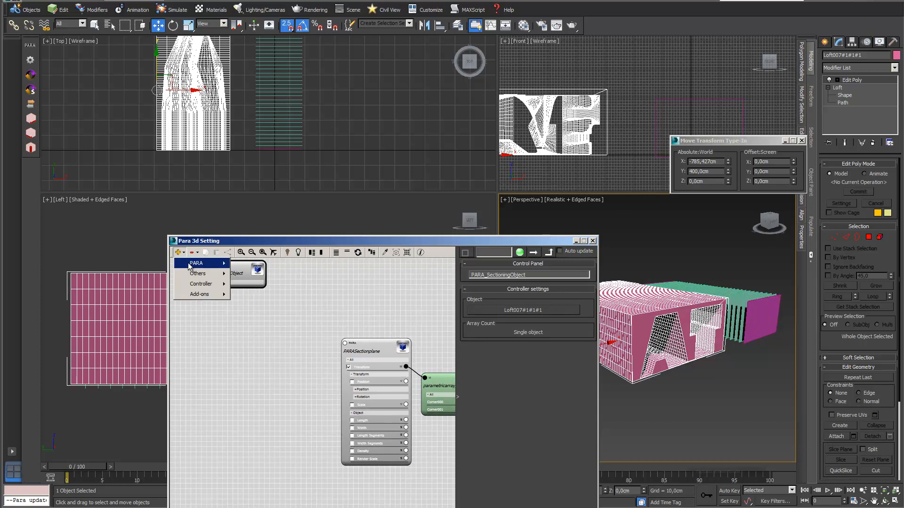
mouse_move(188, 262)
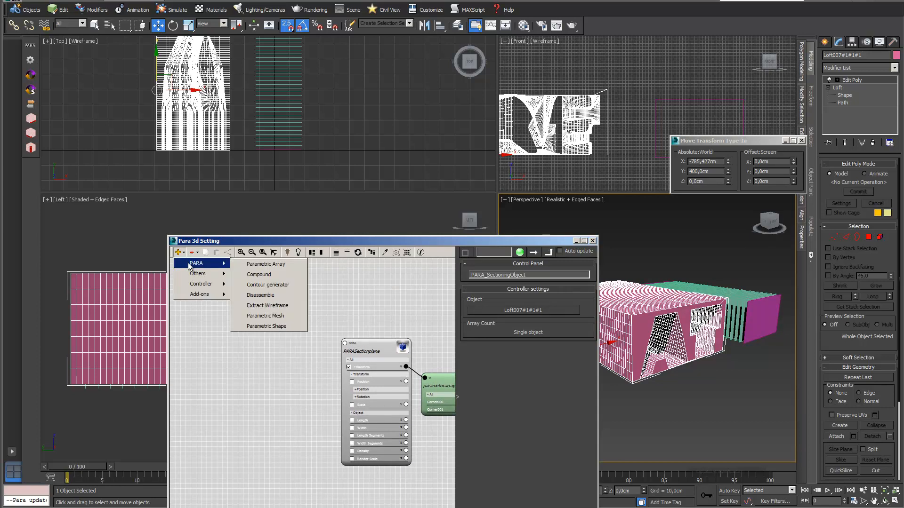
click(267, 286)
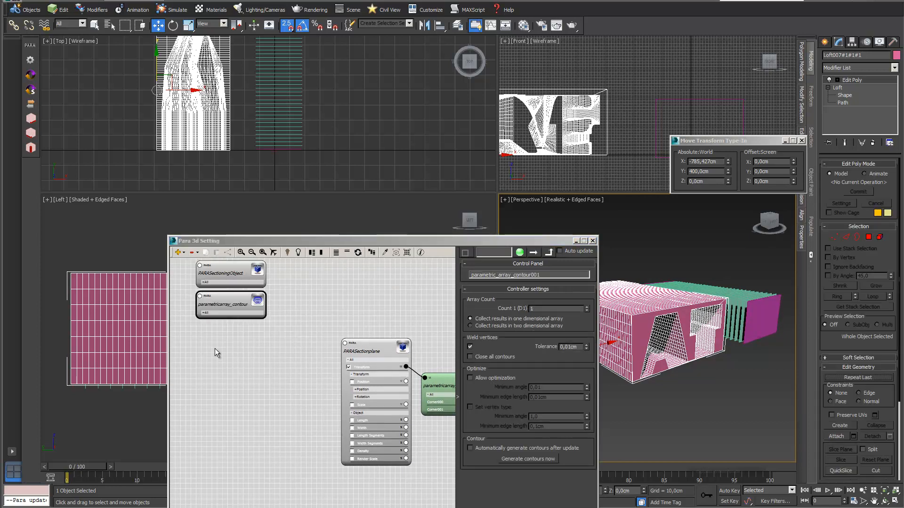
click(205, 313)
middle_drag(315, 313, 334, 332)
drag(252, 320, 219, 283)
Step: Assign an Array link controller to the contour generator's Transform input
middle_drag(436, 316, 331, 297)
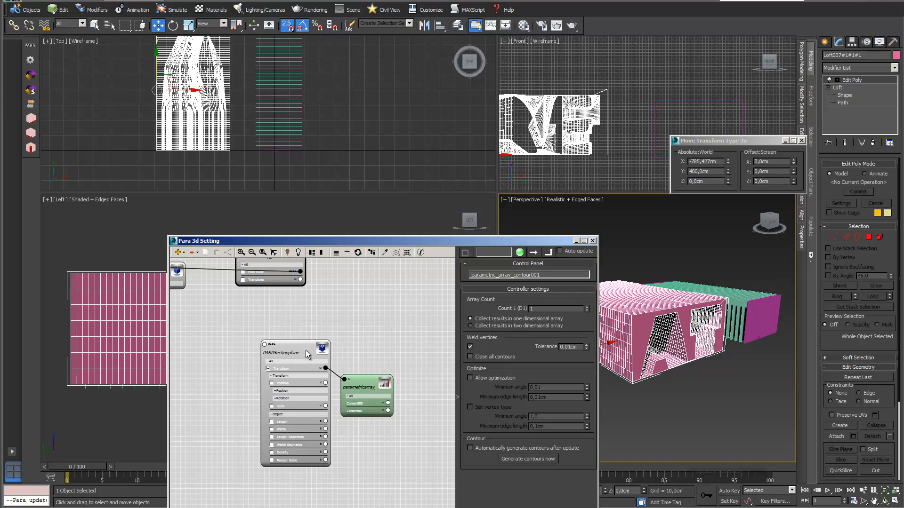
click(300, 279)
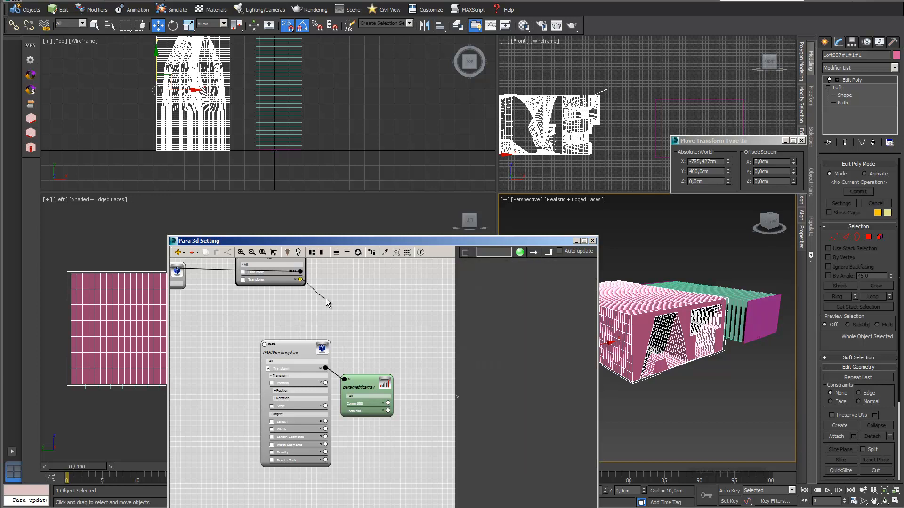
text(para)
click(387, 327)
double_click(385, 325)
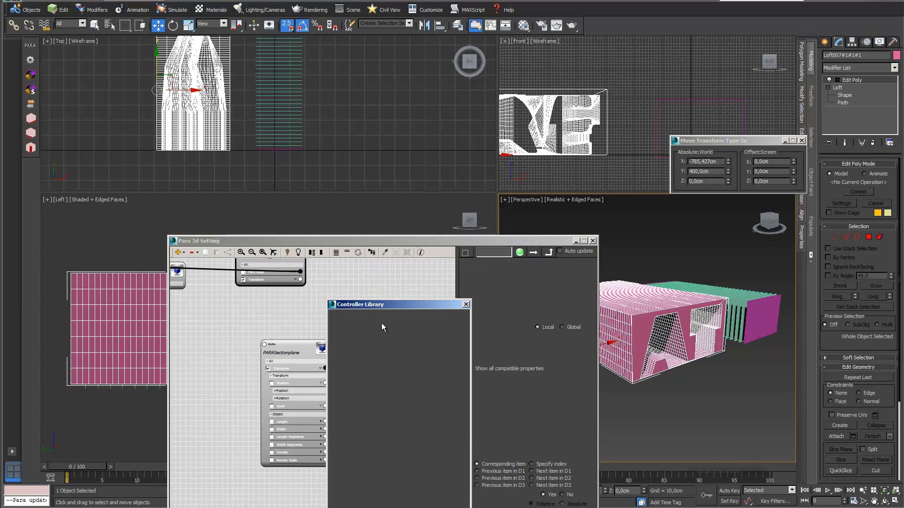
Step: Move the section plane nodes aside and connect the Array link's PARA input to PARA_Sectionplane
scroll(174, 406, down, 5)
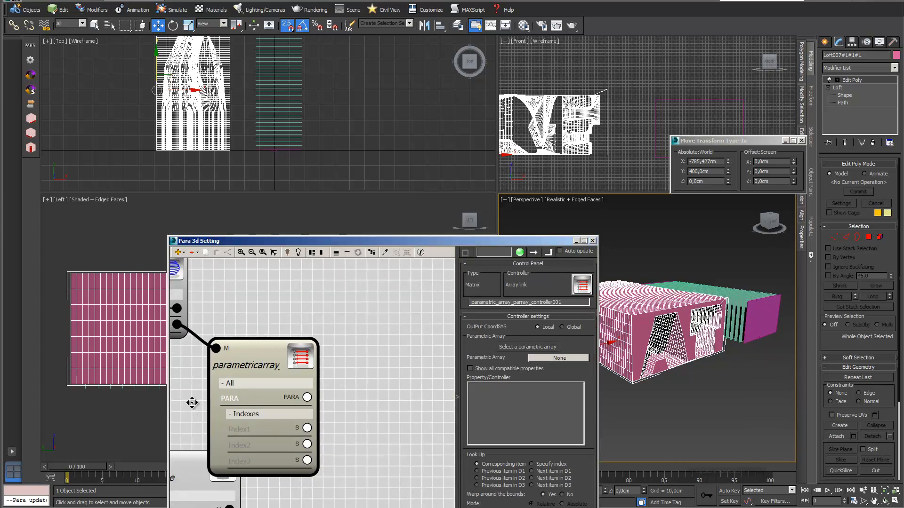
scroll(222, 343, down, 1)
drag(357, 459, 336, 410)
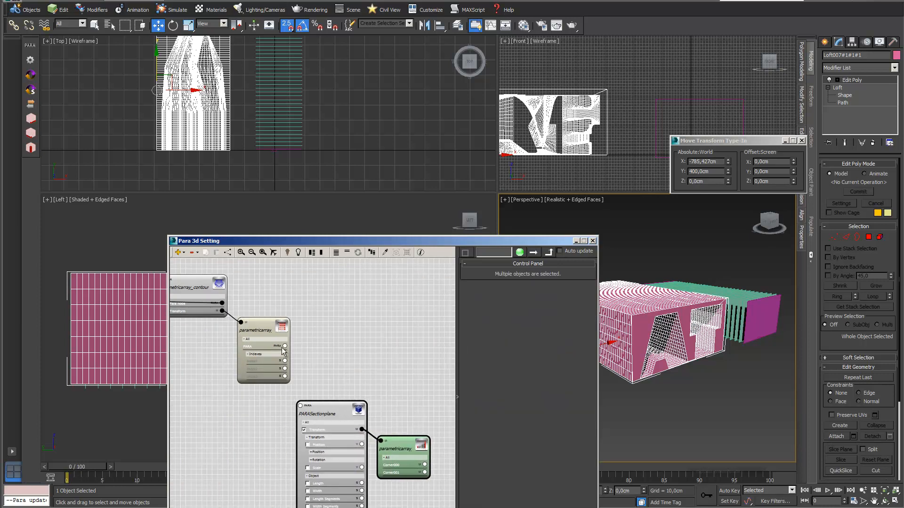
drag(285, 346, 298, 404)
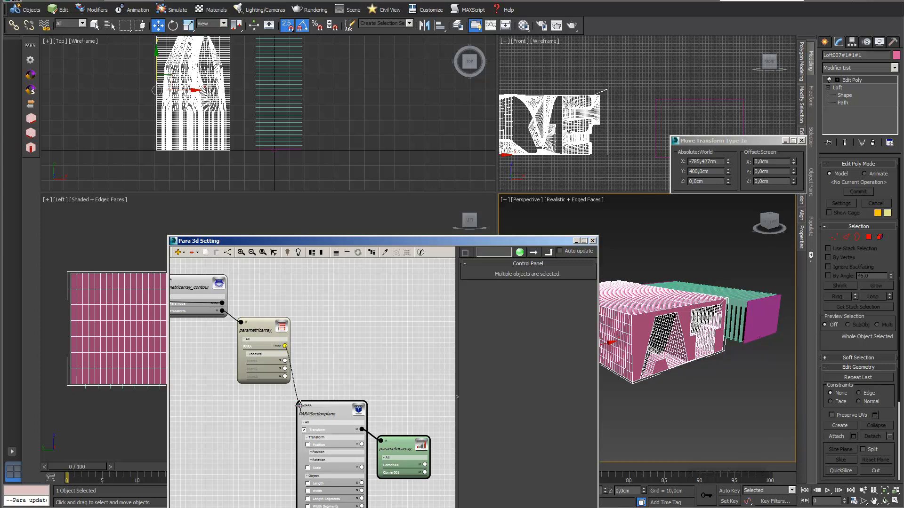
drag(299, 404, 299, 406)
scroll(346, 335, down, 1)
Step: Set the Array link's source property to Transform/parametric_array_linear_controller001 and update the network
click(276, 326)
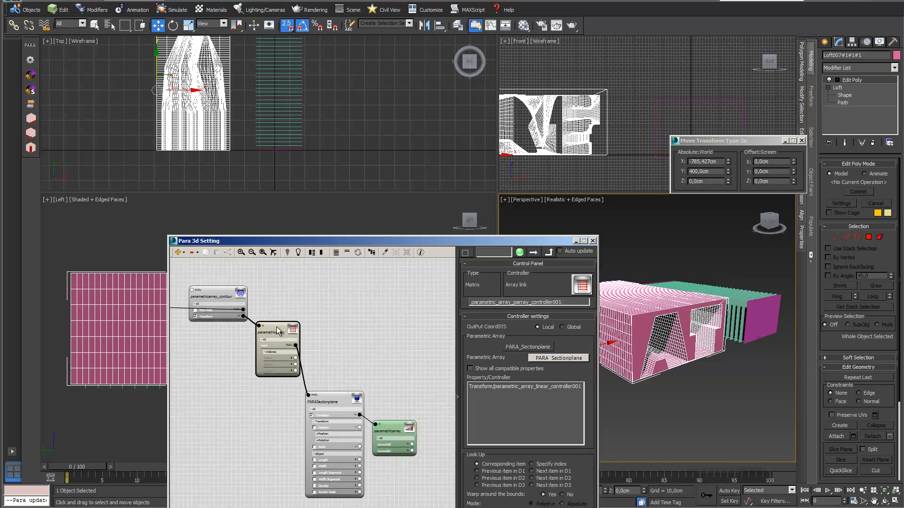
click(493, 387)
drag(494, 240, 473, 141)
click(543, 438)
scroll(200, 275, down, 3)
middle_drag(201, 280, 258, 290)
middle_drag(305, 225, 280, 215)
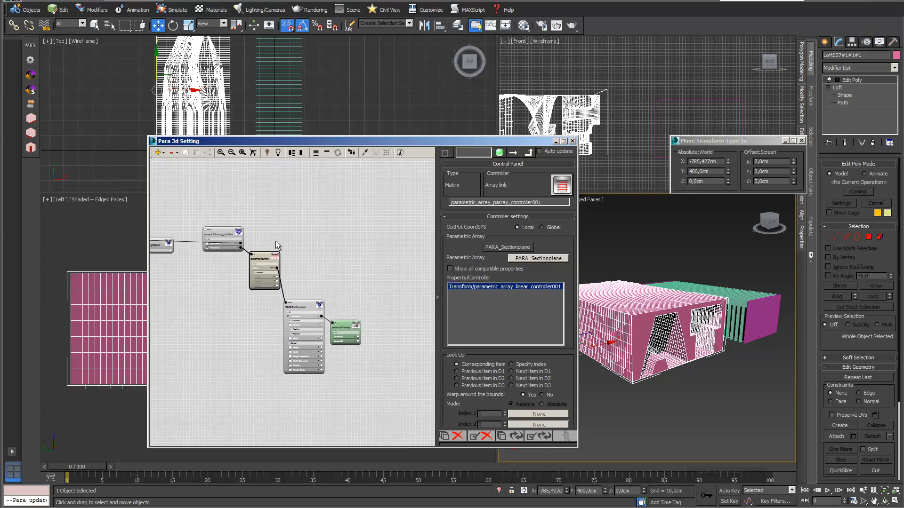
Step: Review the settings of the contour generator, linear controller and section plane nodes, comparing their array counts
click(221, 230)
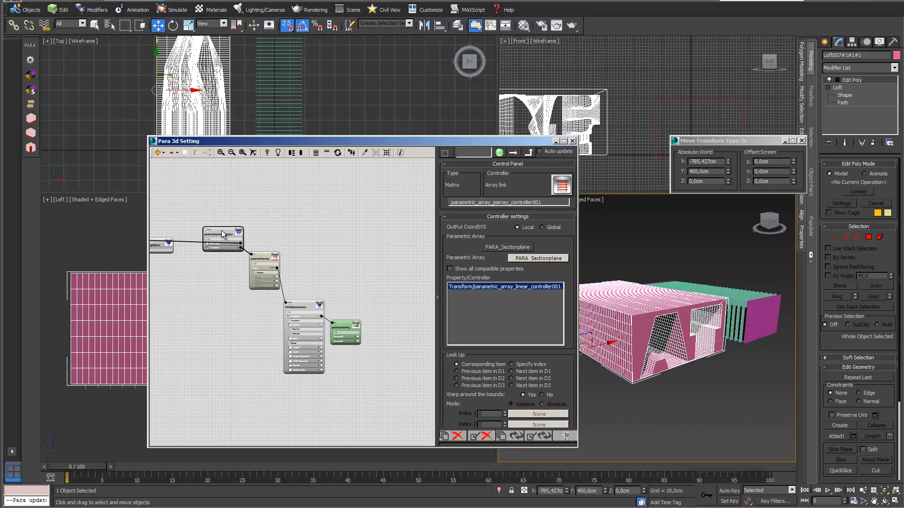
middle_drag(303, 238, 340, 220)
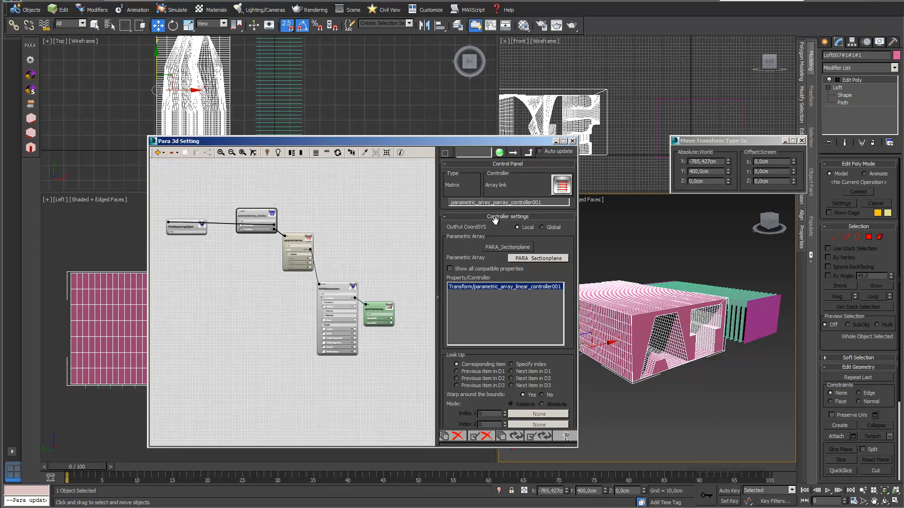
right_click(255, 211)
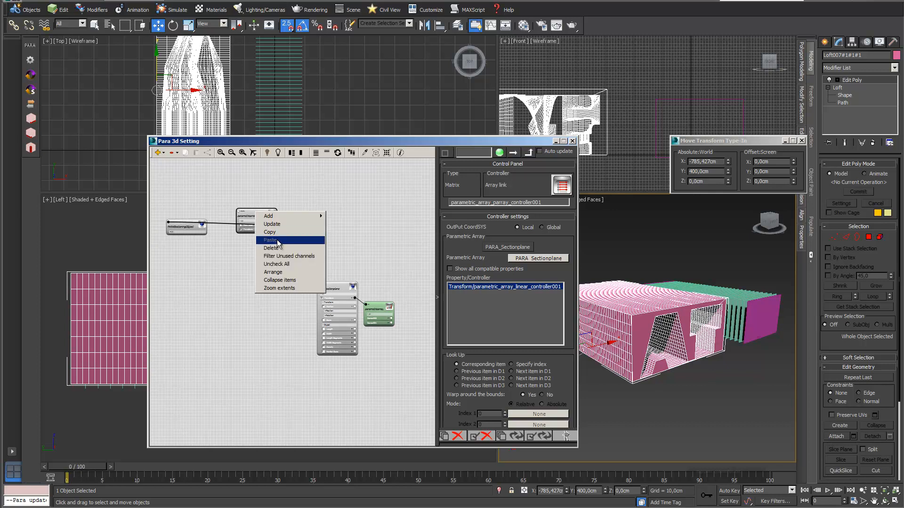
click(283, 265)
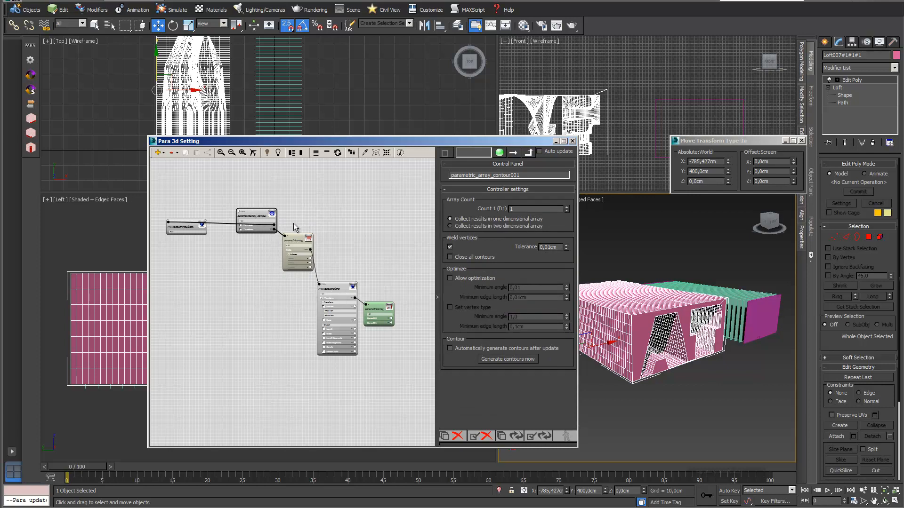
middle_drag(291, 196, 271, 200)
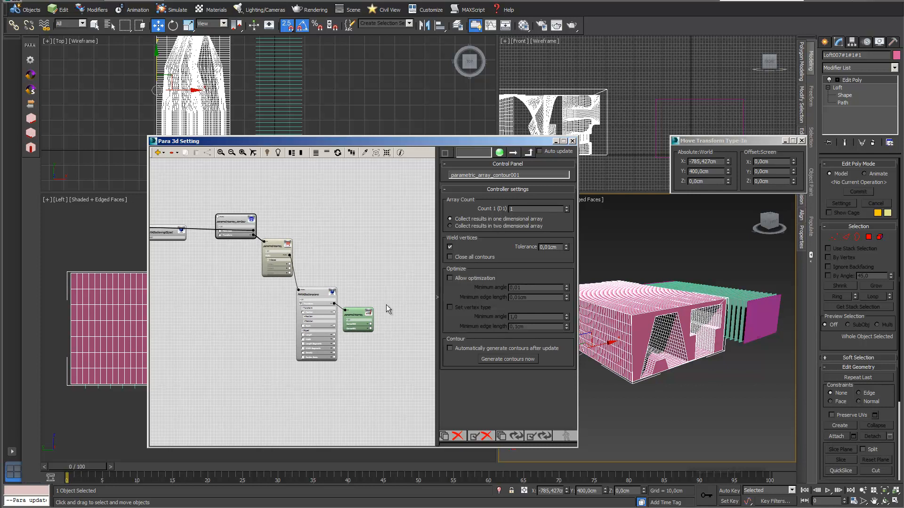
click(318, 294)
click(356, 314)
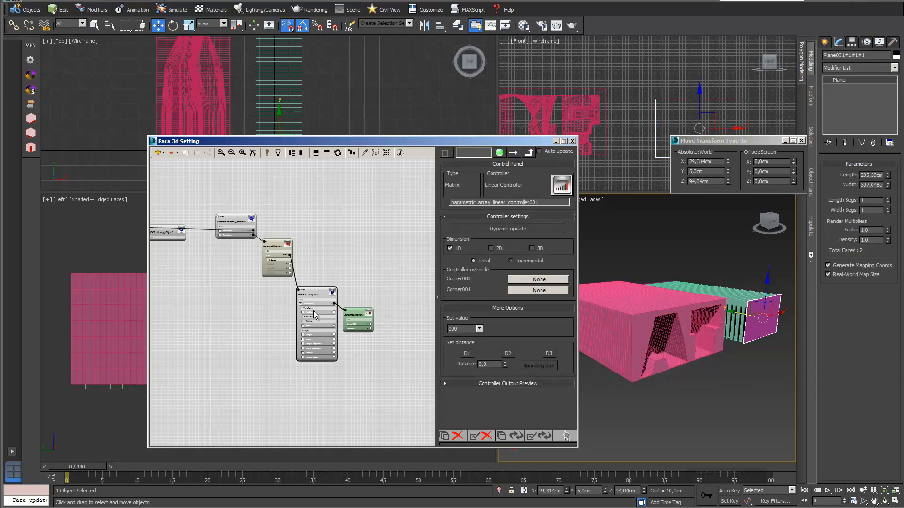
click(316, 292)
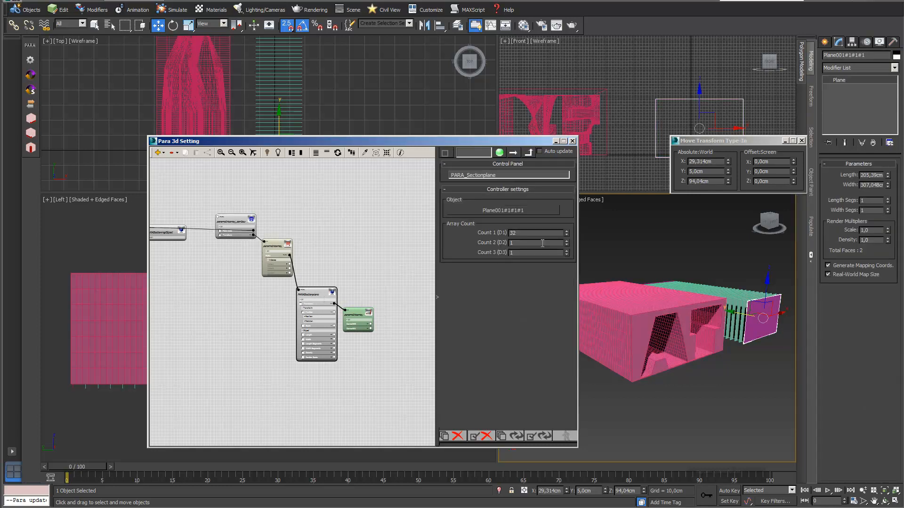
click(238, 218)
Step: Add an array count setter add-on and place its node in the free space beside the contour generator
click(162, 156)
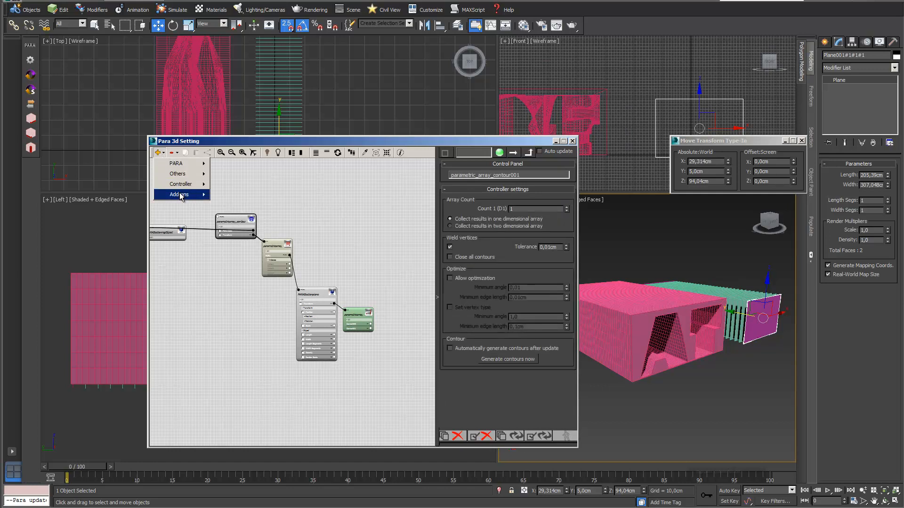
mouse_move(186, 195)
click(237, 195)
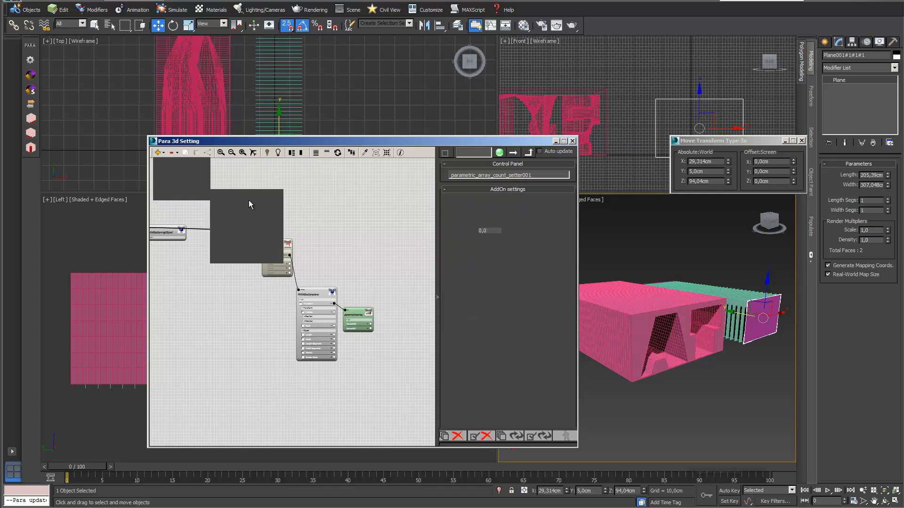
drag(274, 286, 331, 209)
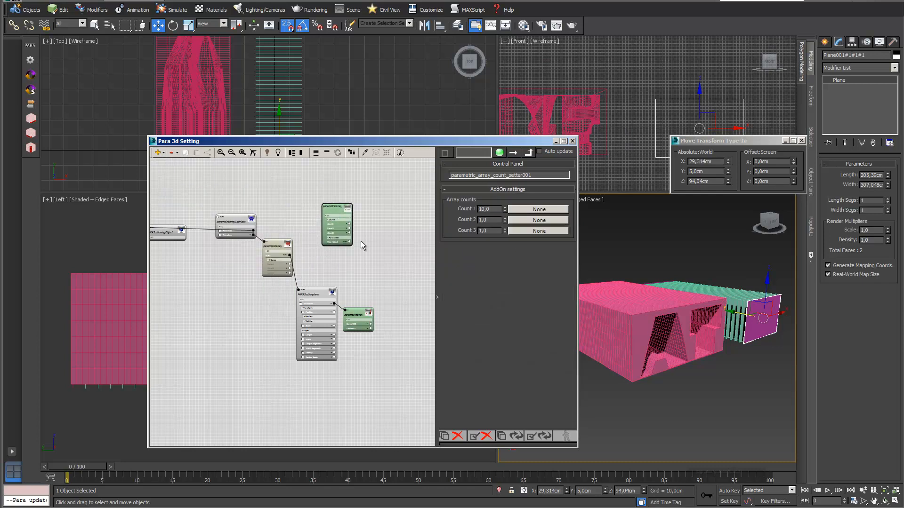
Step: Connect the section plane and contour generator nodes to the array count setter's para node inputs and update the network
scroll(349, 243, up, 1)
scroll(349, 241, up, 2)
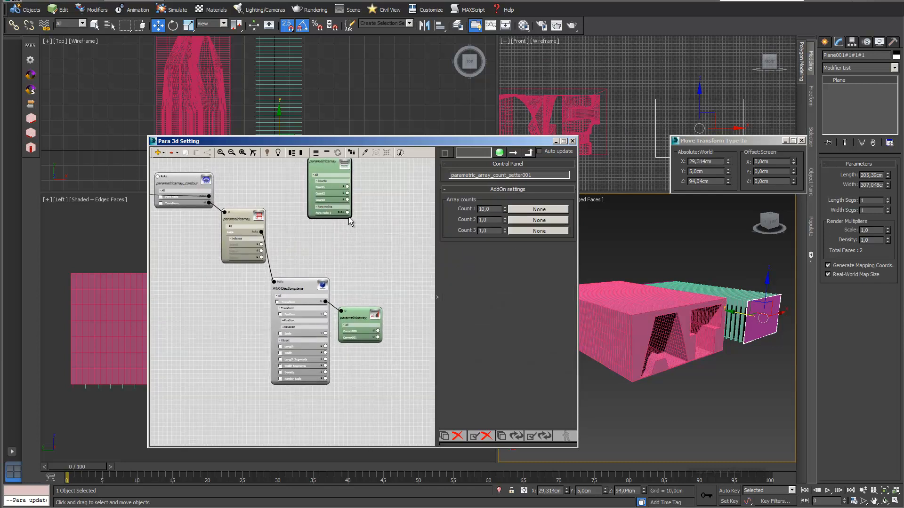
drag(347, 213, 274, 282)
middle_drag(272, 188, 309, 190)
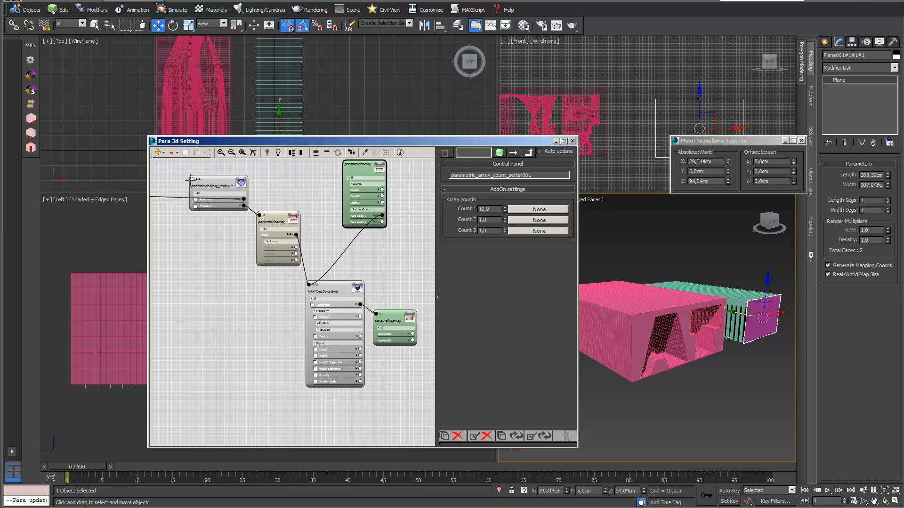
drag(193, 179, 381, 222)
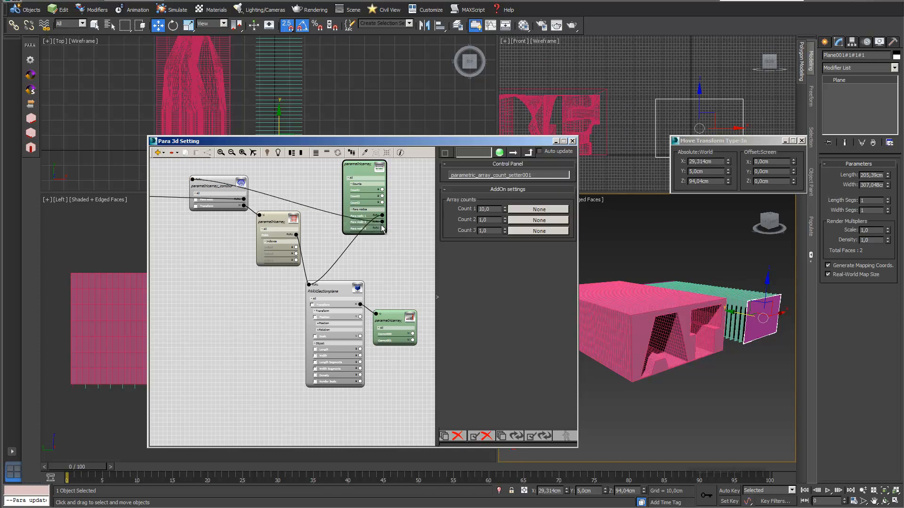
click(513, 436)
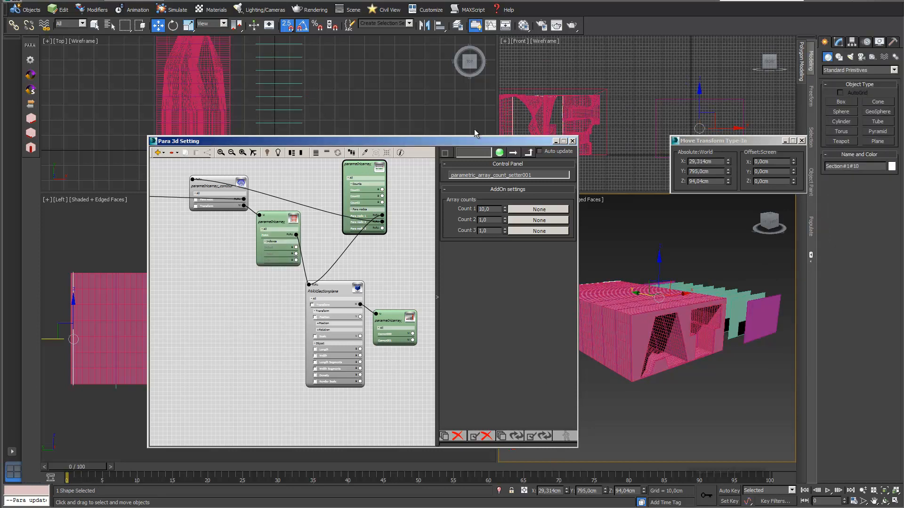
Step: Set the array count setter's Count 1 to 32, update the network and reposition the settings window
drag(478, 140, 468, 204)
middle_drag(307, 114, 283, 144)
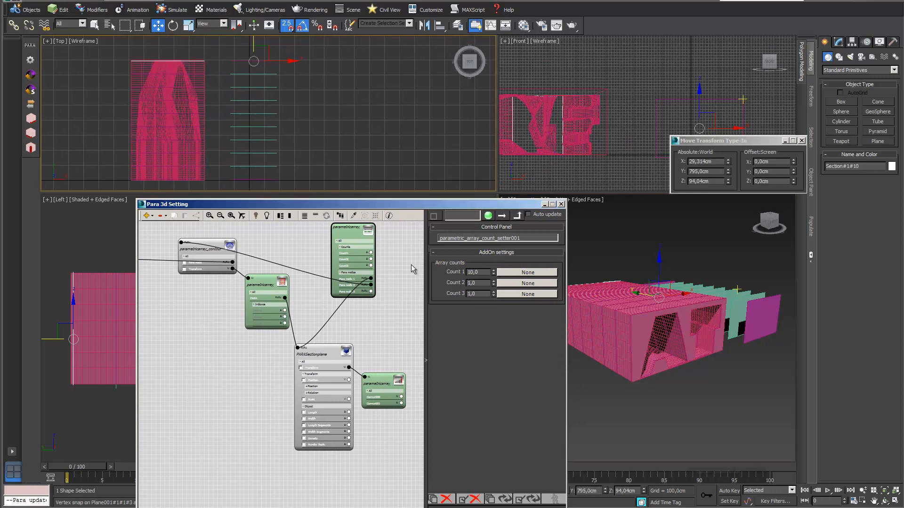
double_click(482, 273)
text(32)
click(504, 499)
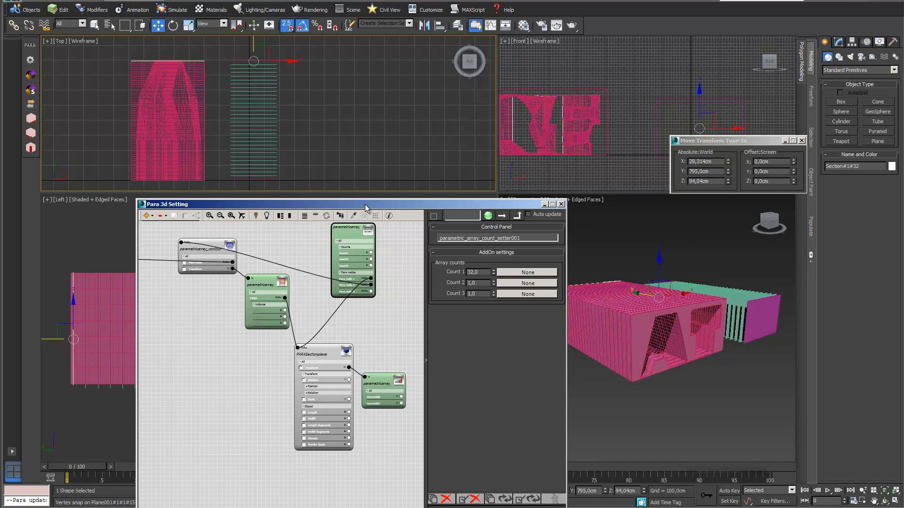
drag(365, 208, 389, 164)
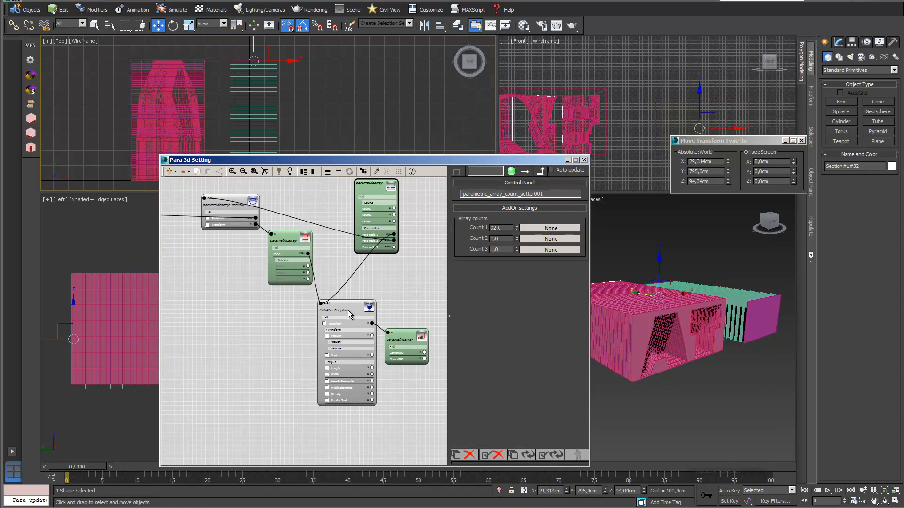
drag(513, 161, 488, 99)
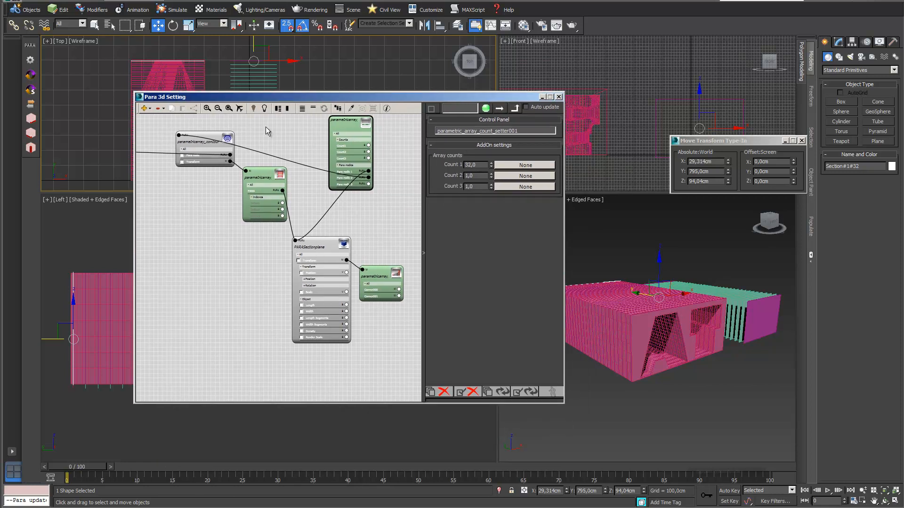
Step: Generate the contours from the contour generator node with a weld tolerance of 0,01 cm
click(215, 141)
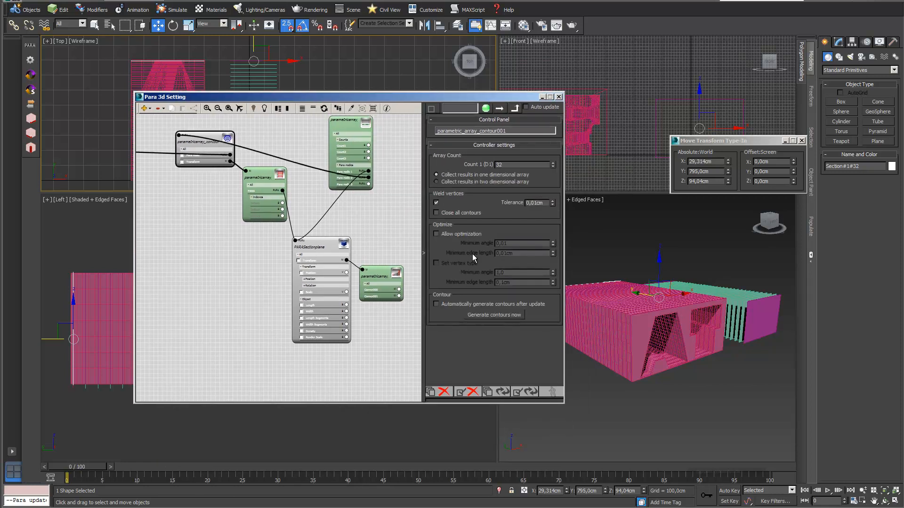
drag(515, 95, 424, 72)
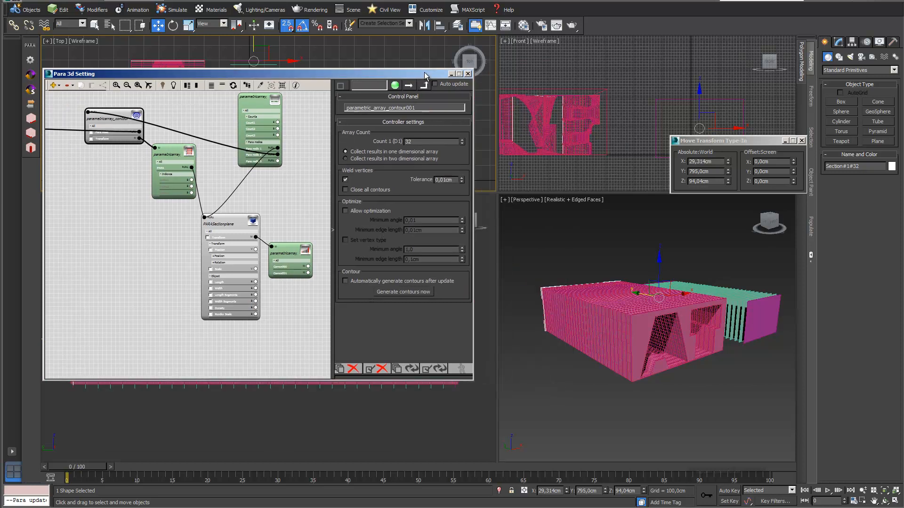
click(409, 292)
Step: Select and isolate the generated contours, then examine the front contour's spline at vertex level
click(282, 85)
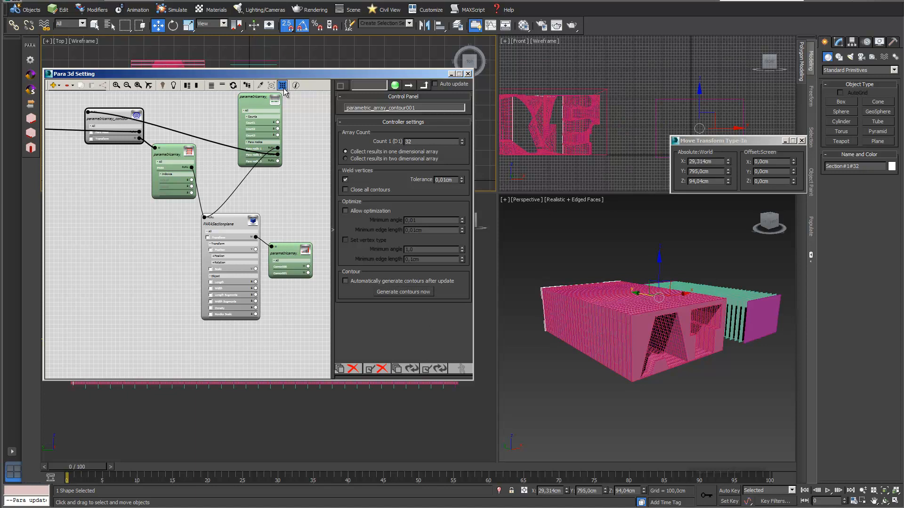
click(499, 491)
scroll(700, 373, up, 4)
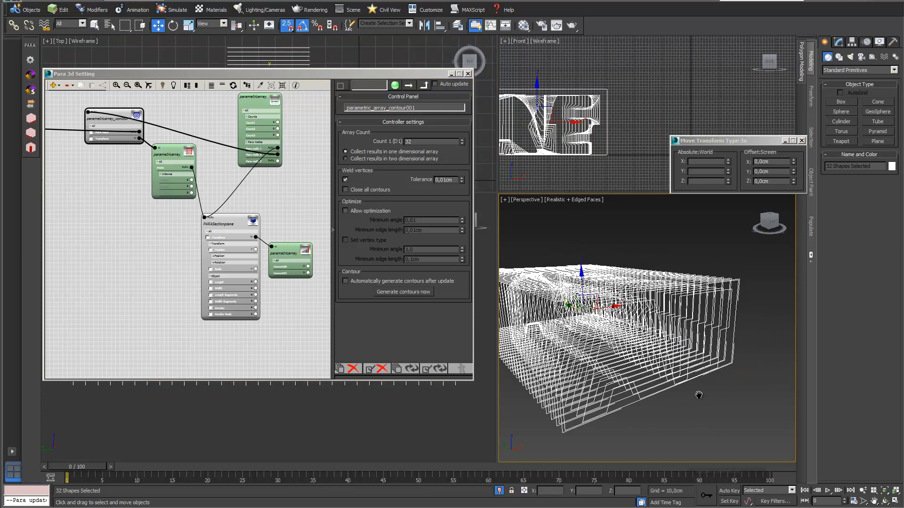
click(642, 406)
click(839, 43)
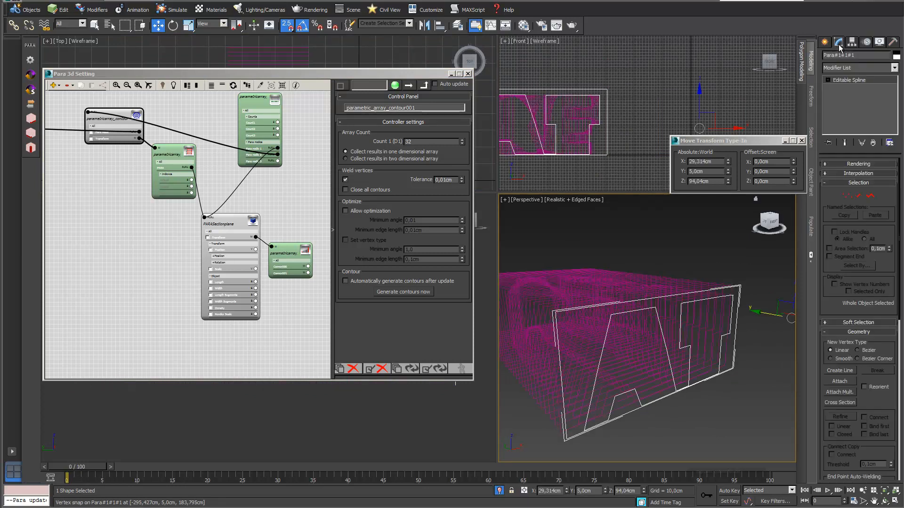
click(828, 80)
click(846, 88)
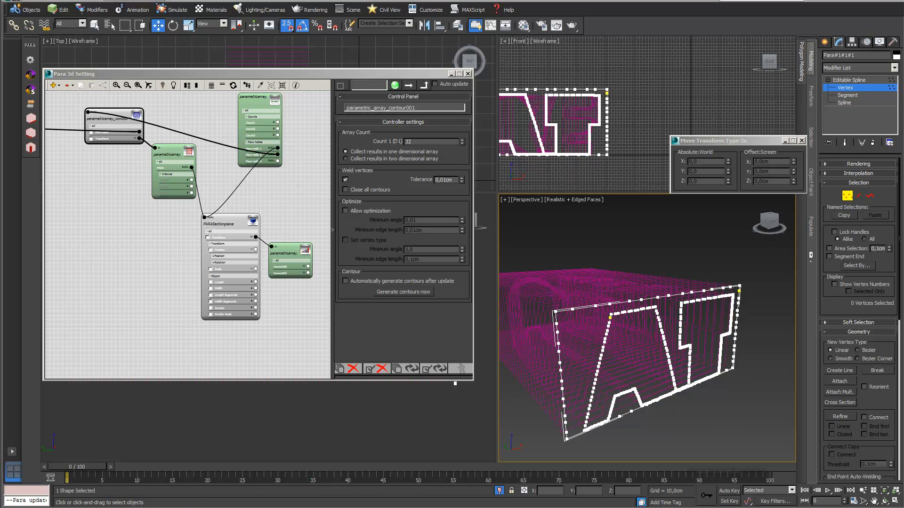
Step: Select all nodes in the network and arrange them automatically
scroll(276, 196, down, 2)
mouse_move(277, 196)
middle_down()
mouse_move(276, 218)
mouse_move(255, 208)
mouse_move(280, 207)
middle_up()
drag(305, 324, 64, 129)
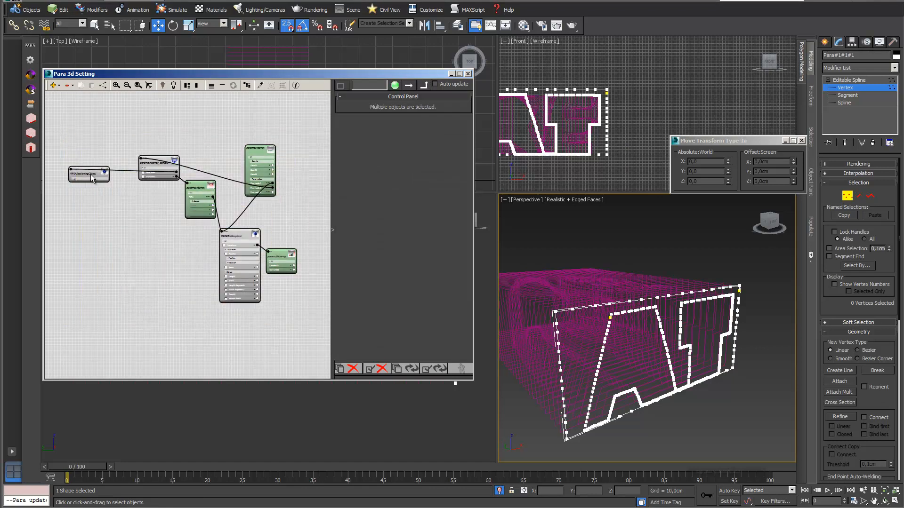
right_click(93, 176)
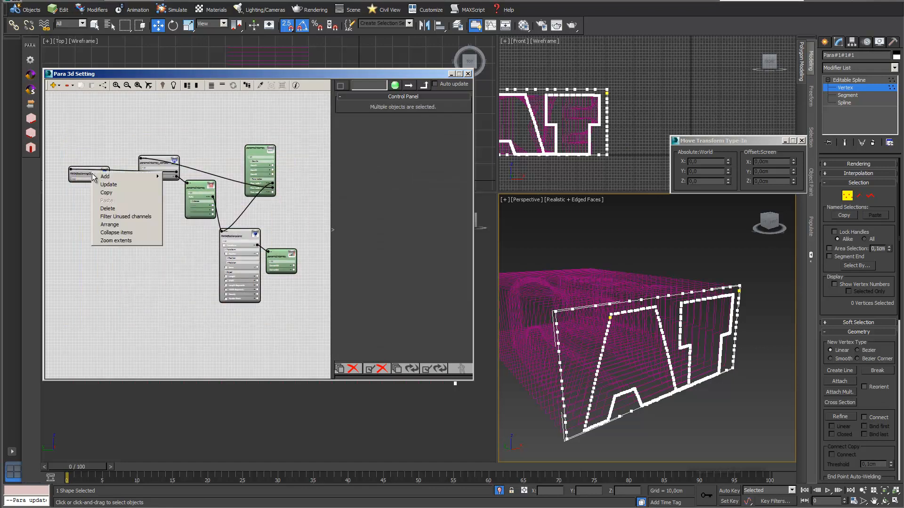
click(122, 225)
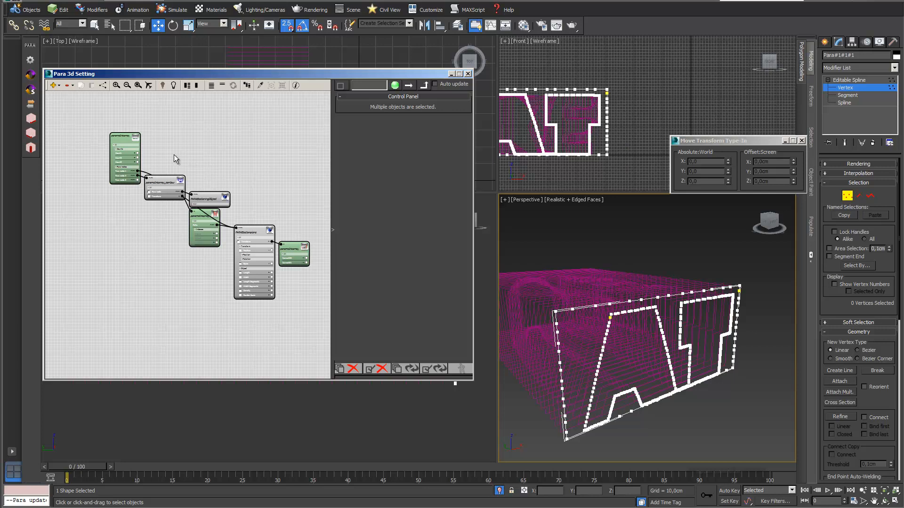
click(165, 170)
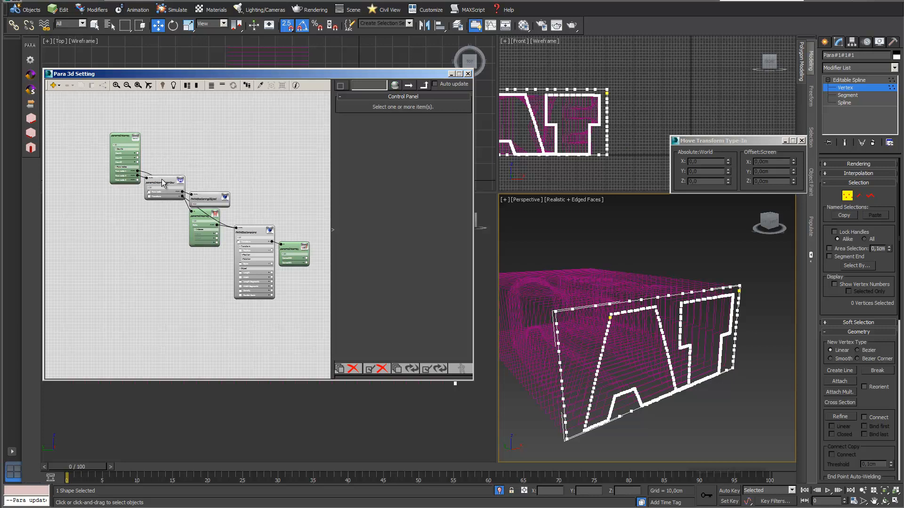
Step: Leave isolation, set the contour generator's weld vertices tolerance to 10 cm and regenerate the contours
click(163, 183)
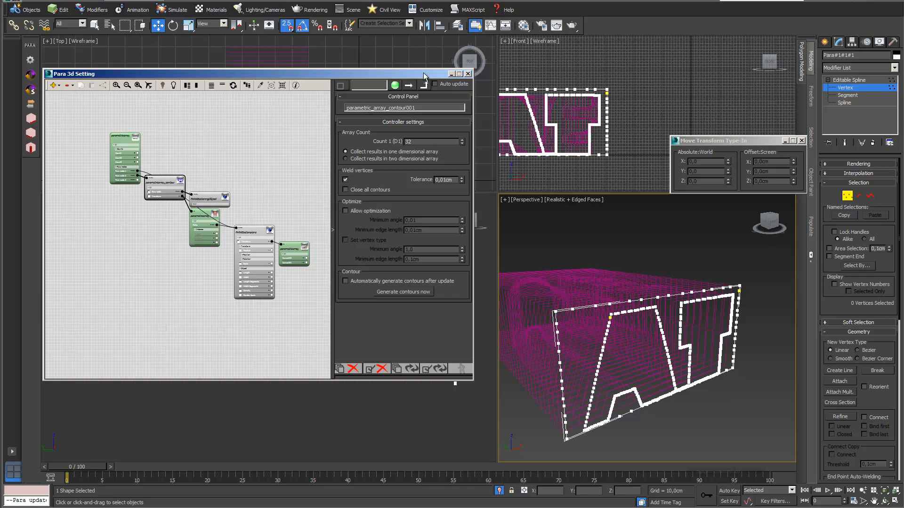
drag(424, 75, 402, 74)
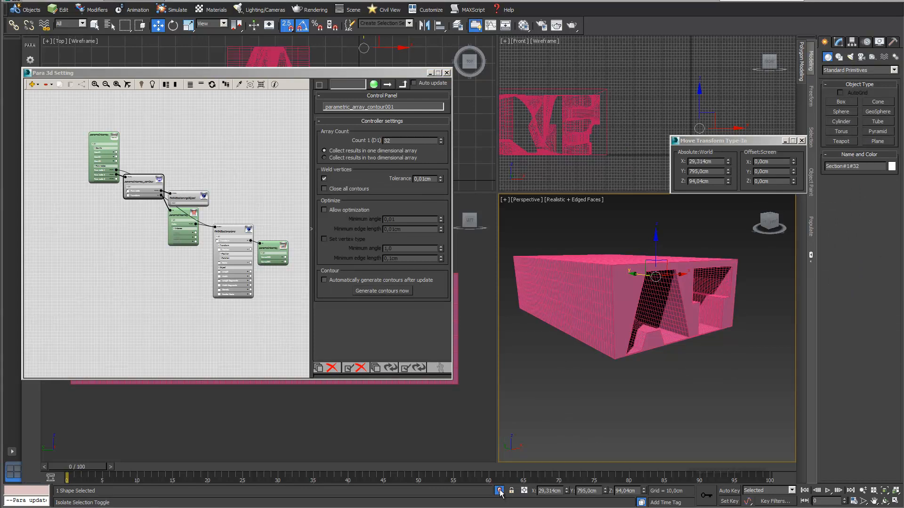
click(499, 491)
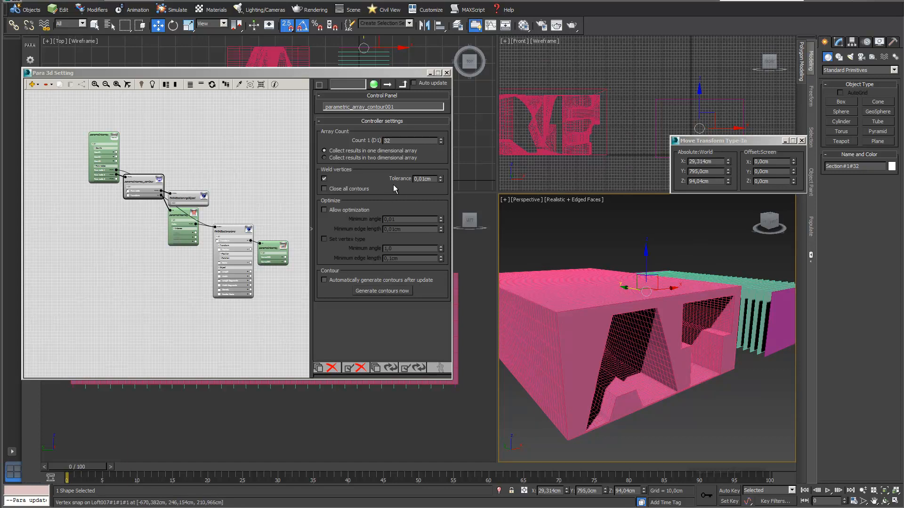
click(413, 178)
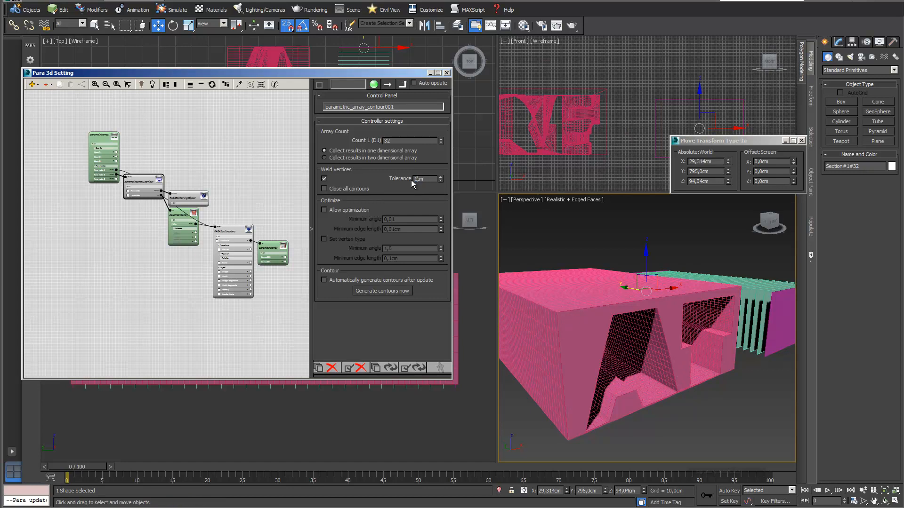
click(388, 292)
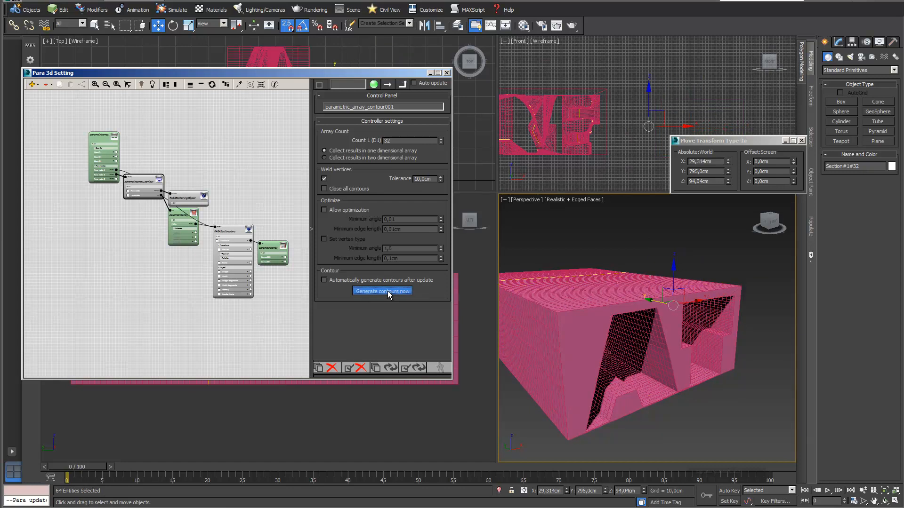
Step: Isolate the contours generated with the 10 cm tolerance, examine the front contour's vertices, and leave isolation
click(261, 85)
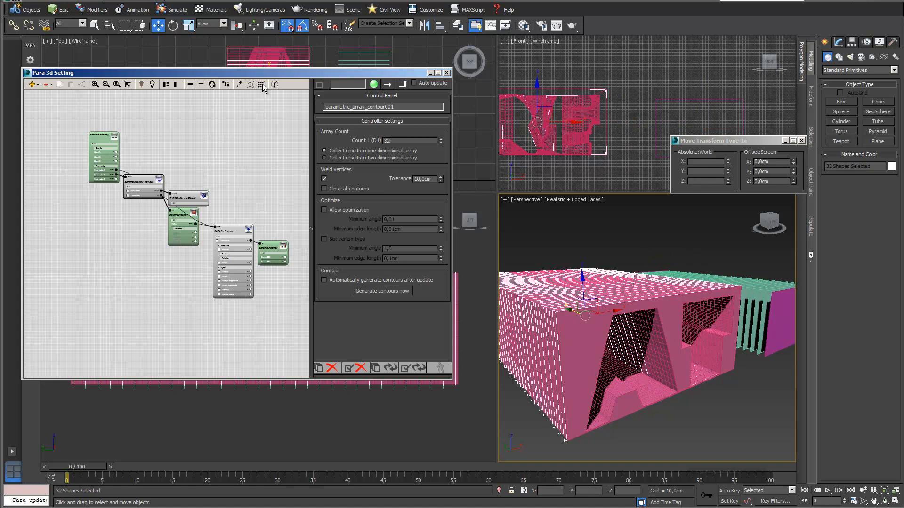
click(499, 491)
scroll(707, 369, up, 6)
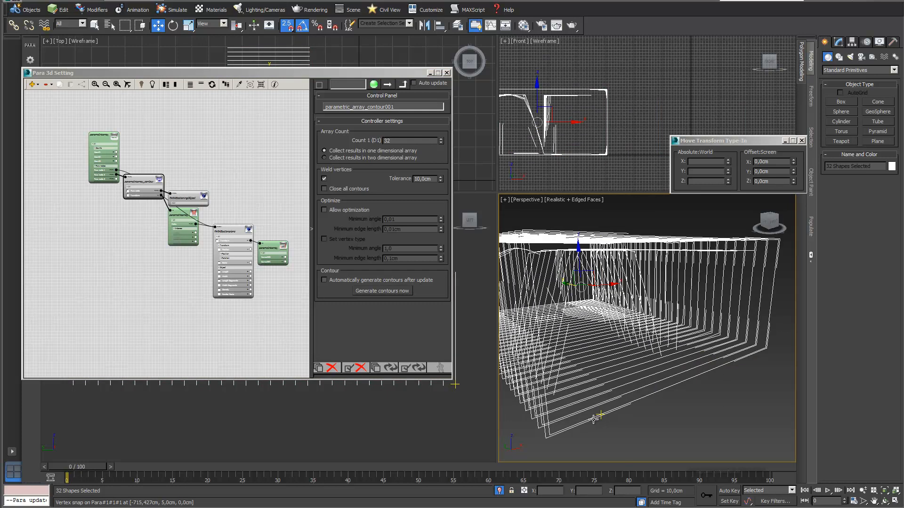
click(593, 419)
click(838, 43)
click(845, 88)
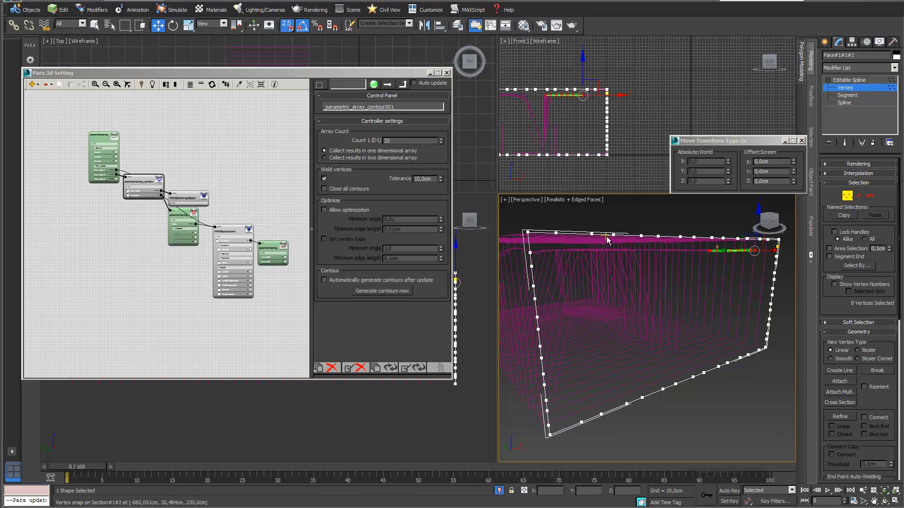
click(852, 81)
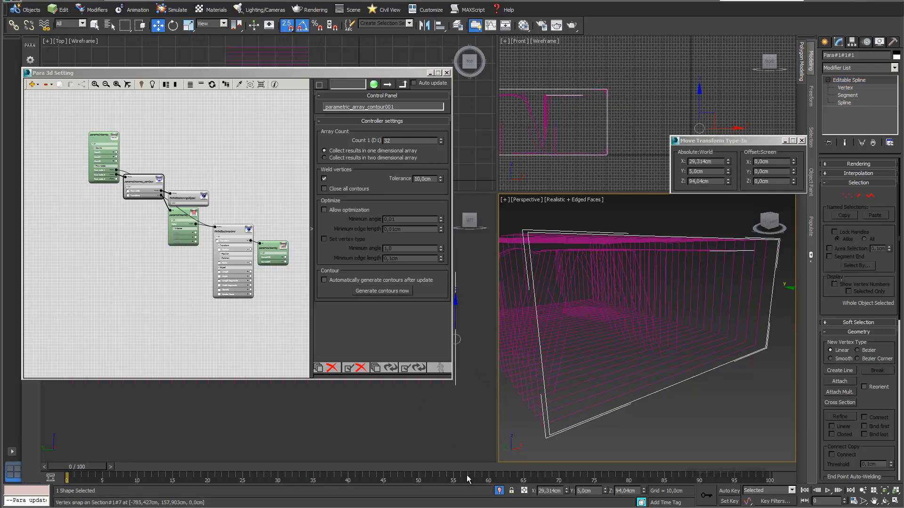
click(499, 491)
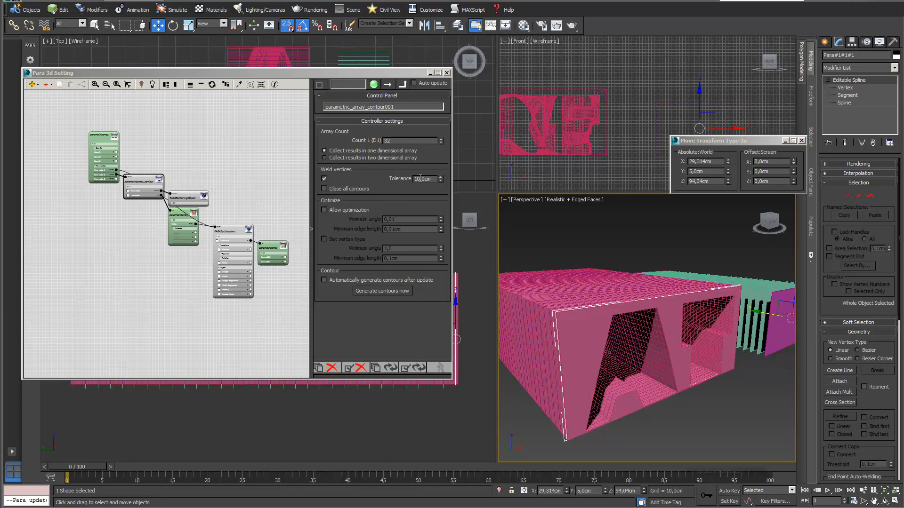
Step: Set the weld vertices tolerance to 2 cm and regenerate the contours
drag(419, 179, 418, 178)
text(2)
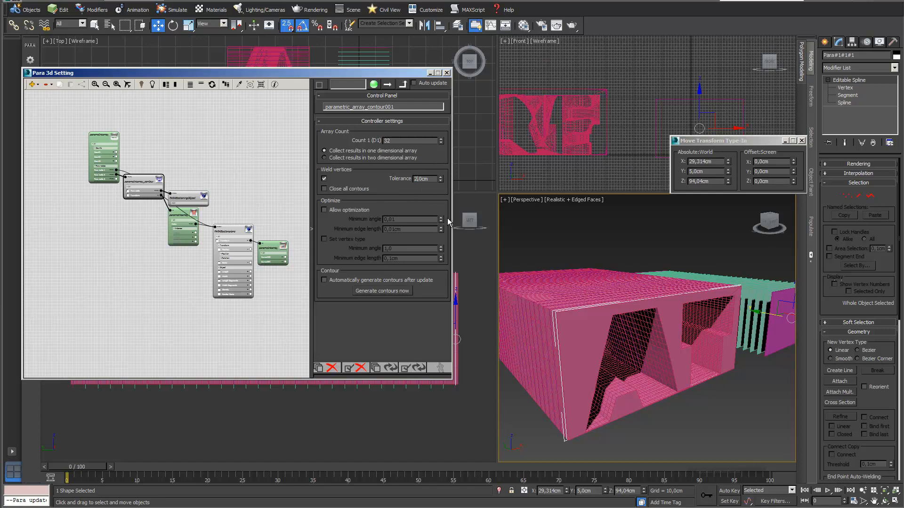
key(Return)
click(405, 291)
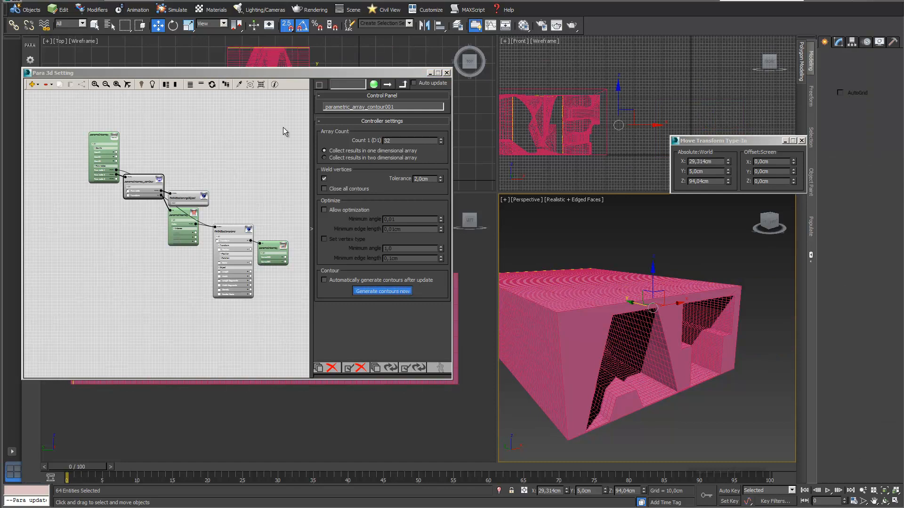
Step: Isolate the contours generated with the 2 cm tolerance and examine the vertices of the front contour
click(499, 491)
scroll(612, 342, up, 3)
scroll(612, 342, up, 5)
click(653, 452)
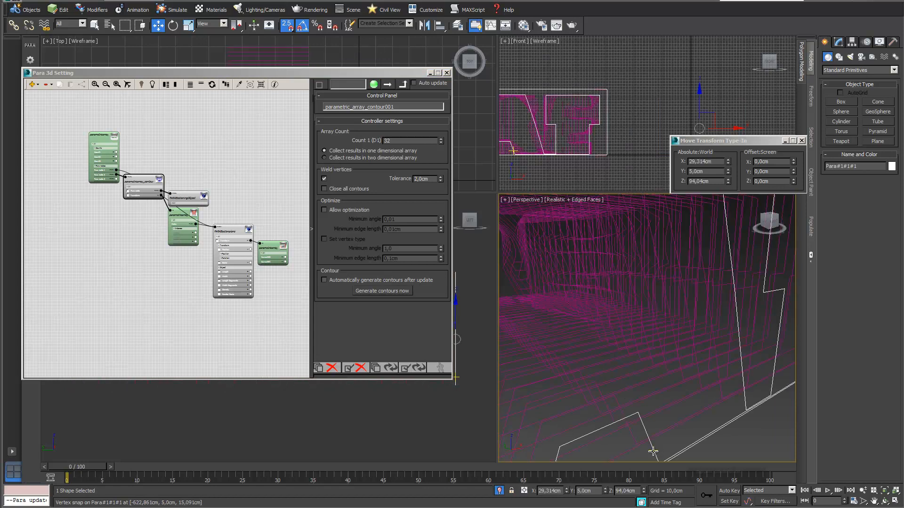
scroll(664, 304, down, 5)
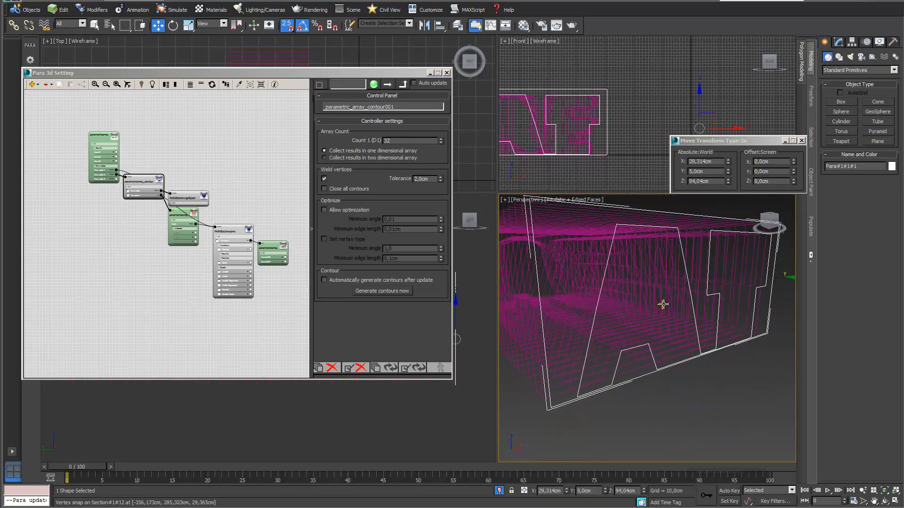
click(838, 44)
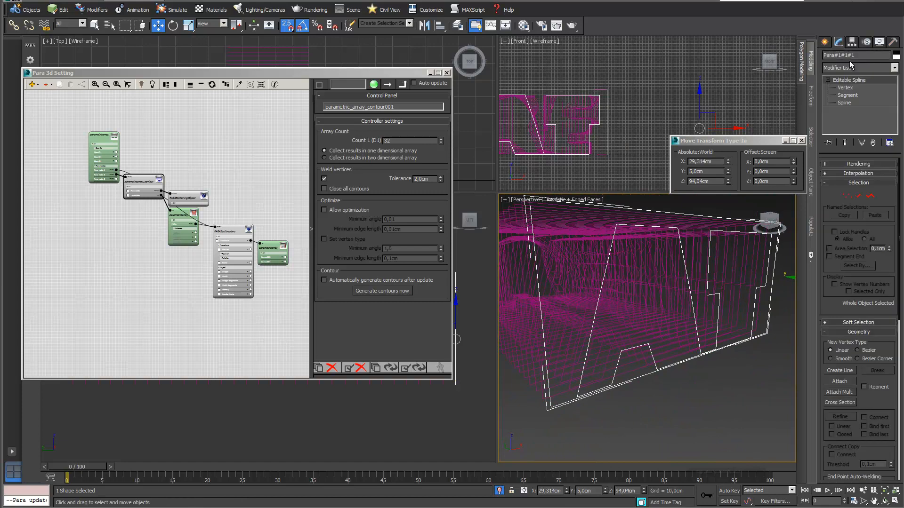
click(845, 88)
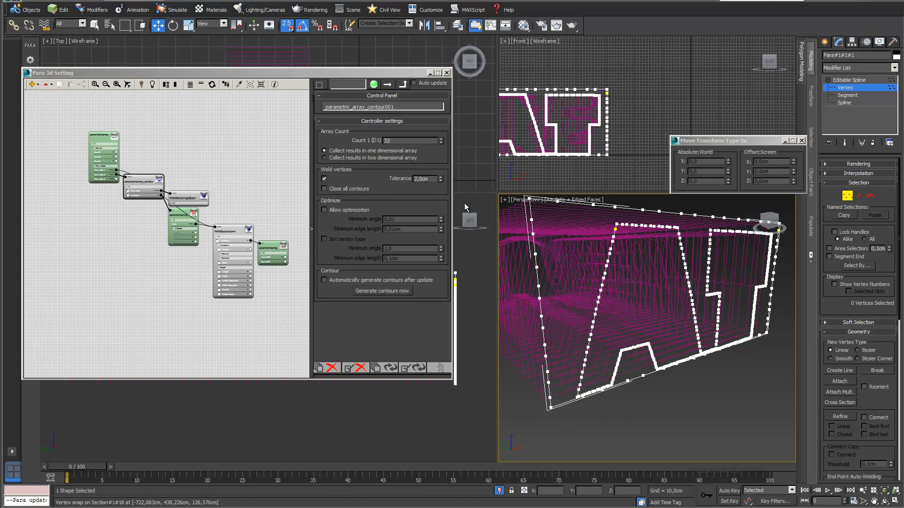
click(839, 88)
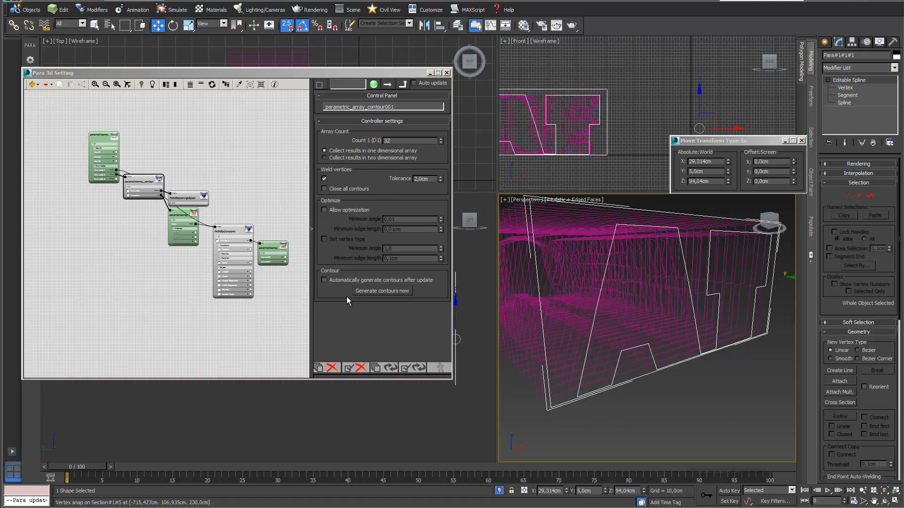
Step: Set the weld vertices tolerance to 0.01 cm, allow contour optimization and regenerate the contours
double_click(432, 180)
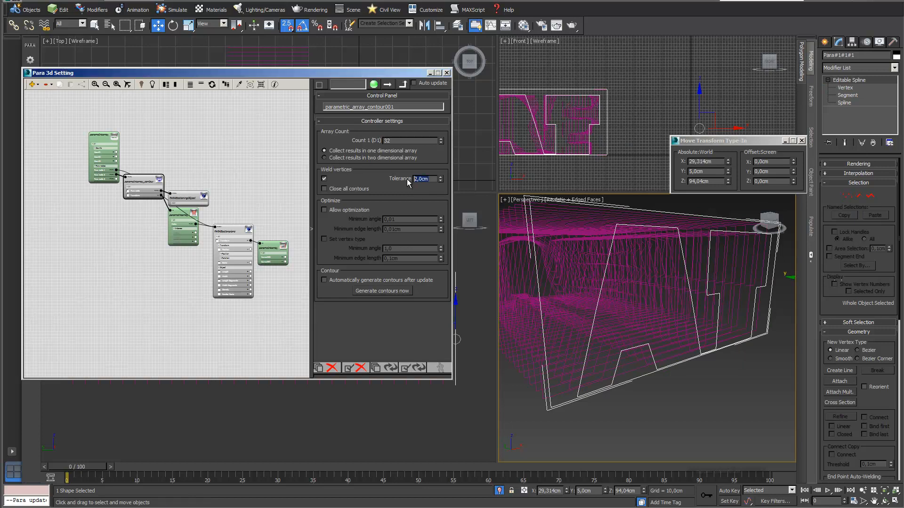
text(0,01)
key(Return)
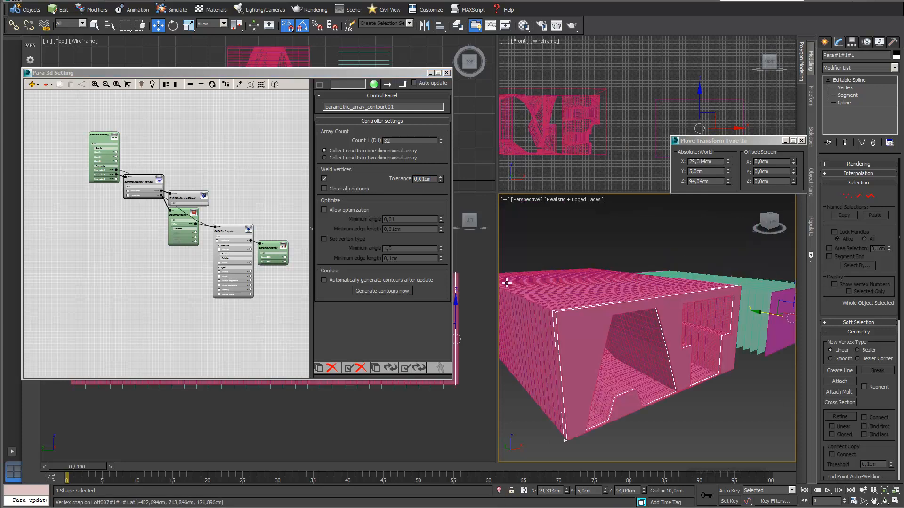
click(325, 210)
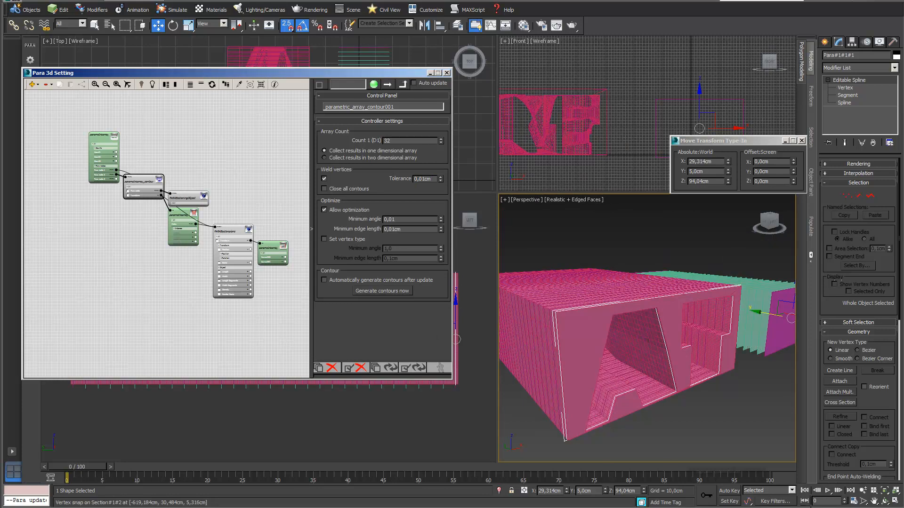
click(896, 503)
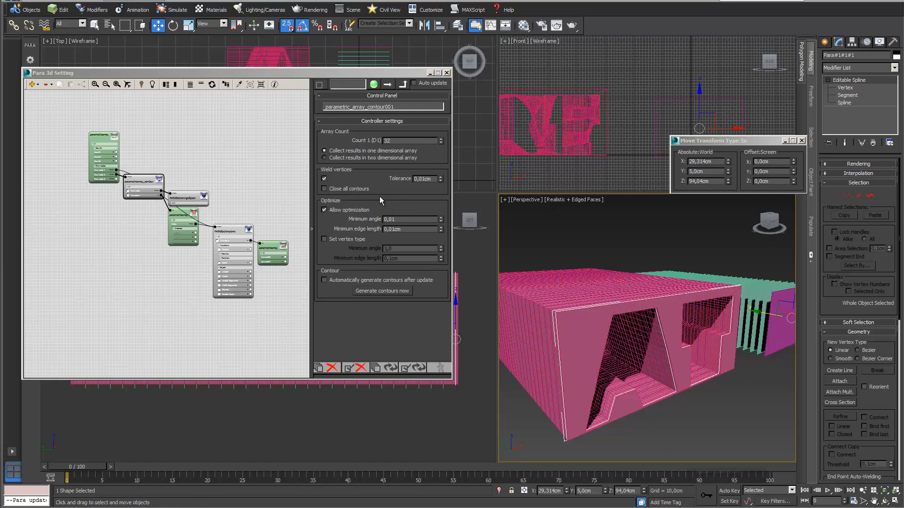
click(390, 291)
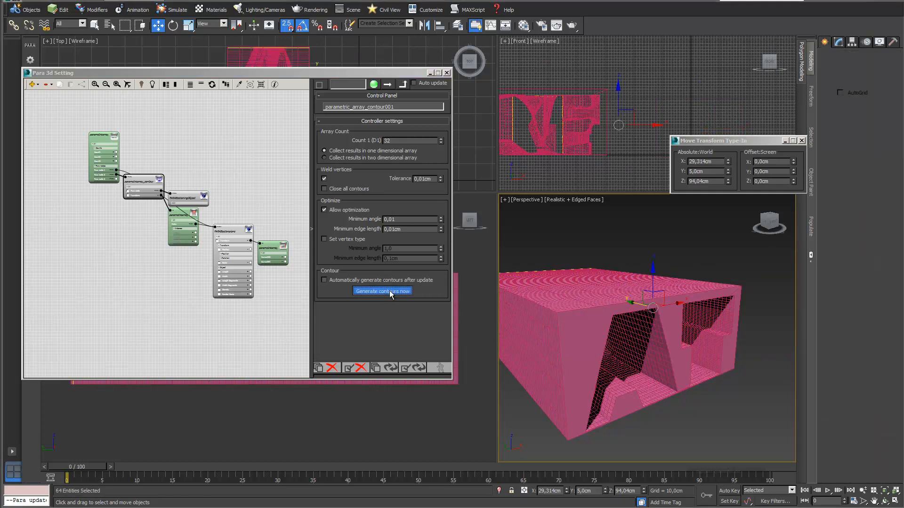
Step: Isolate the contours optimized with the 0.01 minimum angle and examine the vertices of the front contour
click(261, 90)
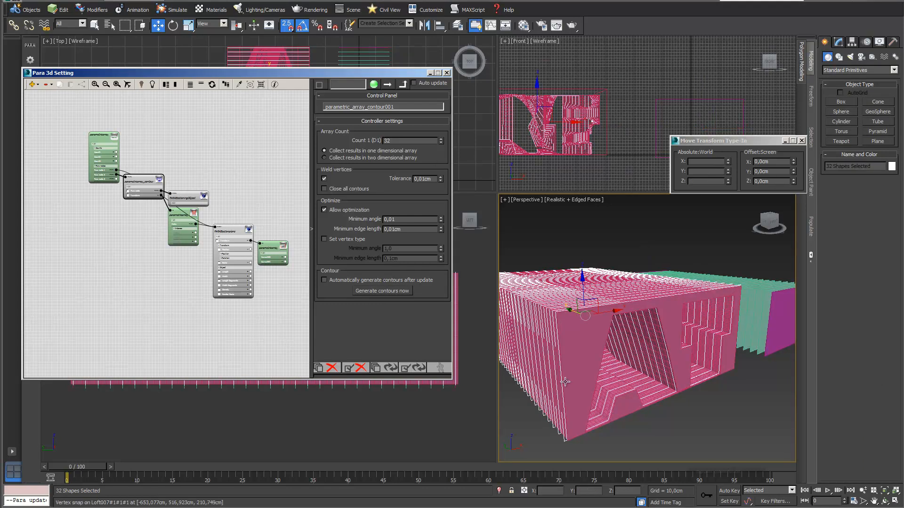
click(500, 491)
scroll(743, 417, up, 5)
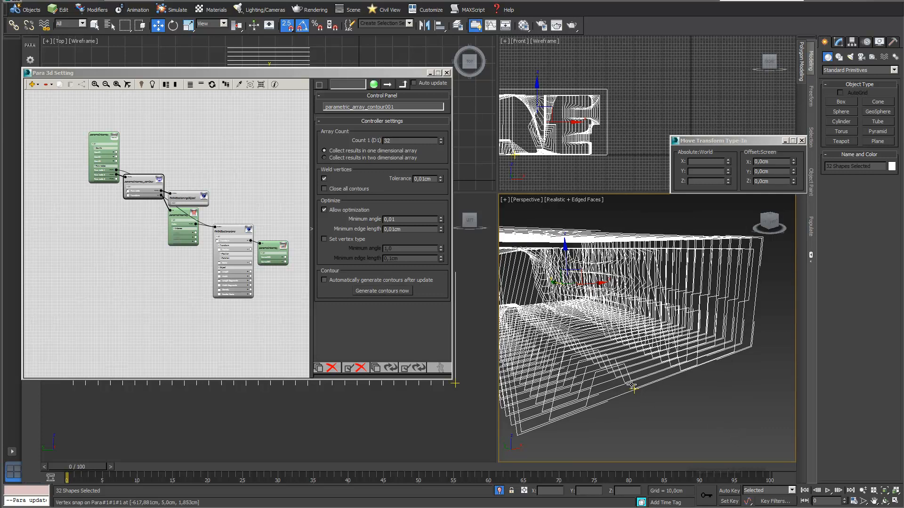
click(632, 386)
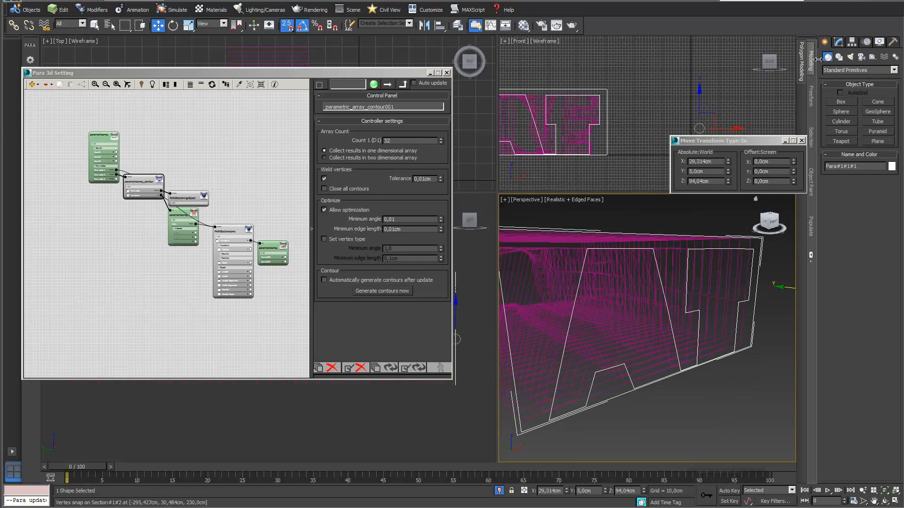
click(838, 42)
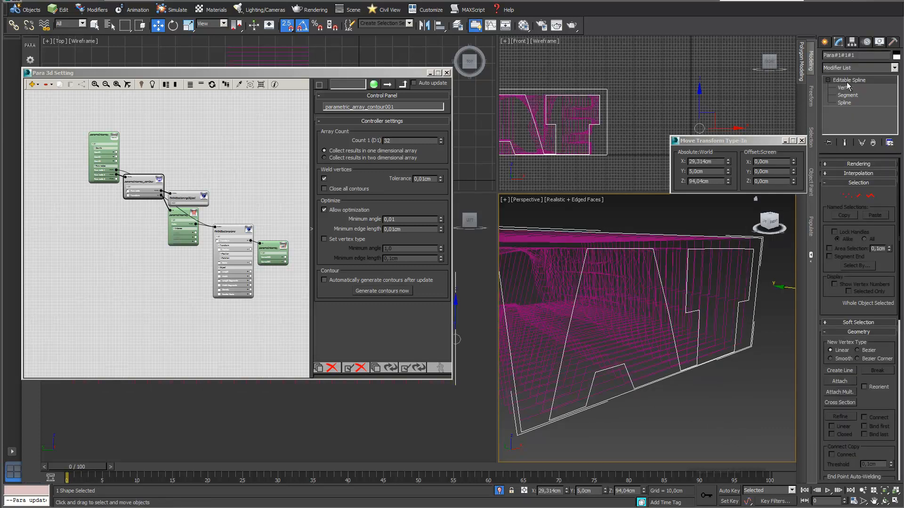
click(845, 88)
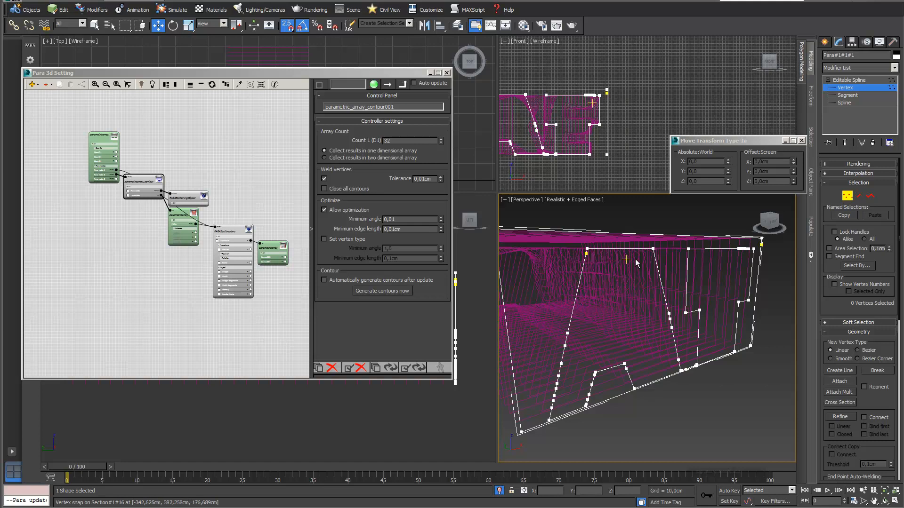
middle_drag(623, 315, 635, 318)
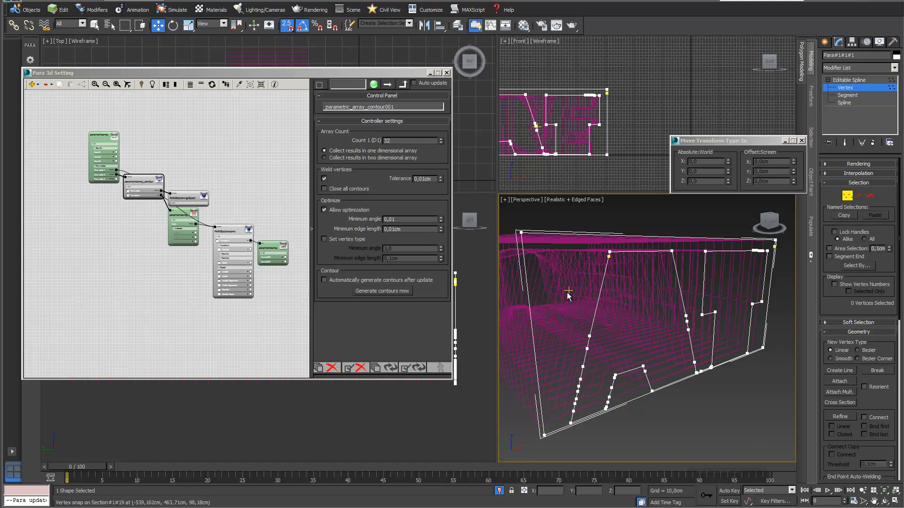
Step: Set the optimization's minimum angle to 4, leave isolation and regenerate the contours
double_click(399, 220)
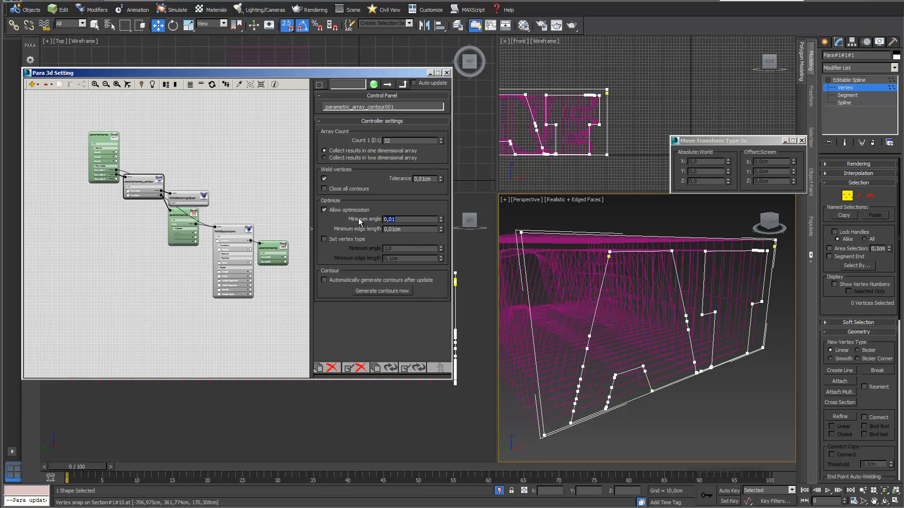
text(4)
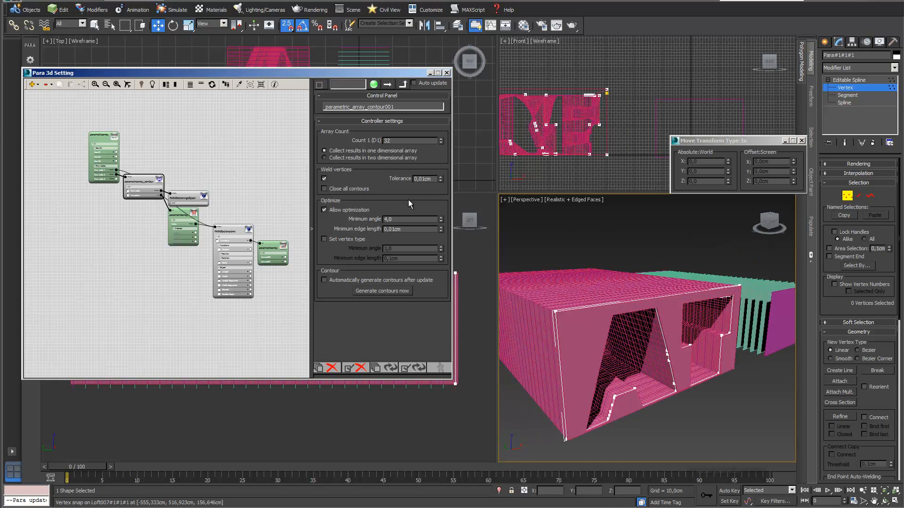
click(634, 255)
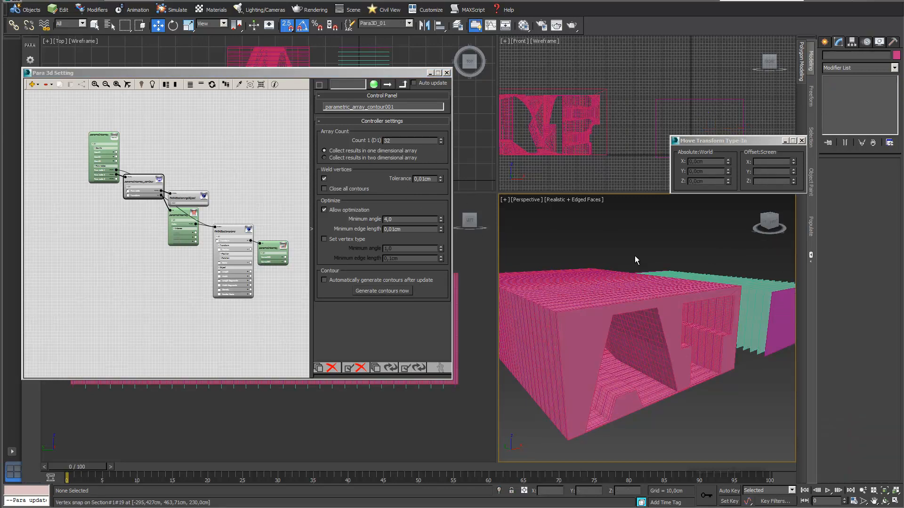
click(385, 292)
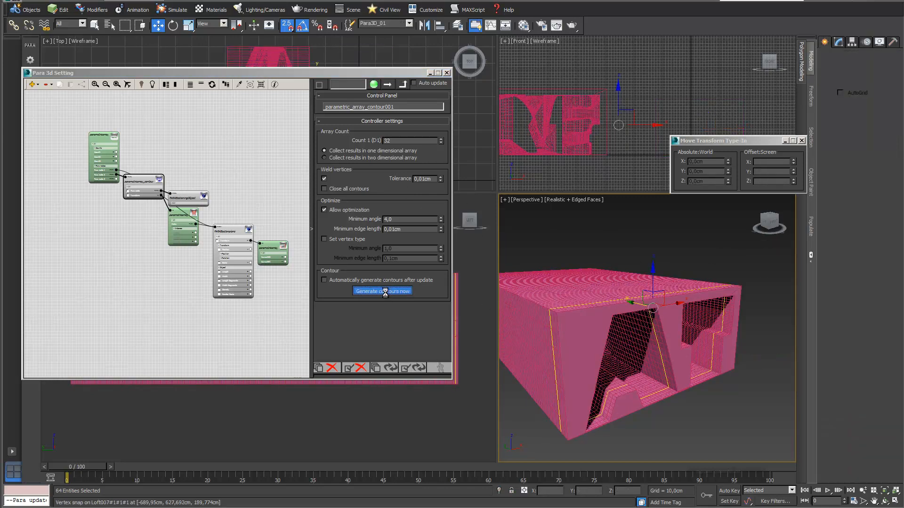
Step: Isolate the contours optimized with the minimum angle of 4 and examine the front contour's vertices
click(262, 85)
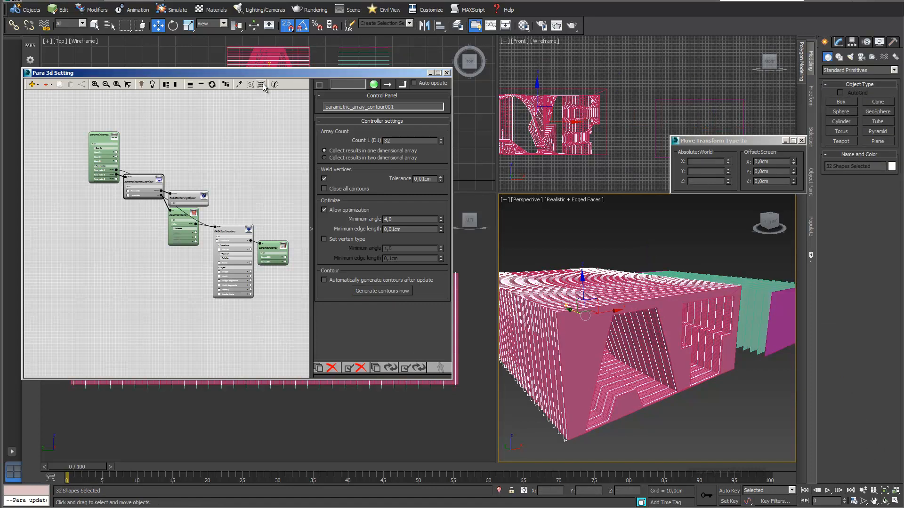
click(499, 491)
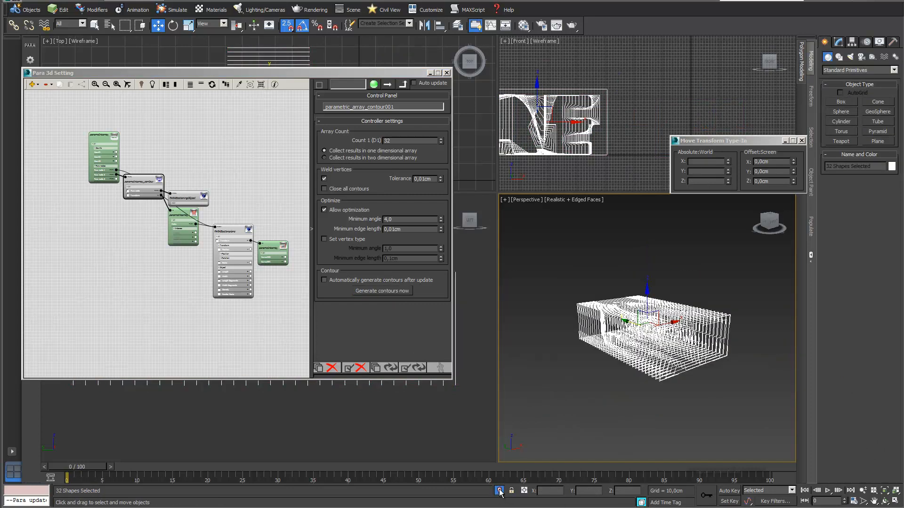
scroll(741, 363, up, 4)
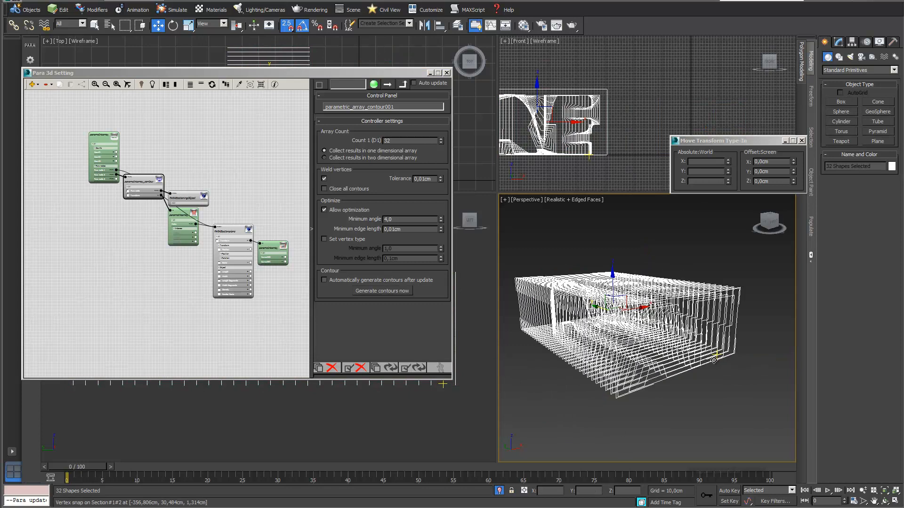
click(626, 392)
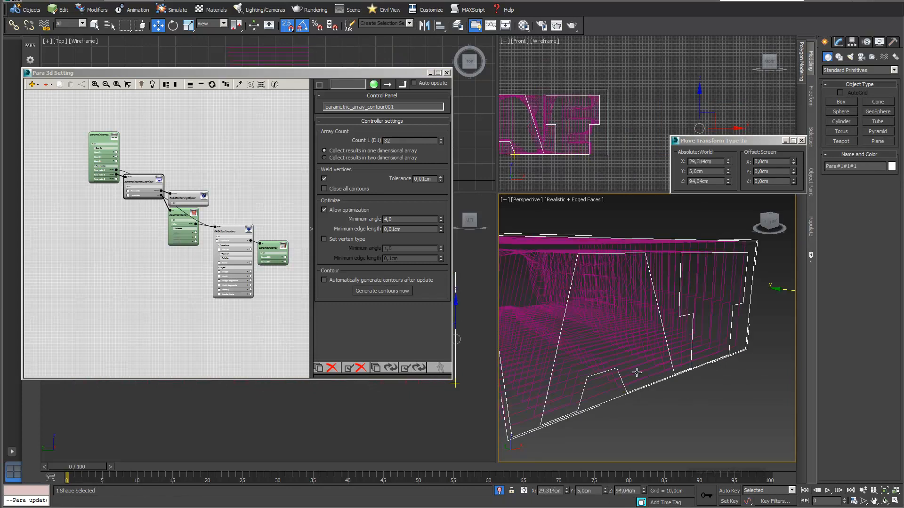
click(839, 41)
click(850, 88)
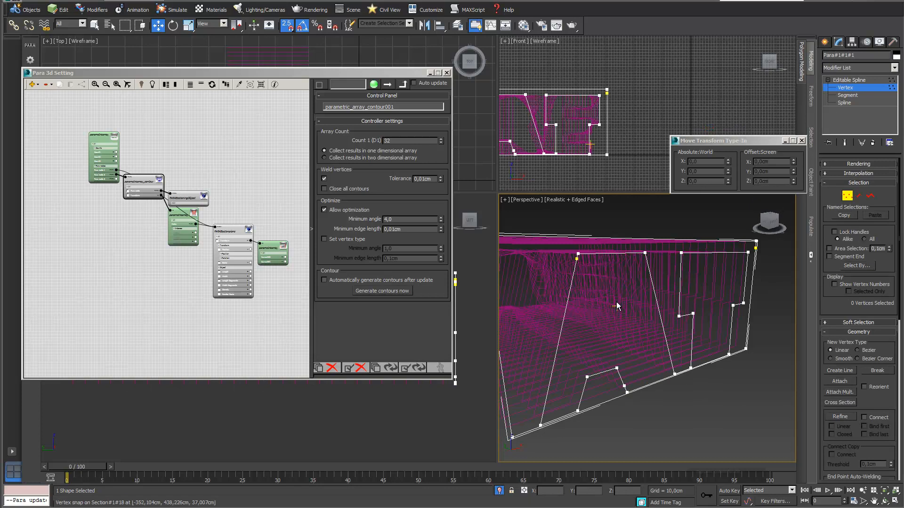
middle_drag(595, 304, 613, 306)
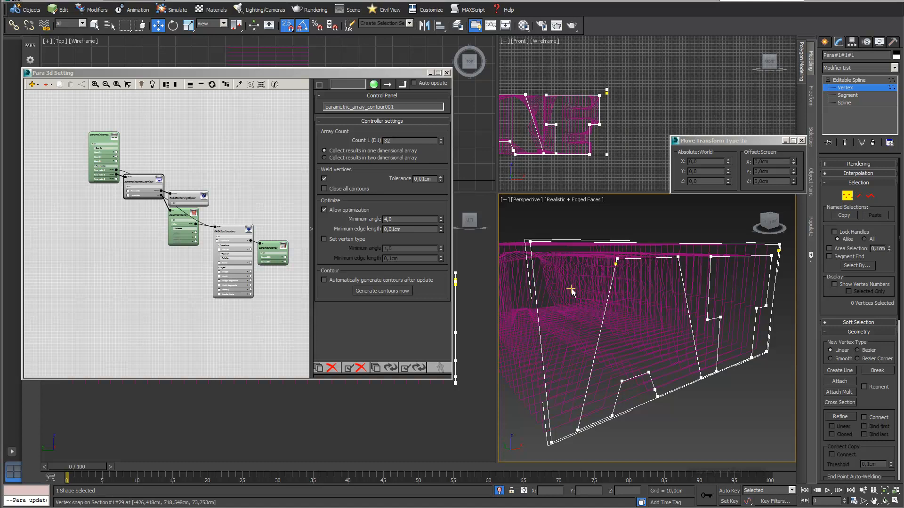
Step: Set the optimization's minimum edge length to 2 cm, leave isolation and regenerate the contours
drag(407, 230, 374, 227)
text(2)
key(Return)
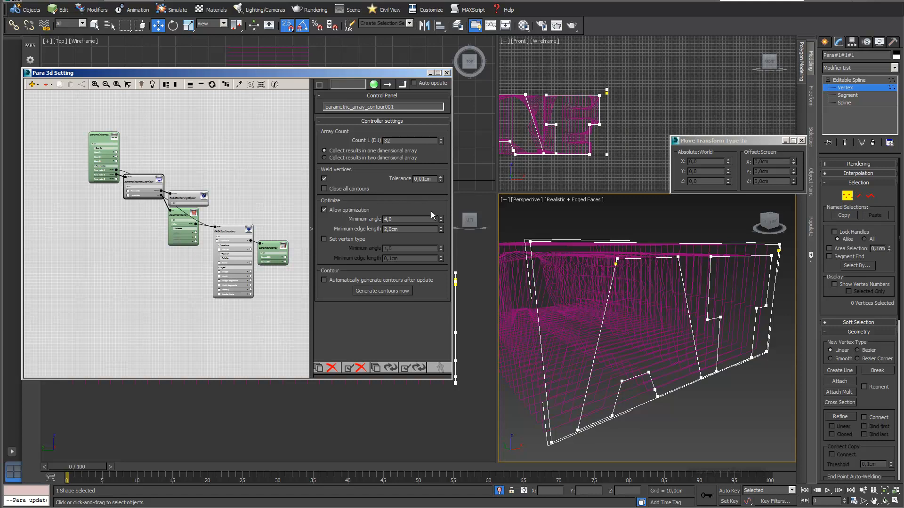
click(844, 81)
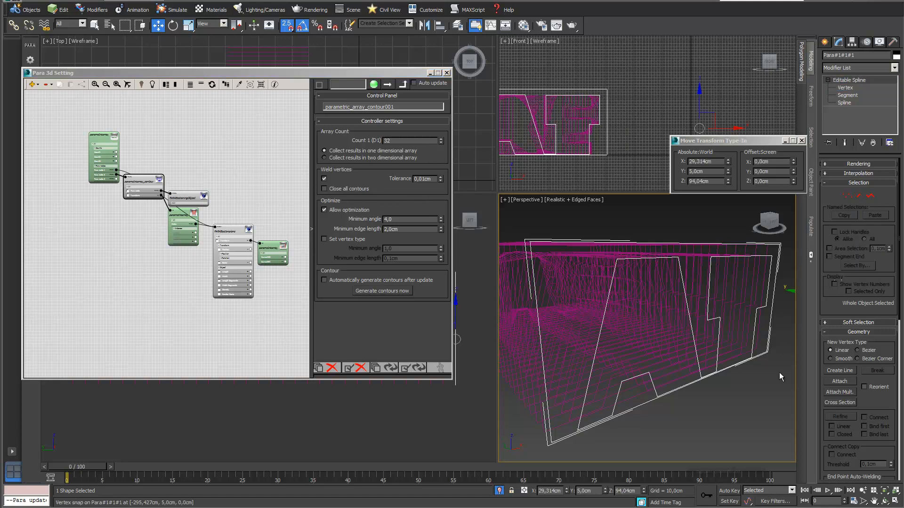
click(501, 493)
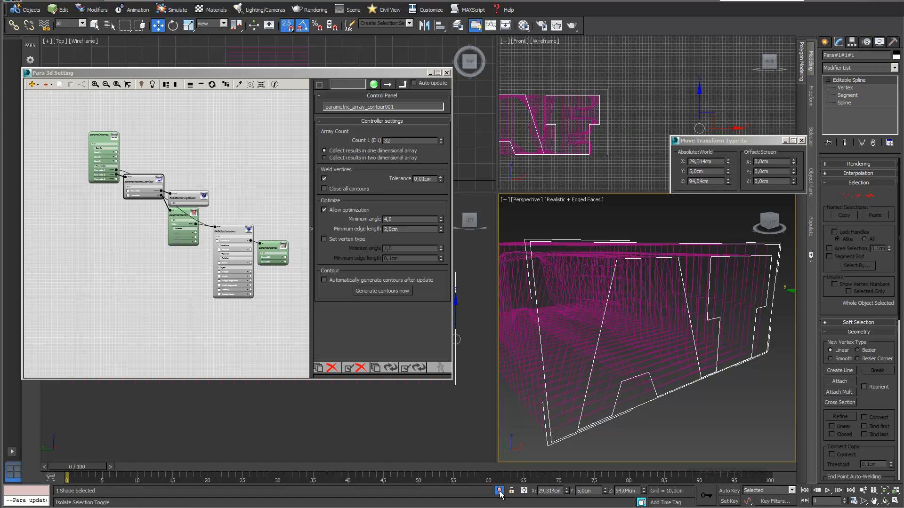
click(582, 242)
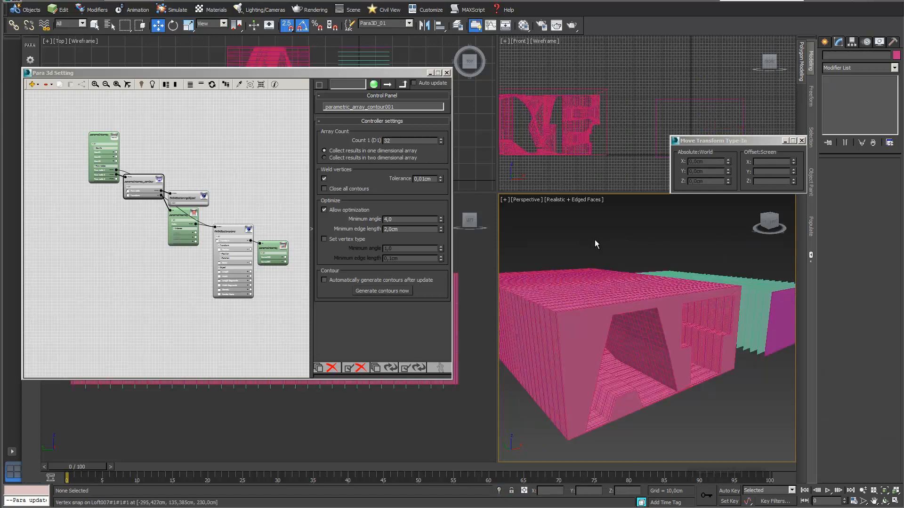
click(395, 290)
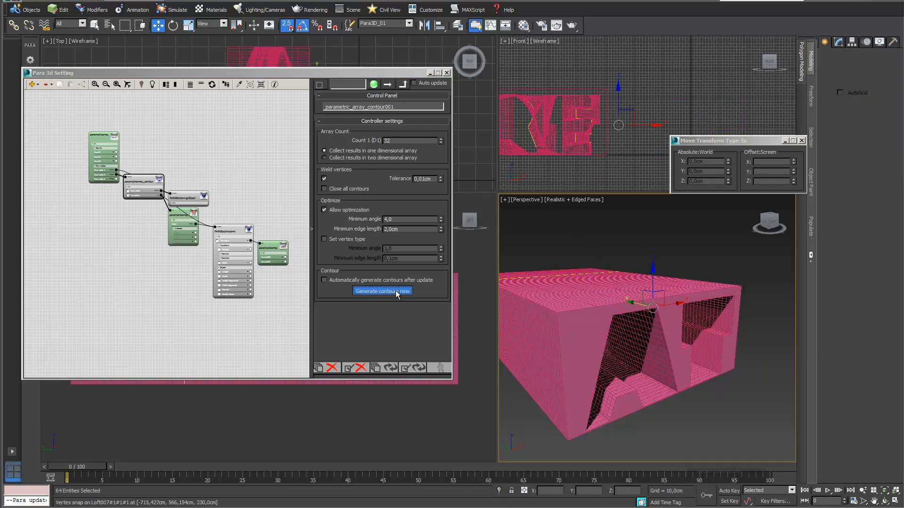
Step: Isolate the contours optimized with the 2 cm minimum edge length and inspect their shapes
click(262, 85)
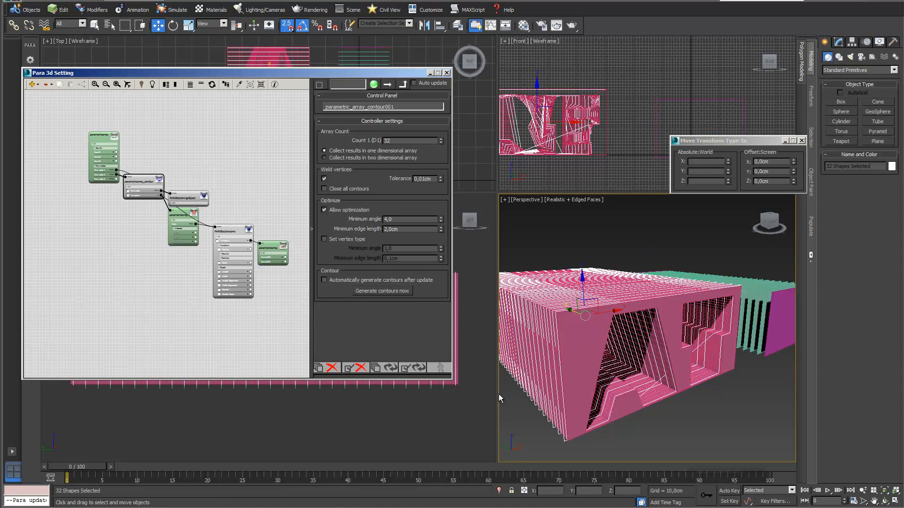
click(499, 491)
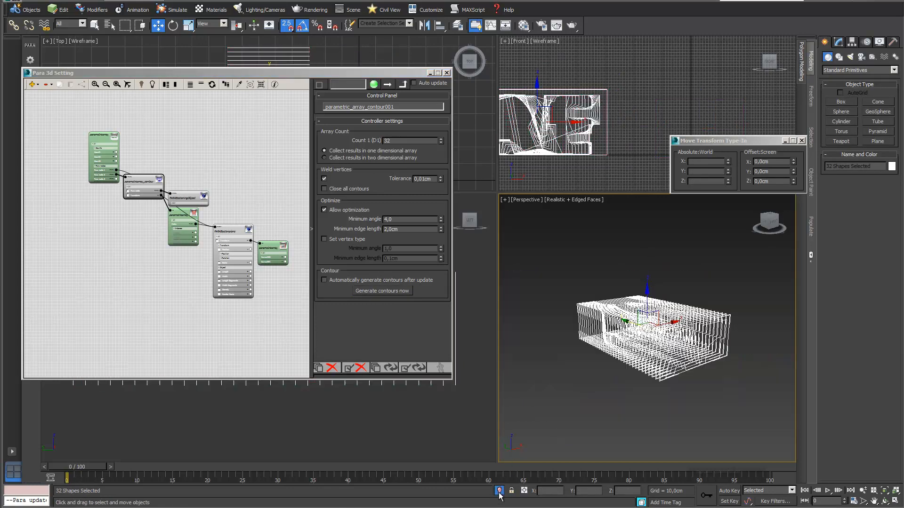
click(838, 43)
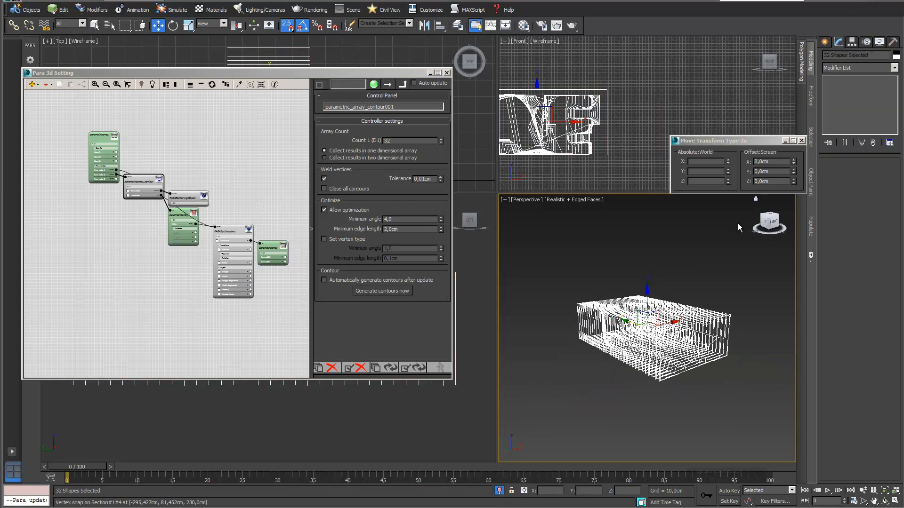
scroll(719, 287, down, 2)
scroll(691, 271, up, 5)
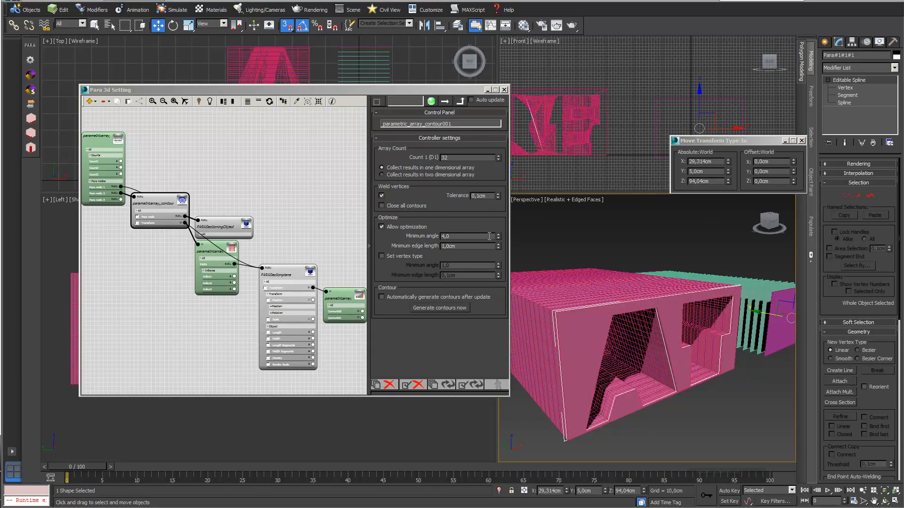
Step: Isolate the contours generated with 0.1 cm weld tolerance and 1 cm minimum edge length, and examine the vertices of contour Section#1#3
click(318, 101)
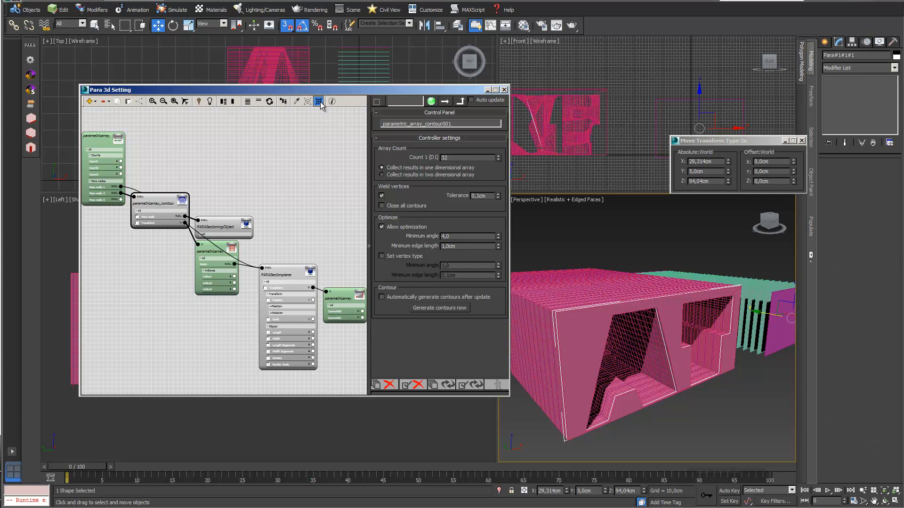
click(501, 491)
scroll(632, 356, up, 5)
middle_drag(633, 352, 609, 360)
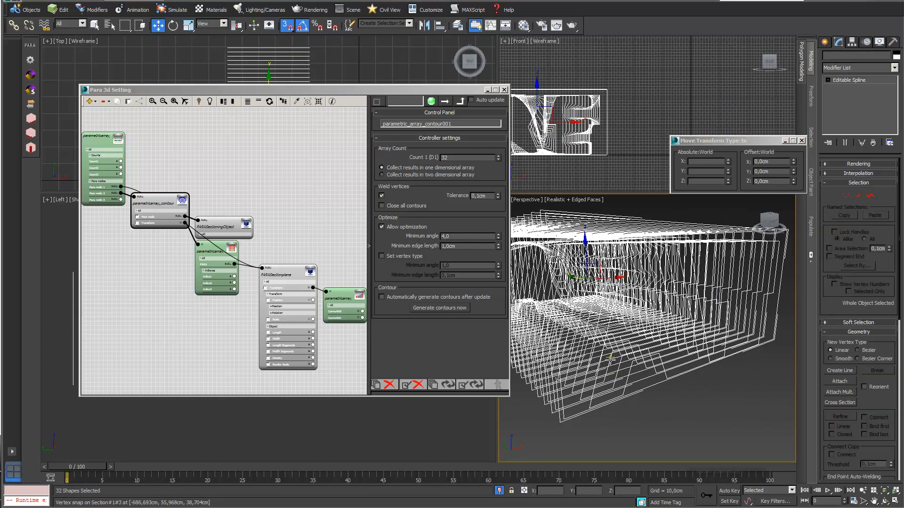
click(611, 359)
click(827, 81)
click(845, 88)
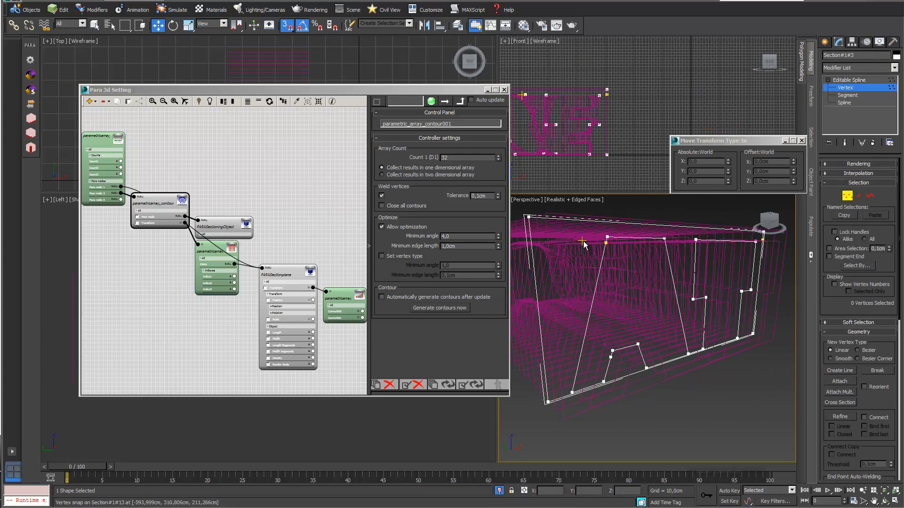
Step: Enable the vertex type setting in the contour generator's optimization options and inspect the short-edge vertex of contour Section#1#3
drag(459, 89, 362, 73)
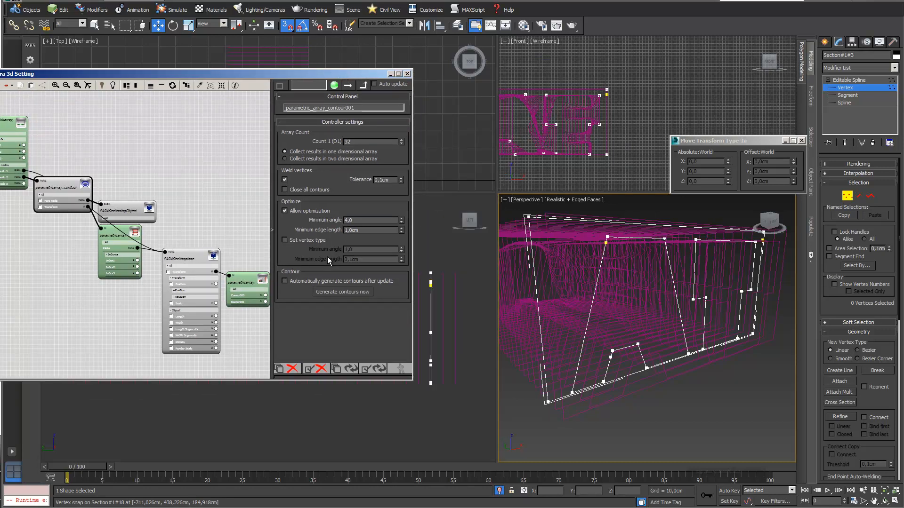
click(285, 239)
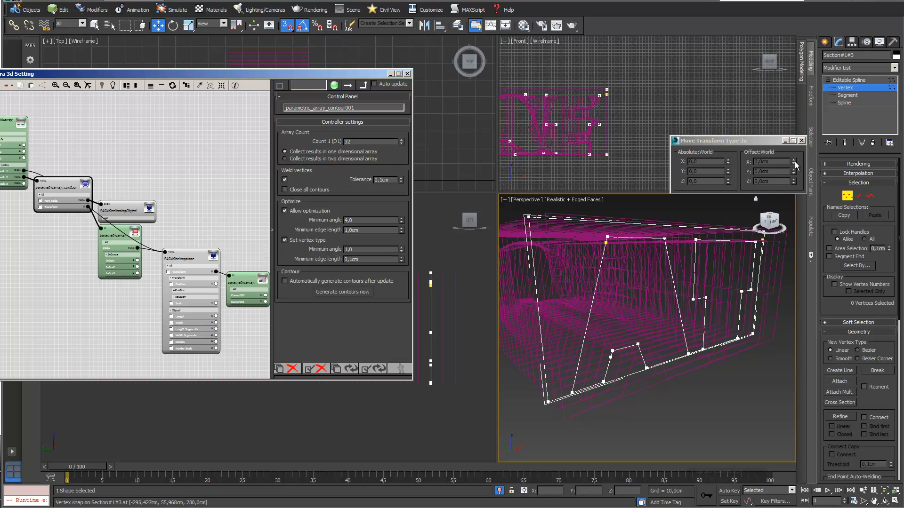
alt+middle_drag(595, 262, 610, 293)
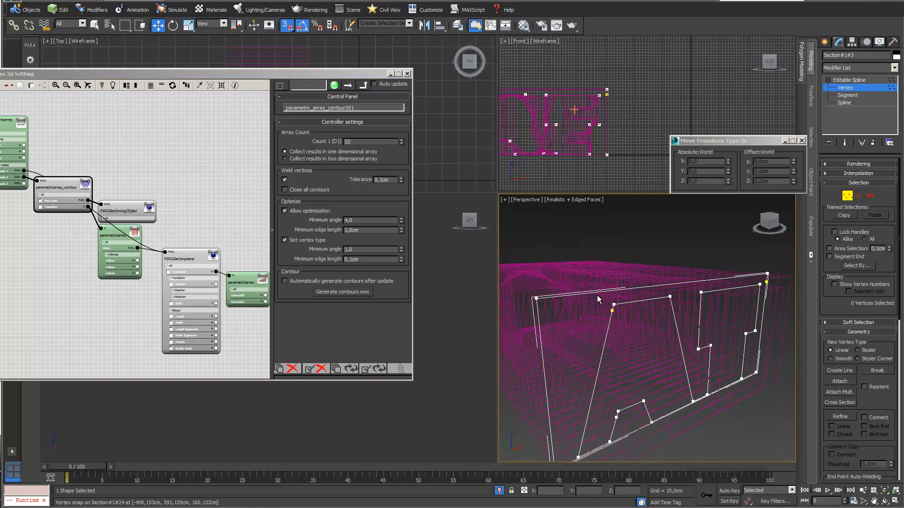
alt+middle_drag(623, 365, 597, 283)
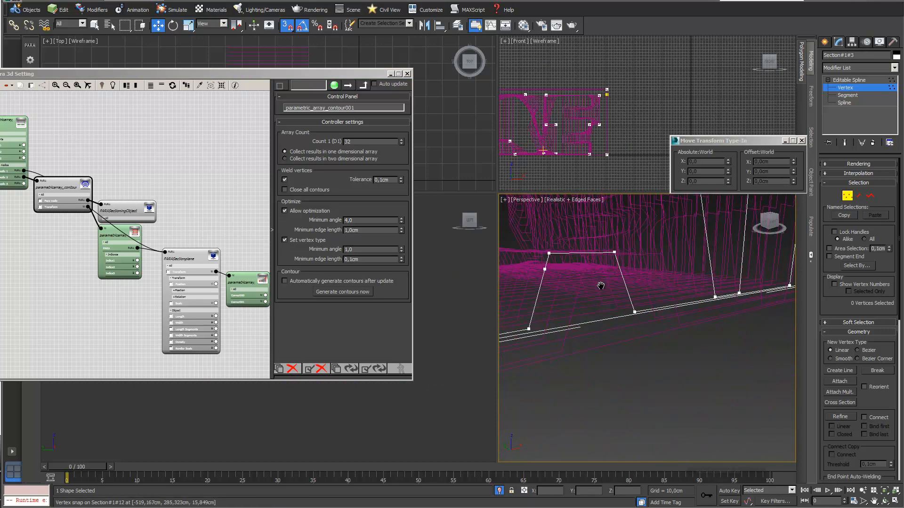
click(544, 270)
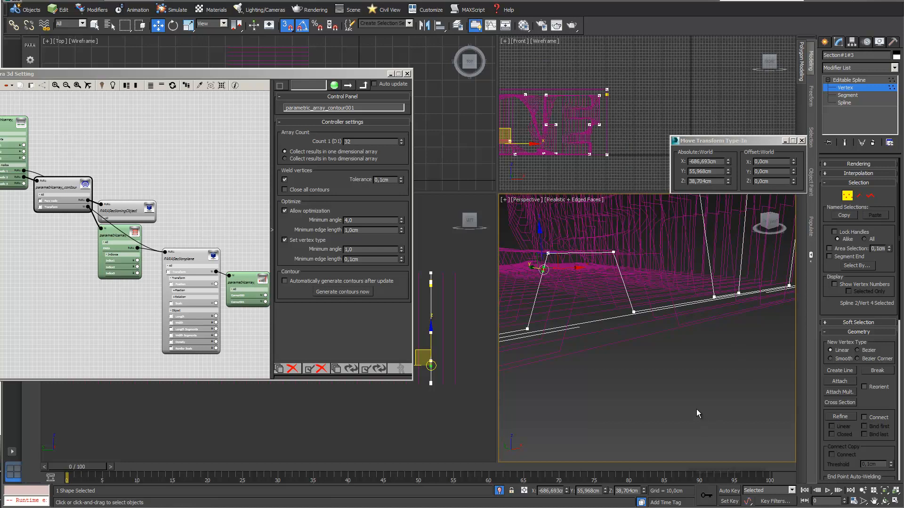
alt+middle_drag(593, 291, 631, 311)
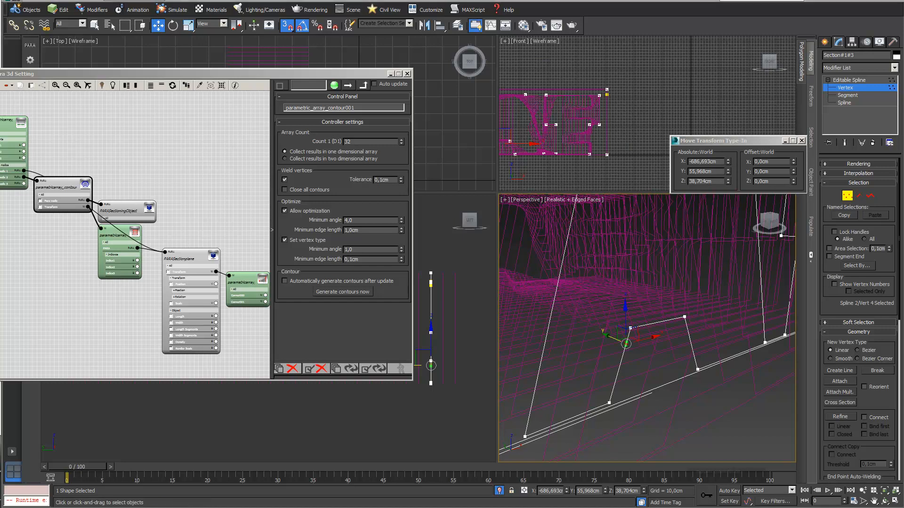
Step: Leave vertex editing and isolation, clear the selection and regenerate the contours with the vertex type setting enabled
click(845, 88)
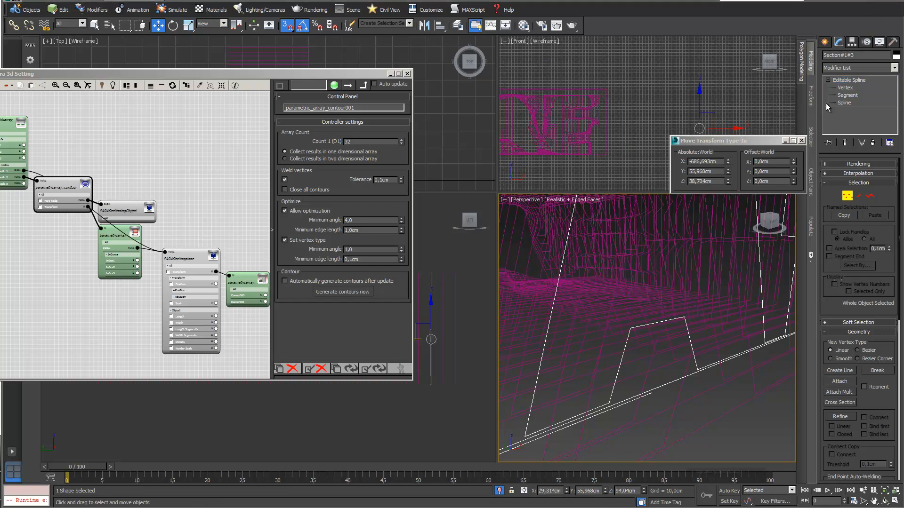
click(499, 491)
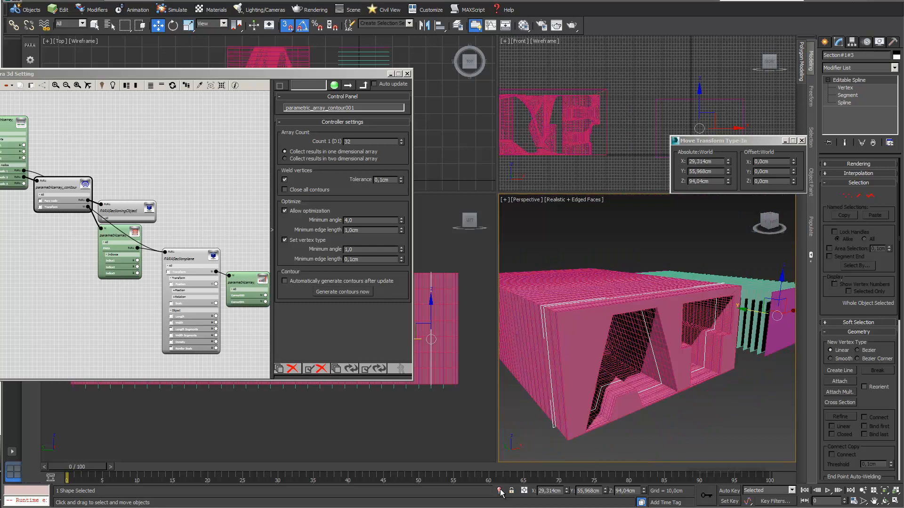
click(607, 244)
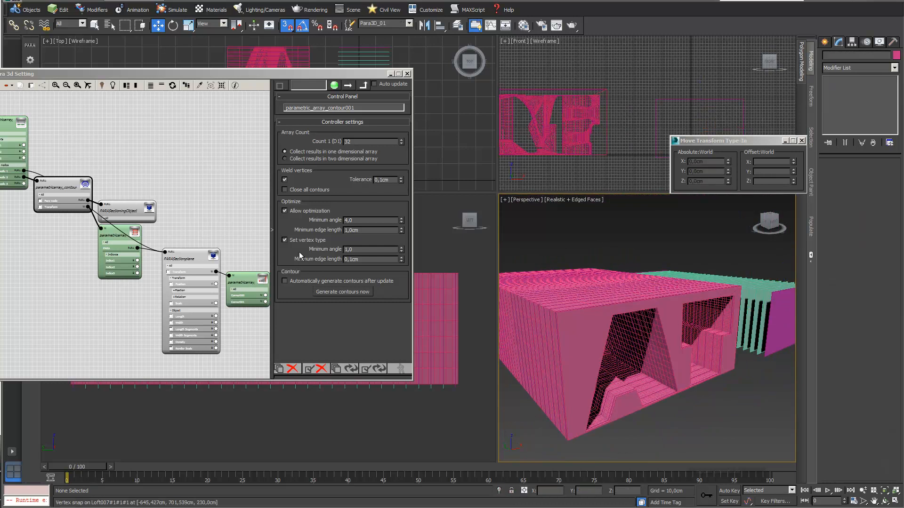
click(350, 293)
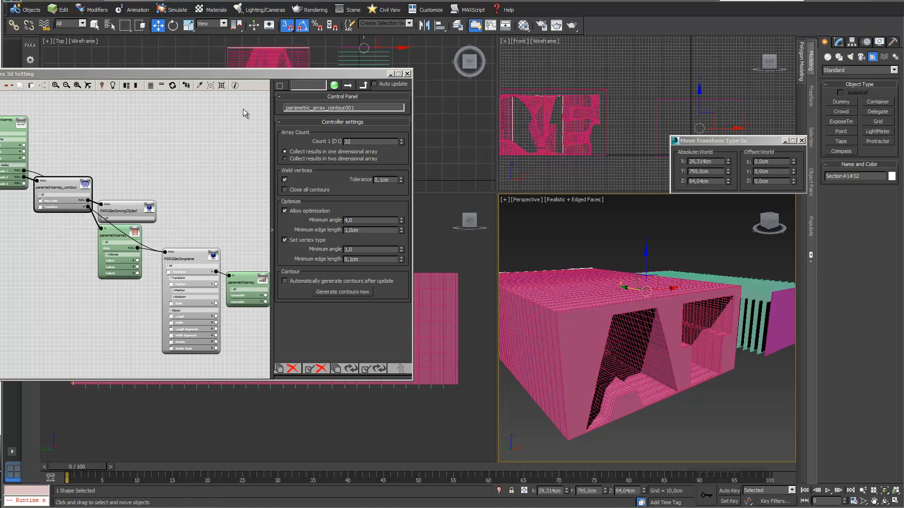
Step: Isolate all 32 regenerated contours and show the front contour Para#1#1#1 at vertex level
click(223, 86)
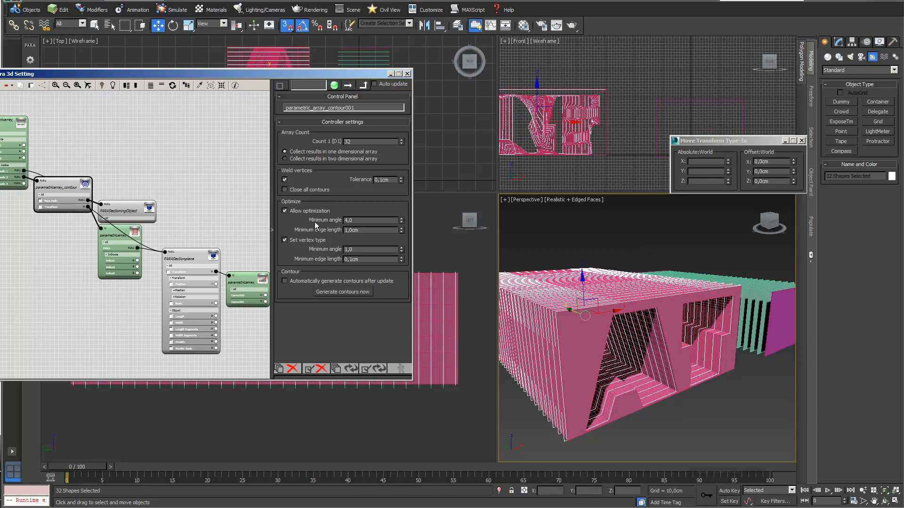
click(500, 492)
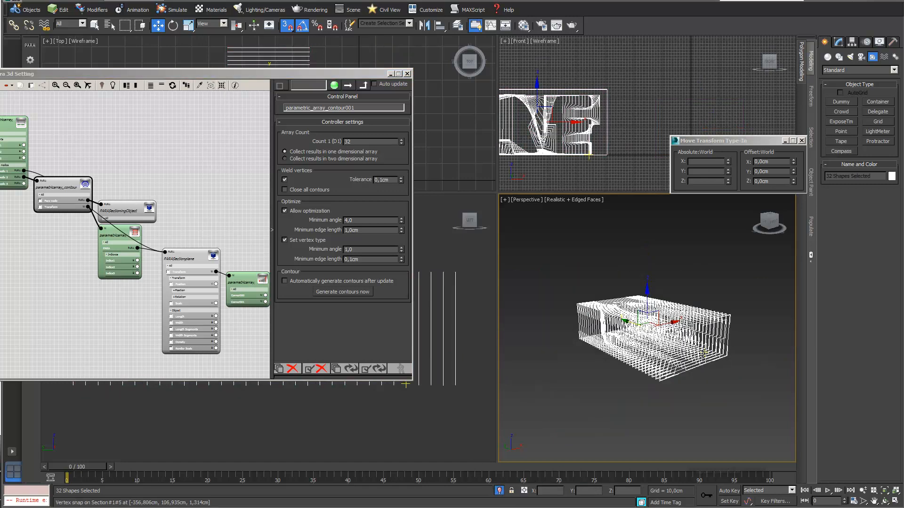
scroll(704, 353, up, 5)
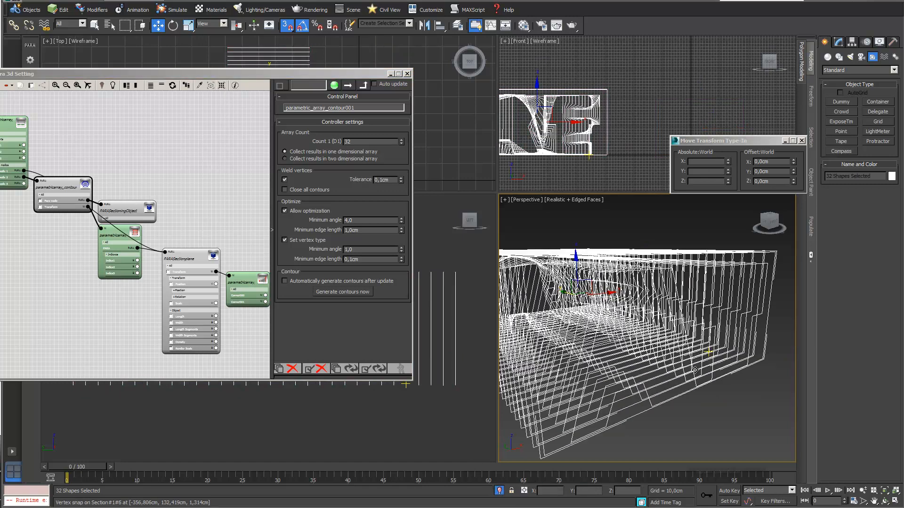
click(650, 405)
click(839, 42)
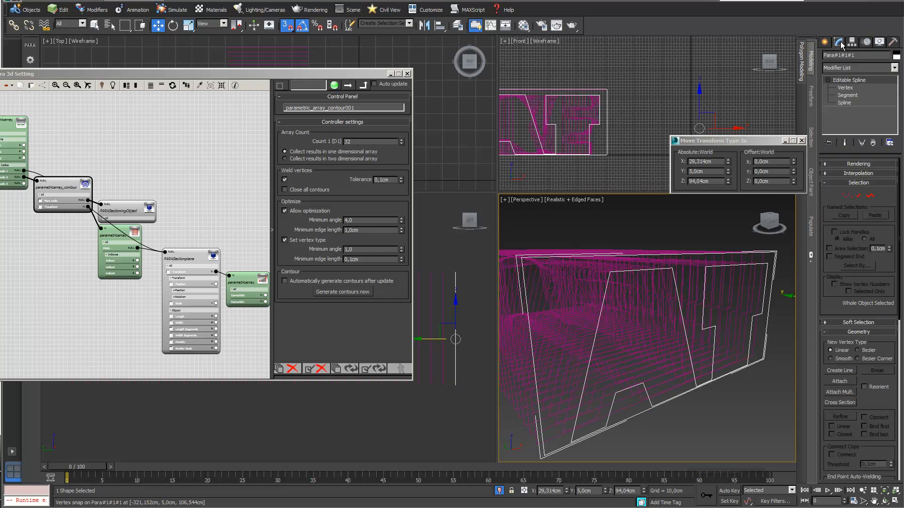
click(845, 87)
mouse_move(668, 405)
middle_down()
mouse_move(664, 316)
mouse_move(637, 343)
mouse_move(642, 355)
middle_up()
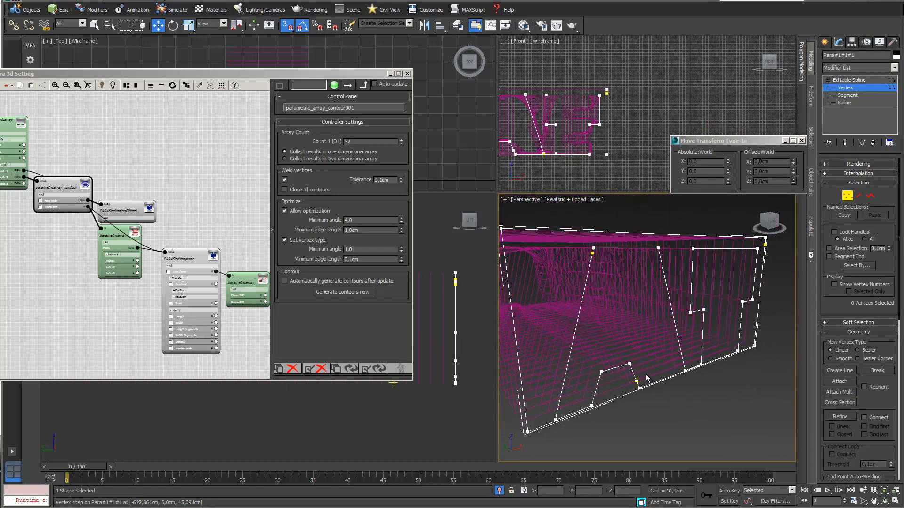
Step: Check the vertex types of the front contour at the low trapezoid, the side notch and the large opening's upper corner
click(637, 381)
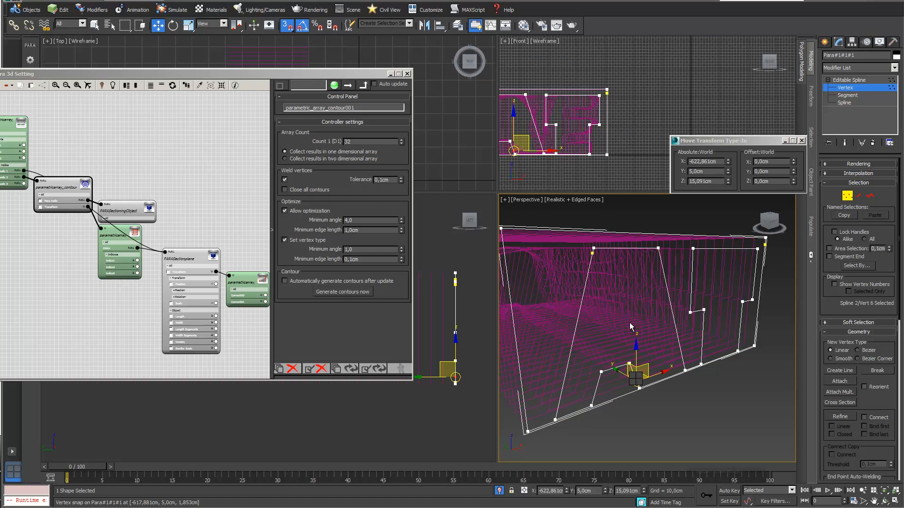
click(752, 302)
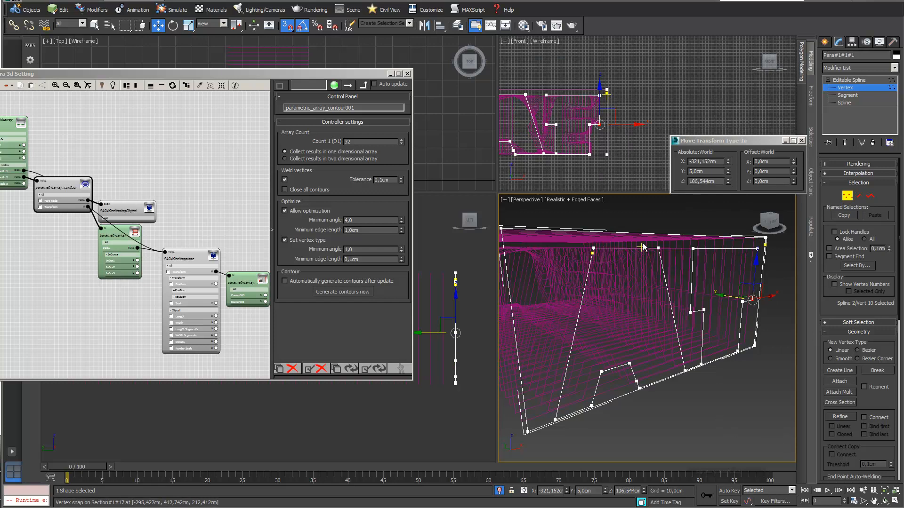
click(658, 248)
drag(660, 249, 661, 252)
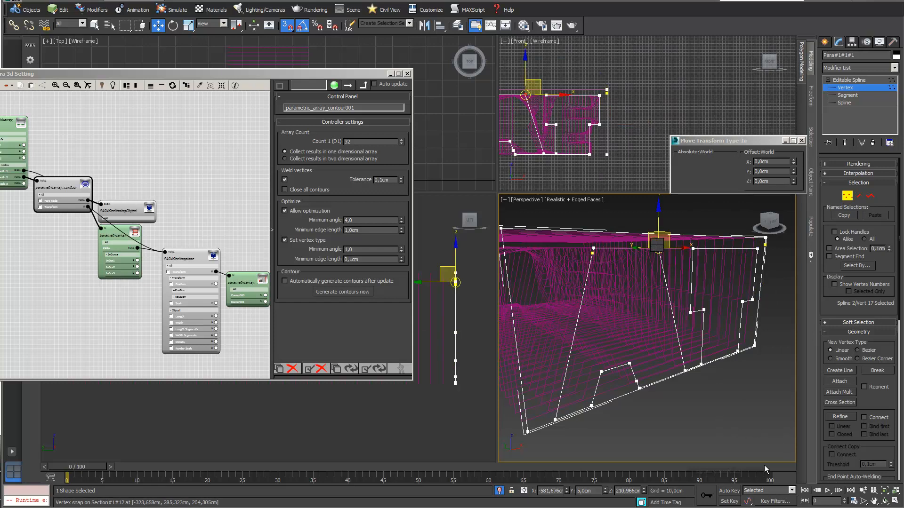
click(657, 244)
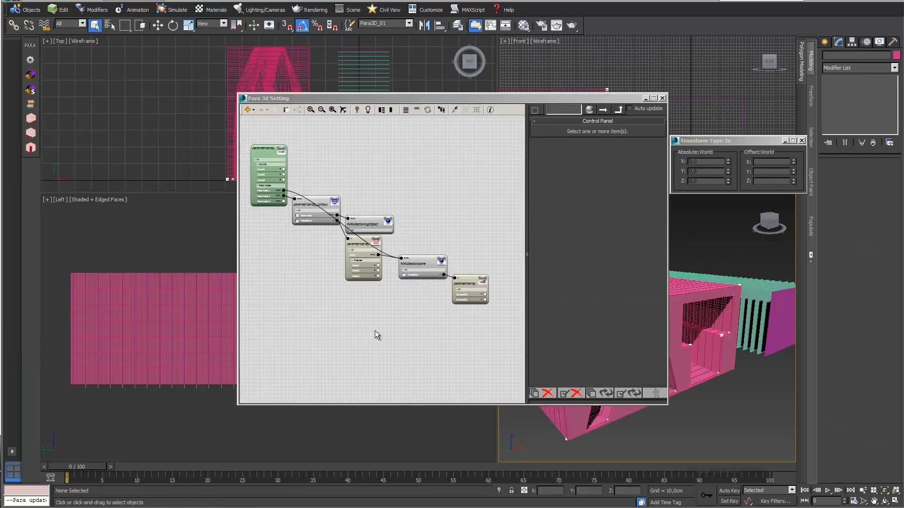
Step: Expand the PARASectionplane node to show all its transform and object parameters
middle_drag(456, 242, 449, 184)
scroll(453, 225, up, 2)
scroll(449, 183, up, 1)
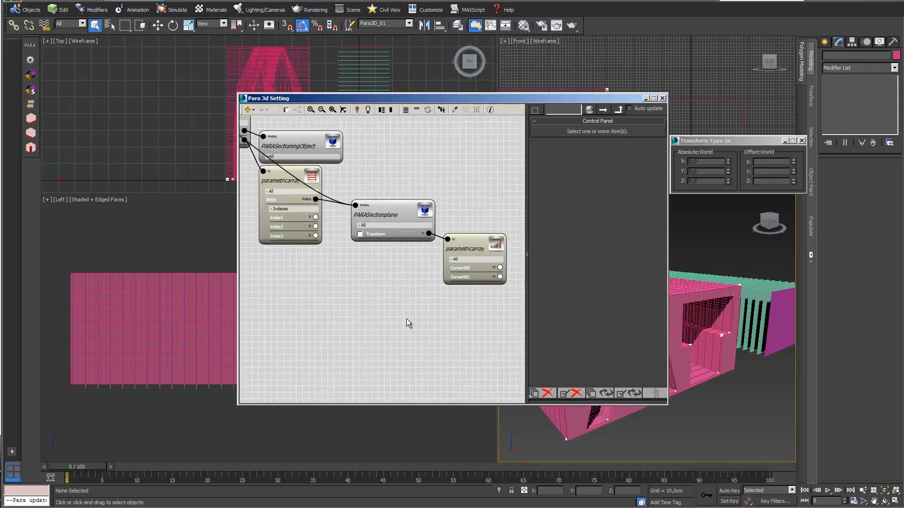
click(392, 204)
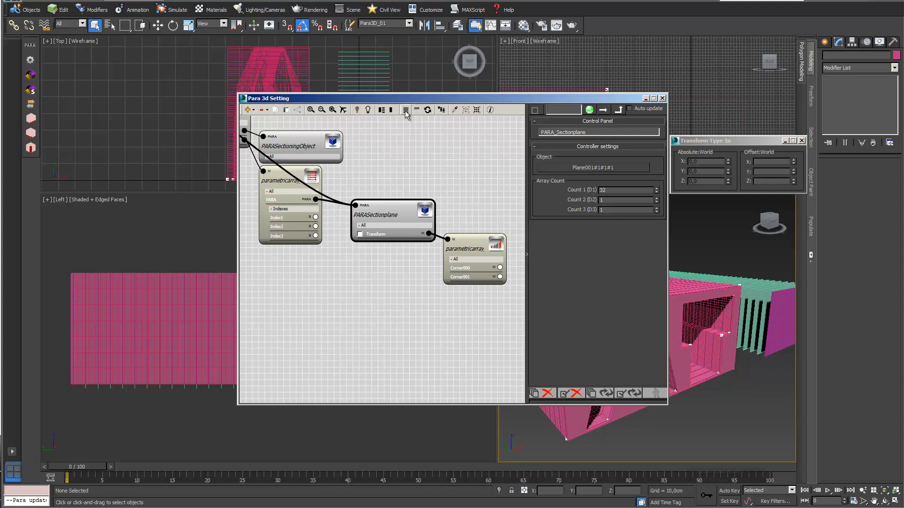
click(405, 112)
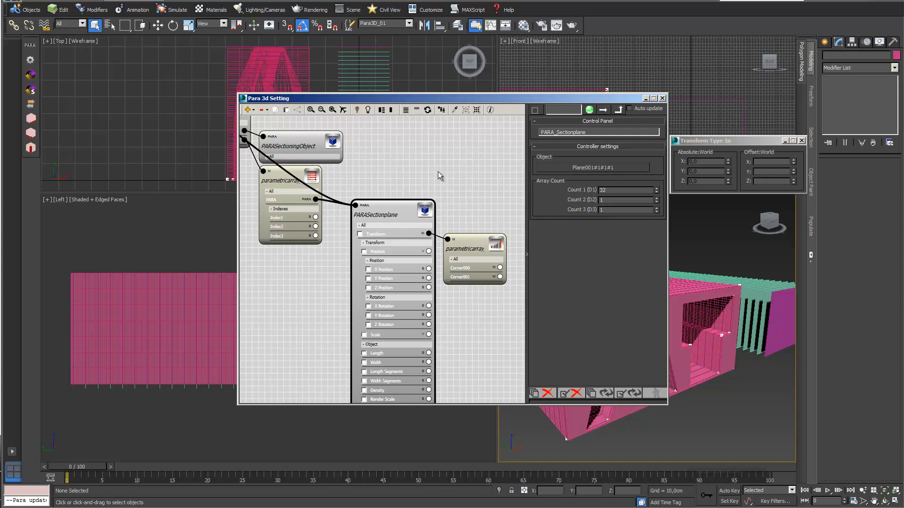
Step: Show the settings of the linear controller driving the section planes' transform, keeping the plane array in view
scroll(440, 179, down, 2)
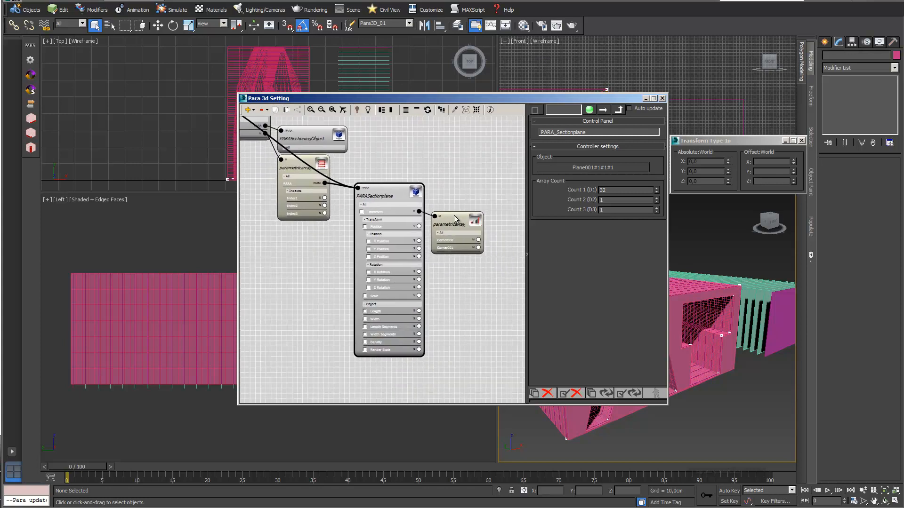
click(454, 220)
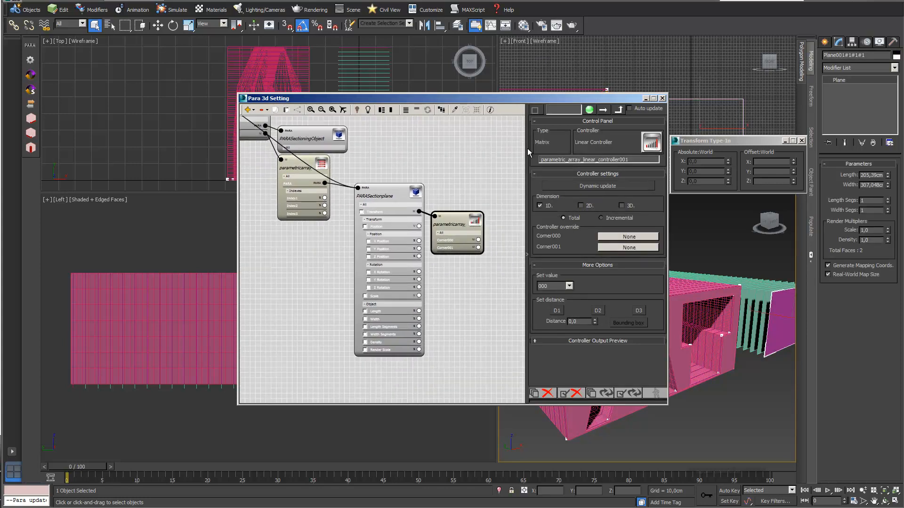
drag(596, 99, 507, 227)
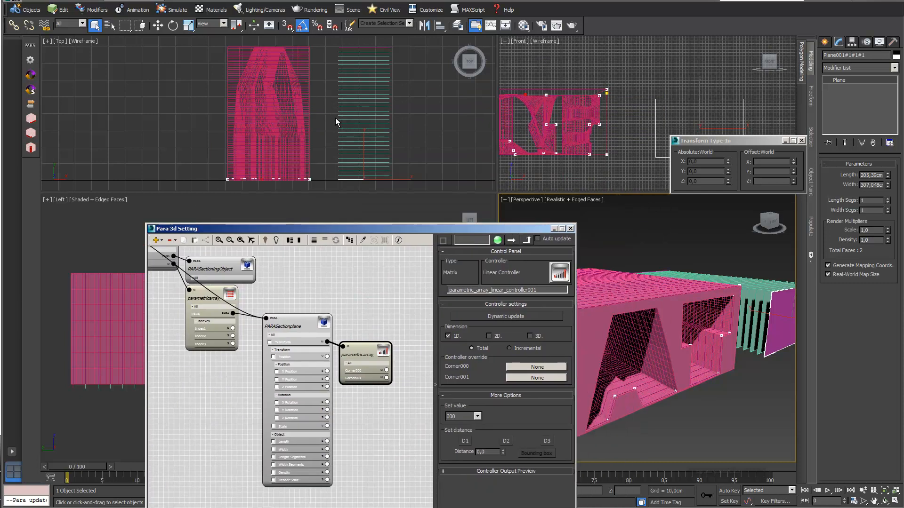
drag(374, 231, 414, 187)
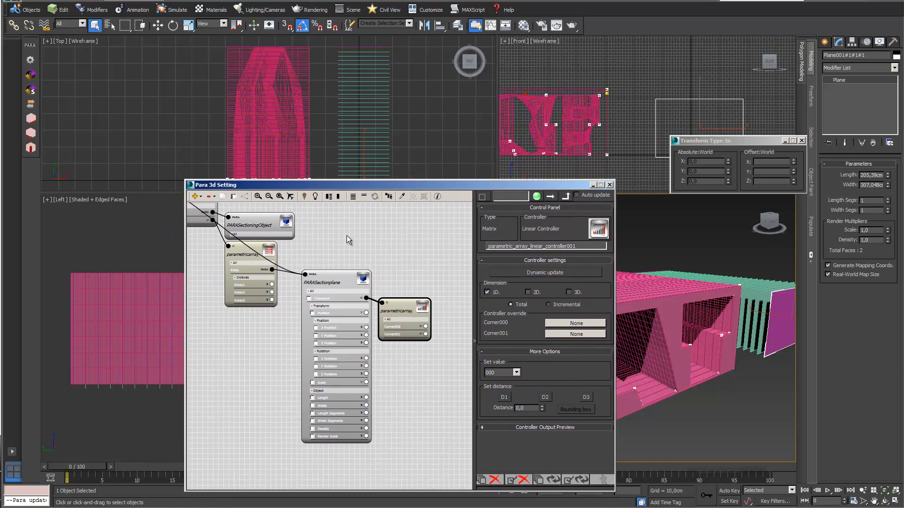
Step: Add a Parametric Array node below the existing nodes and set its array type to Reference
scroll(410, 253, down, 2)
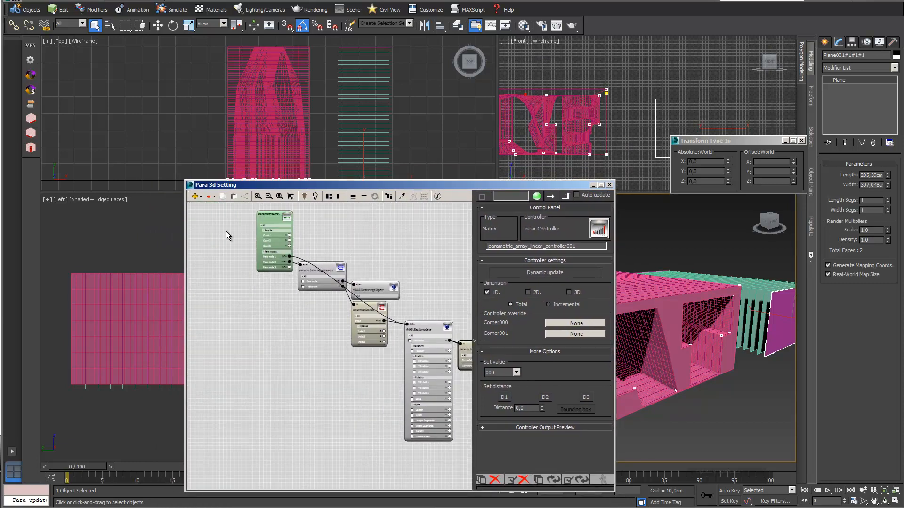
click(202, 198)
mouse_move(214, 207)
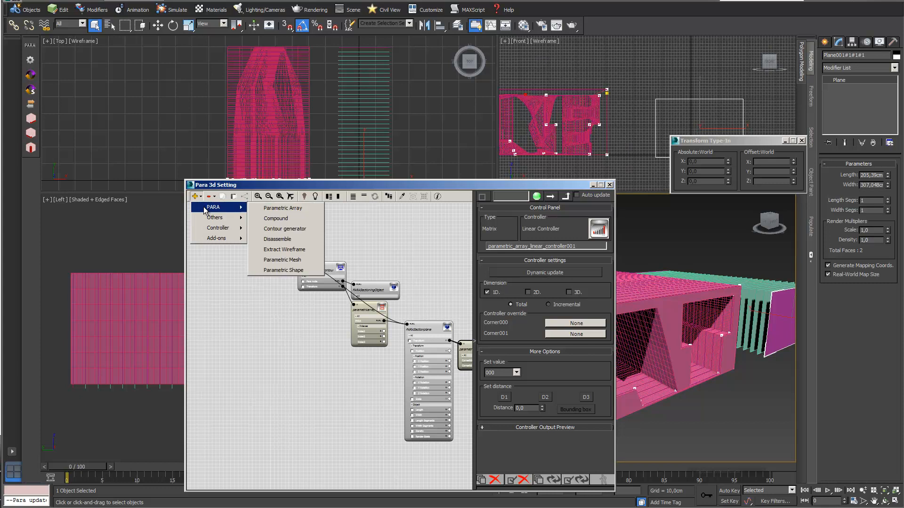
click(263, 213)
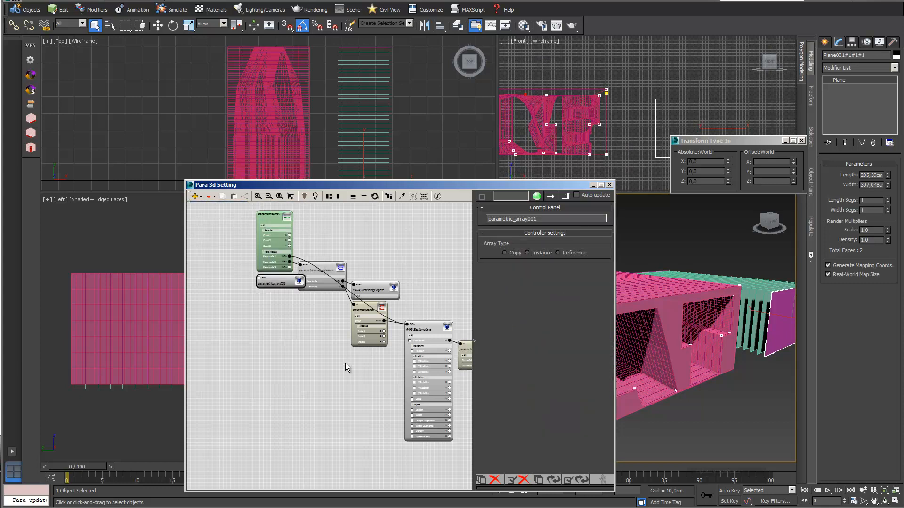
drag(289, 281, 254, 337)
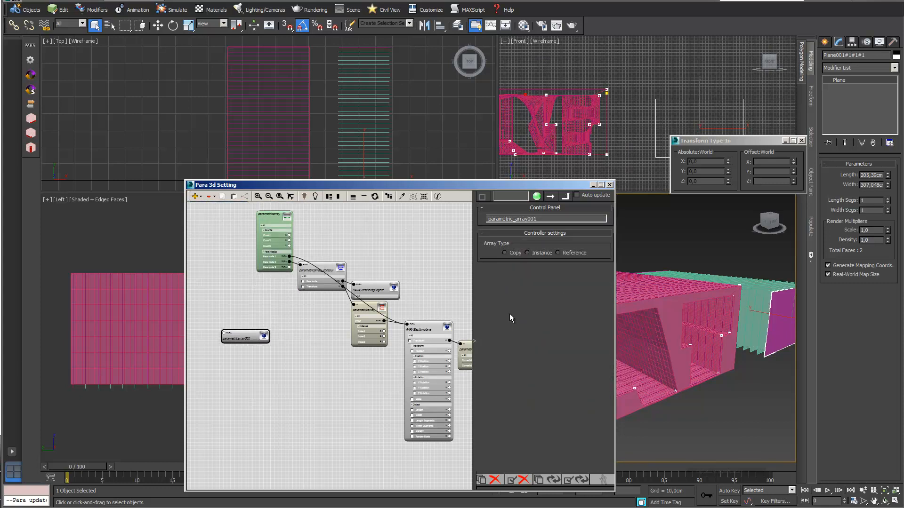
click(558, 252)
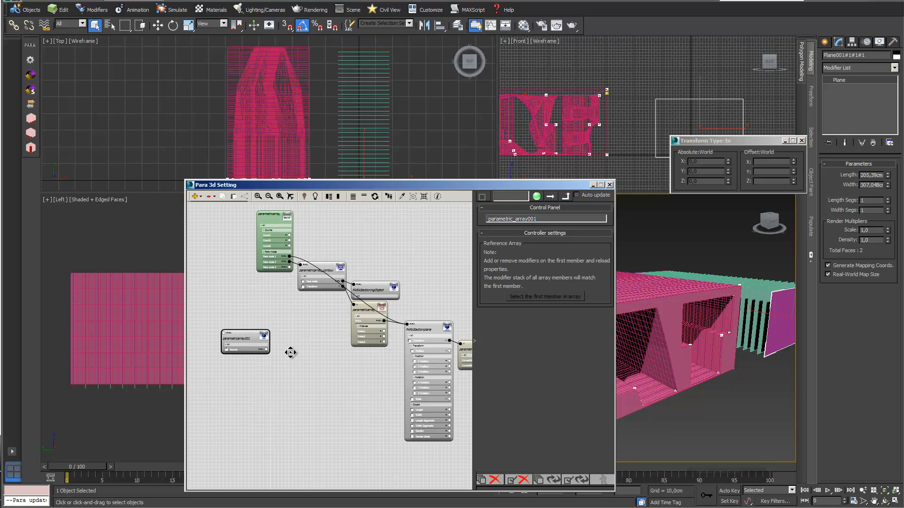
Step: Link the new reference array node to the parametric contour generator node
scroll(319, 394, up, 2)
middle_drag(319, 395, 324, 405)
drag(290, 389, 330, 285)
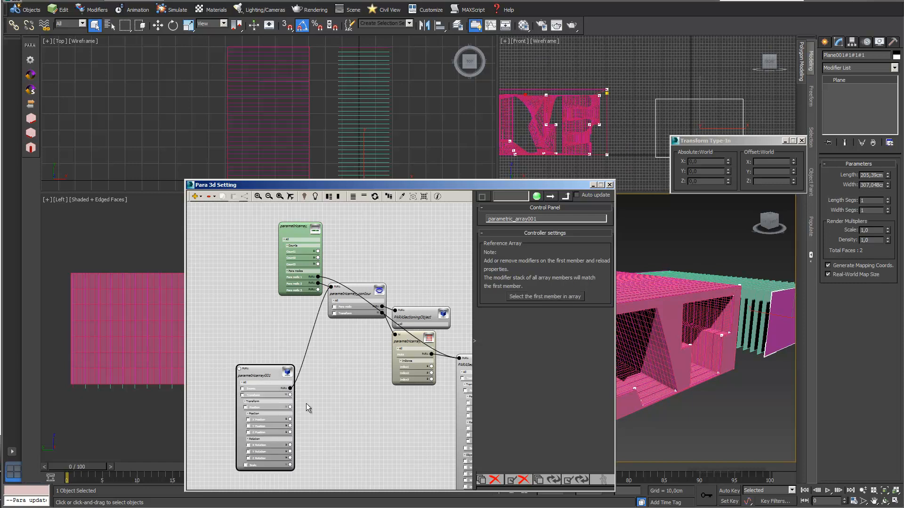
middle_drag(335, 407, 327, 365)
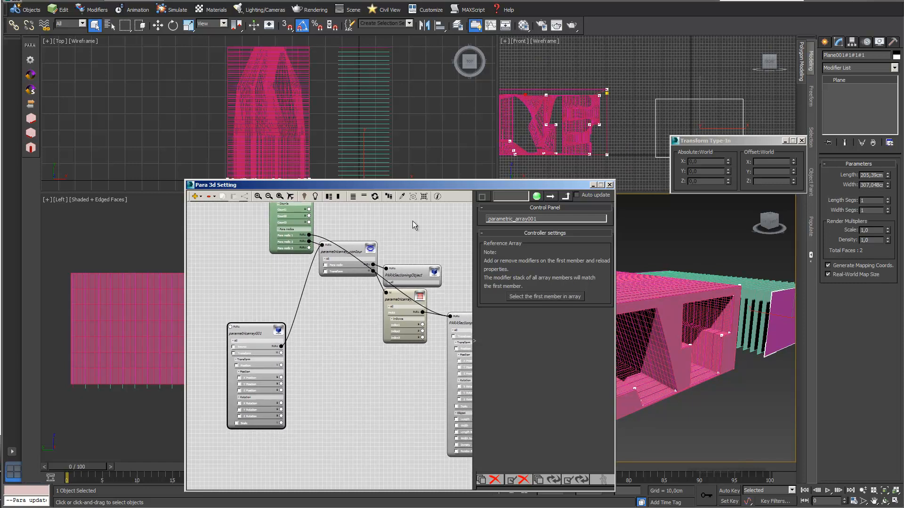
Step: Select all 32 reference array shapes and move them along X to stand clear beside the lofted block
click(424, 197)
drag(473, 185, 438, 254)
scroll(710, 268, down, 3)
key(w)
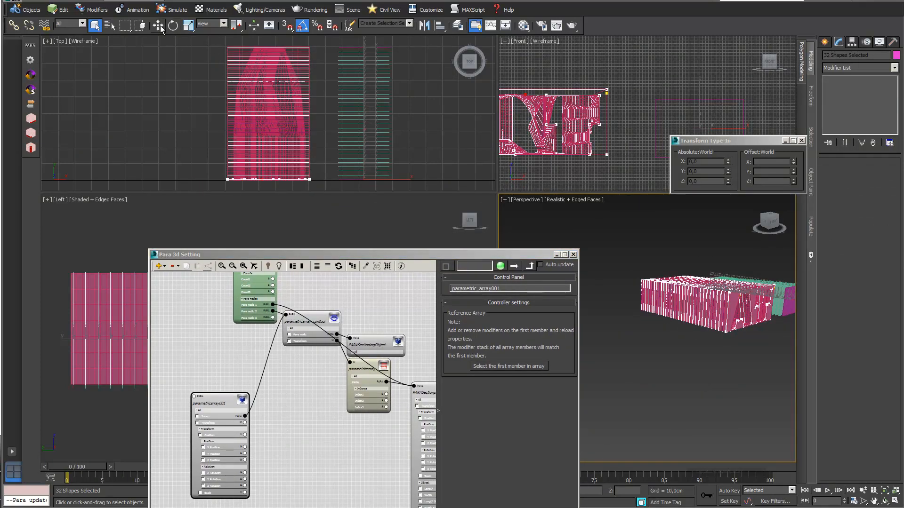
shift+drag(725, 294, 612, 331)
drag(535, 256, 504, 263)
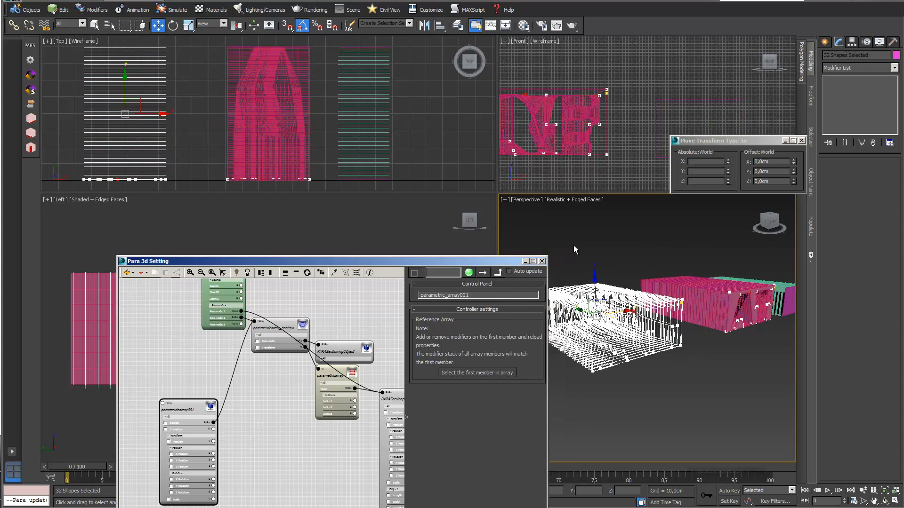
Step: Select the reference array's first member and add a Shell modifier with an outer amount of 1 cm
drag(377, 263, 376, 244)
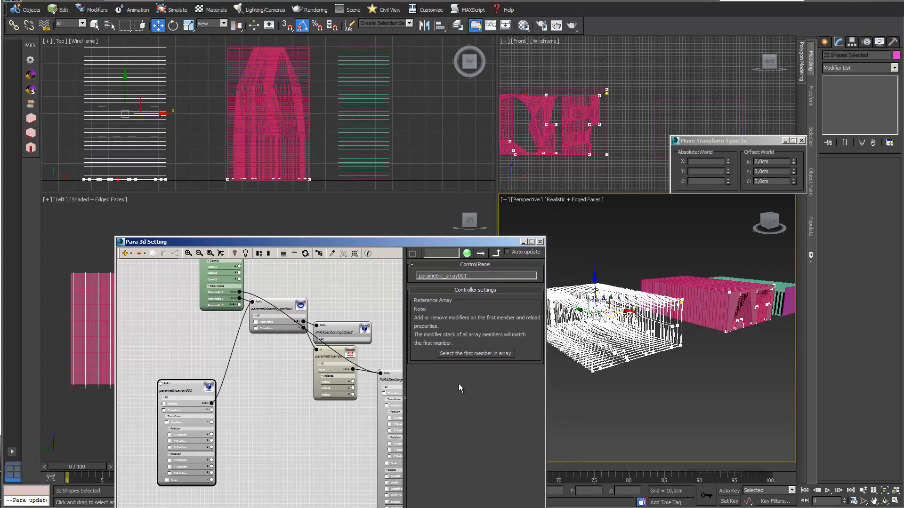
click(478, 354)
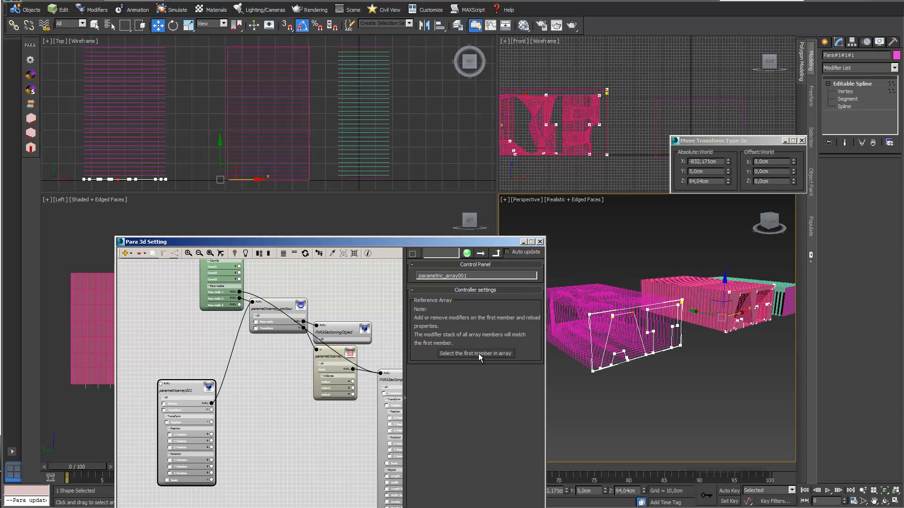
click(894, 68)
scroll(897, 330, down, 10)
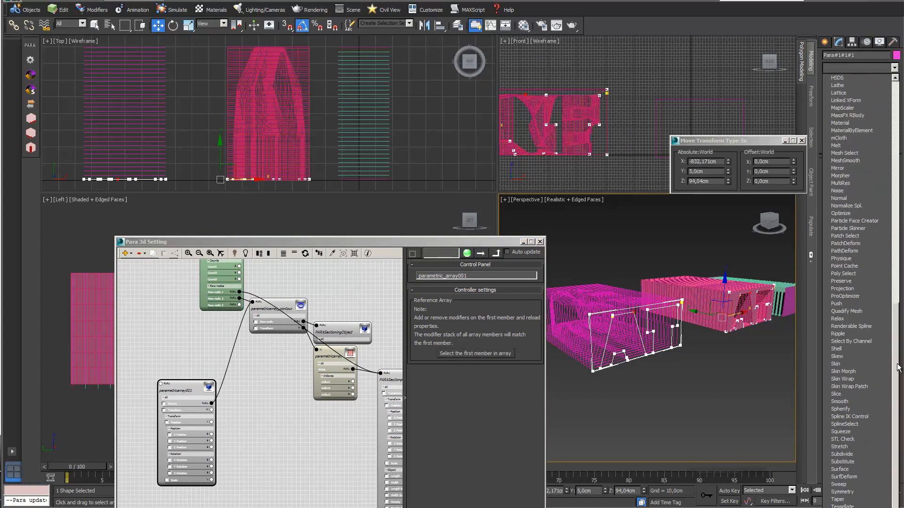
click(872, 349)
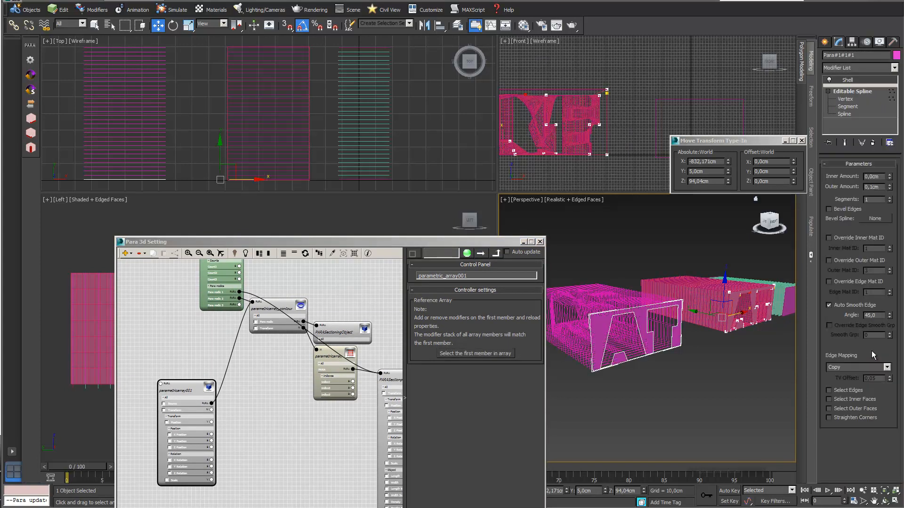
double_click(881, 187)
text(1)
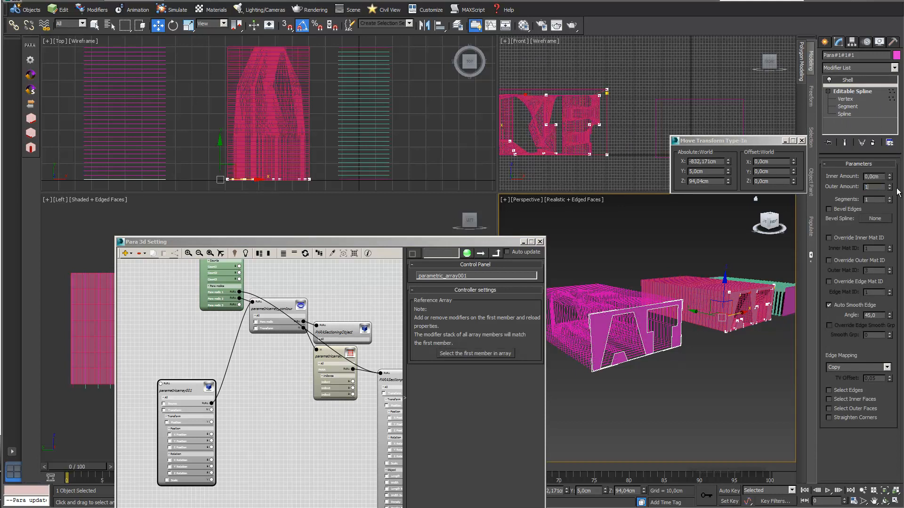
key(Return)
Step: Reload the reference array's properties so all members get the shell, declining access to all spline vertices
drag(364, 241, 333, 154)
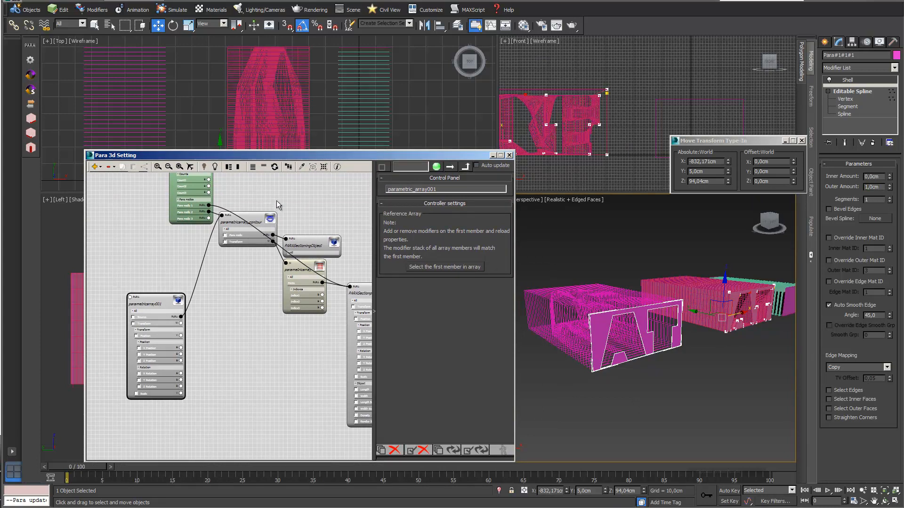
click(275, 168)
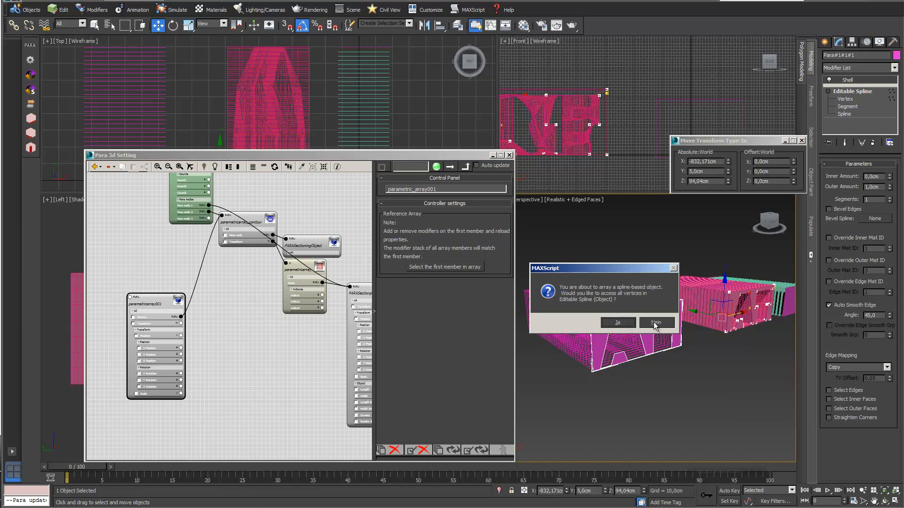
click(655, 324)
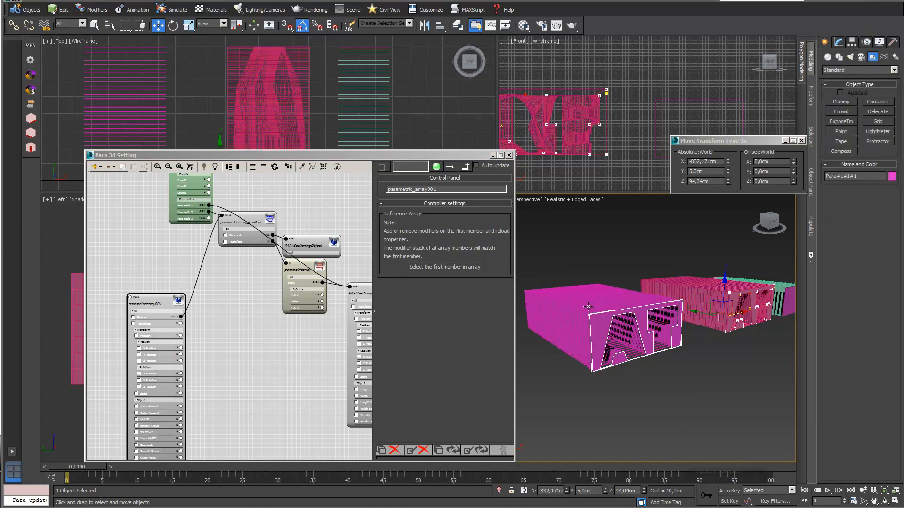
click(884, 501)
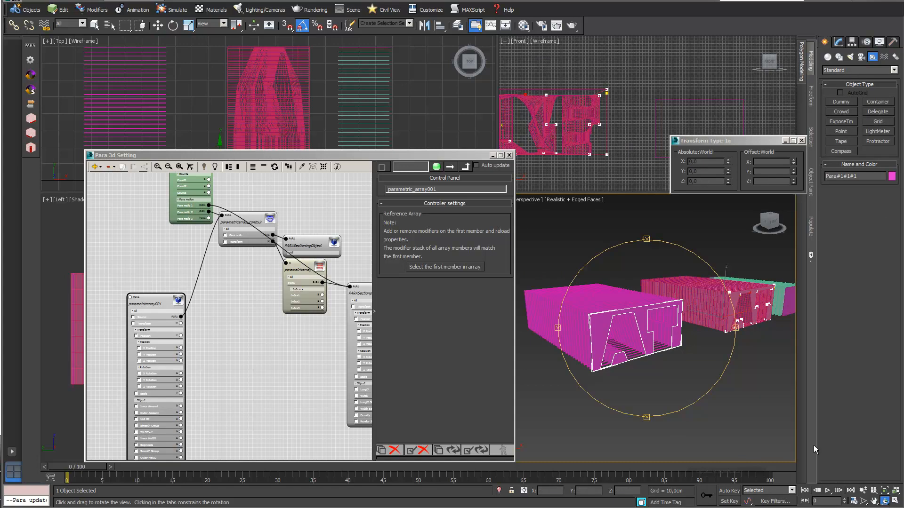
drag(653, 340, 680, 370)
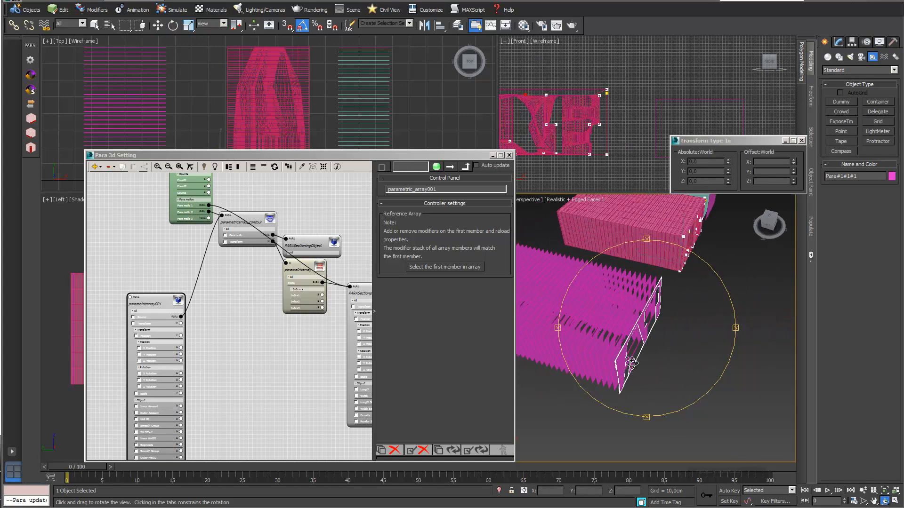
scroll(630, 358, up, 6)
middle_drag(630, 358, 648, 349)
scroll(647, 348, down, 5)
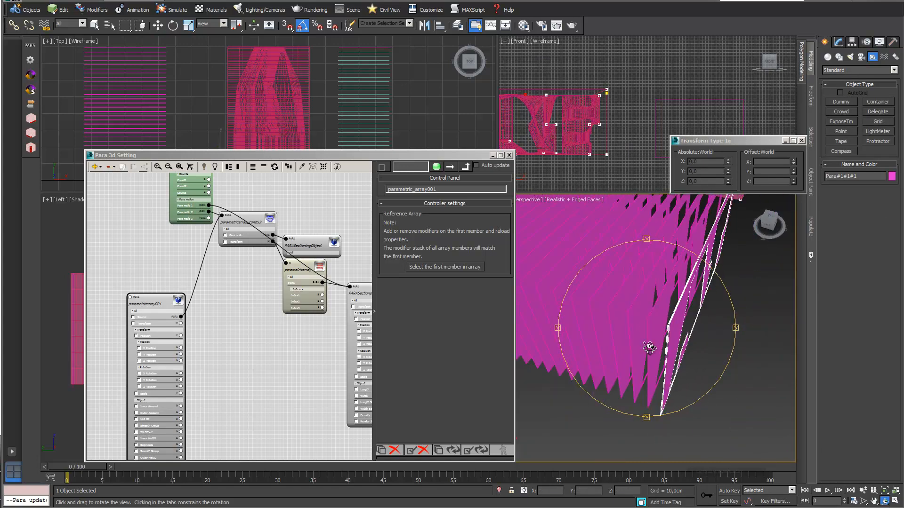
Step: Enable the array node's Outer Amount parameter, set it to 10 for all objects, and update the array
middle_drag(224, 379, 240, 318)
scroll(231, 318, up, 1)
scroll(240, 318, up, 1)
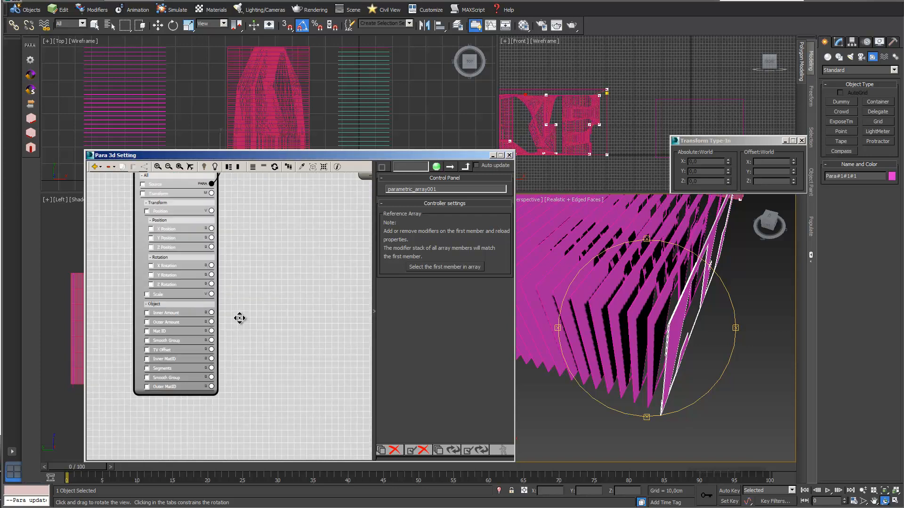
click(147, 323)
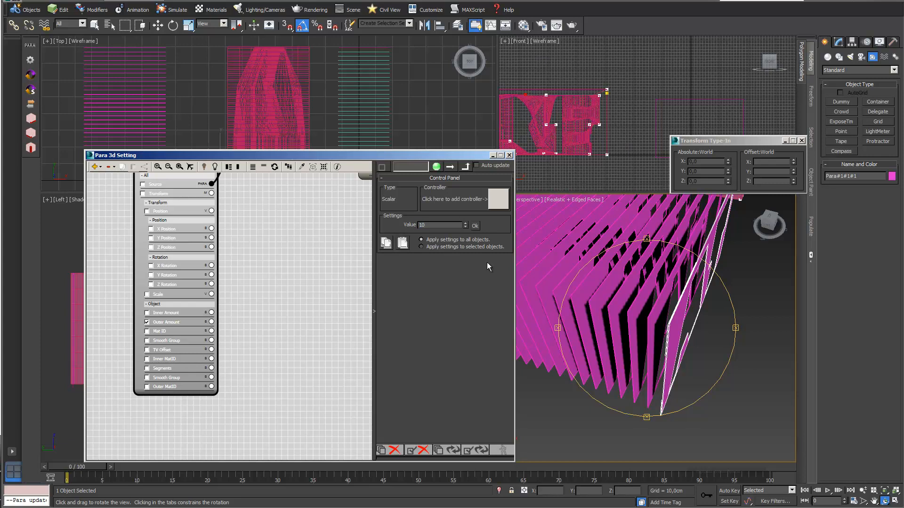
click(473, 450)
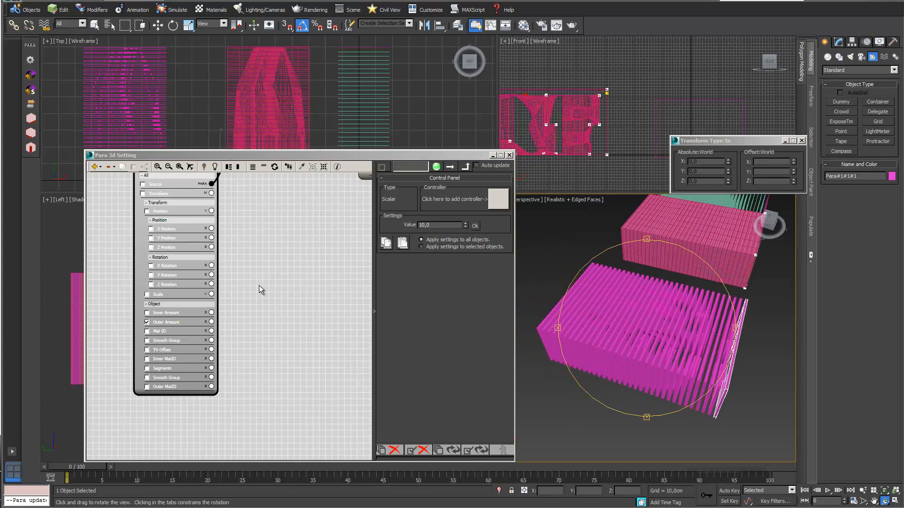
Step: Attach a new Random Controller to the array node's Outer Amount parameter
click(211, 322)
drag(211, 322, 240, 328)
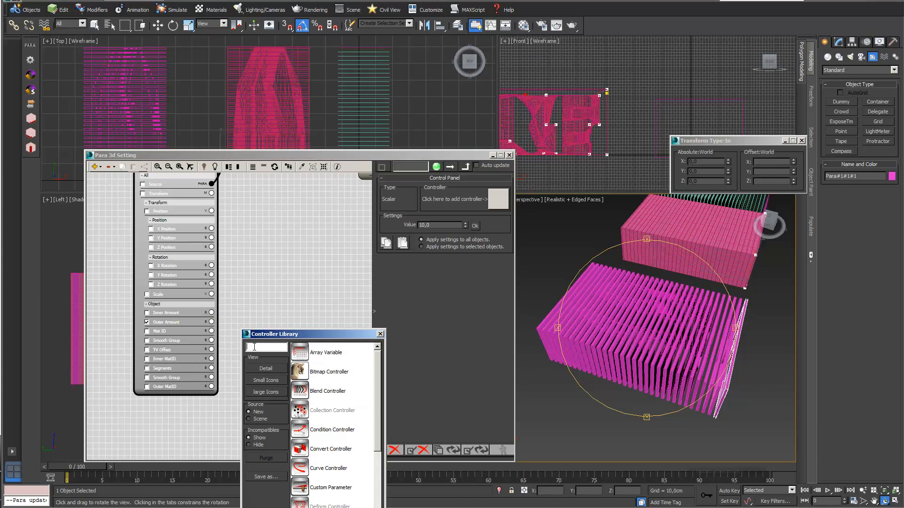
text(ran)
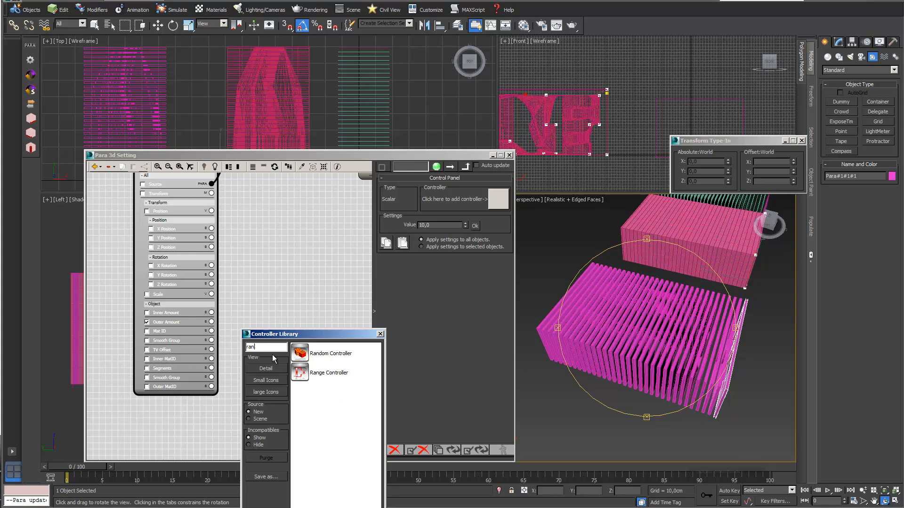
double_click(300, 354)
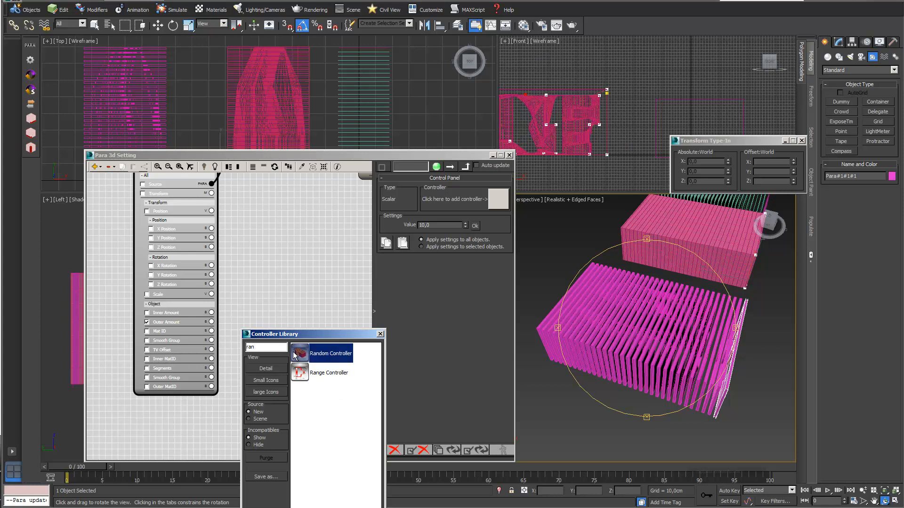
Step: Set the random controller's range to a minimum of 1 and a maximum of 10, and update the array
click(430, 260)
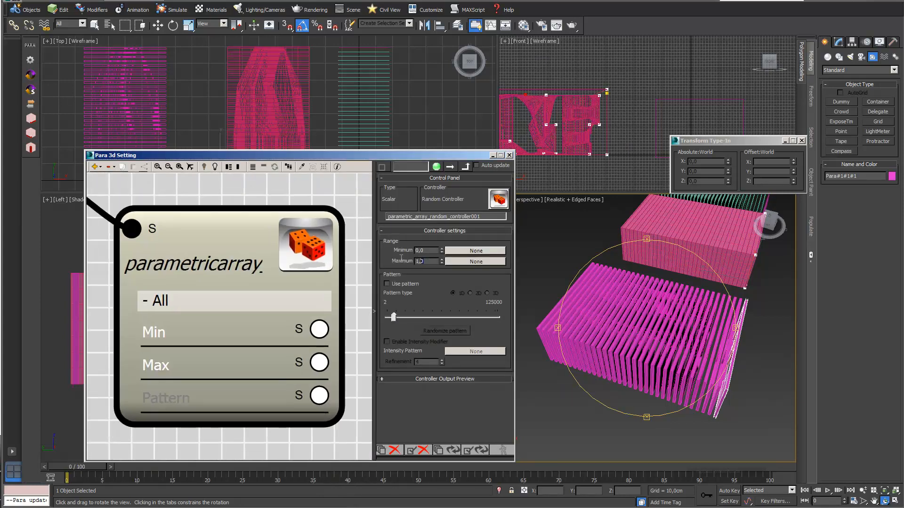
text(20)
key(BackSpace)
key(BackSpace)
click(414, 250)
key(Return)
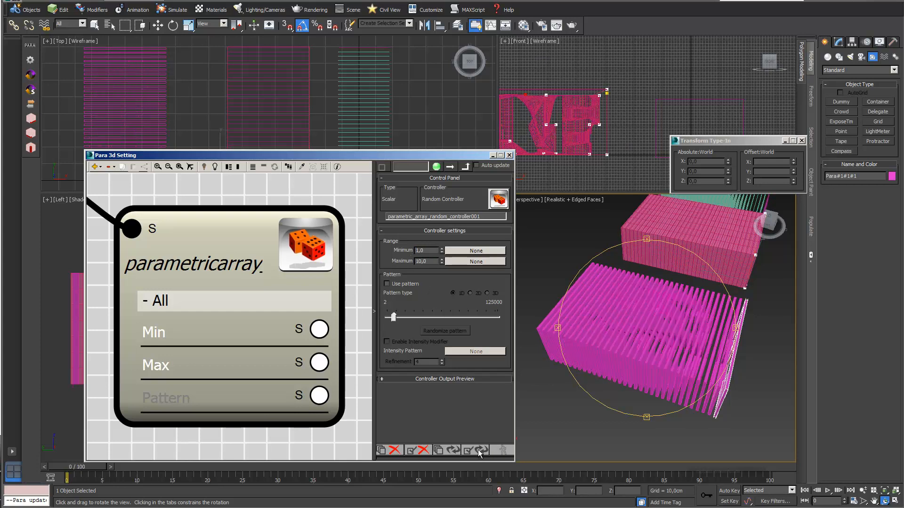
scroll(662, 368, up, 5)
scroll(663, 368, down, 3)
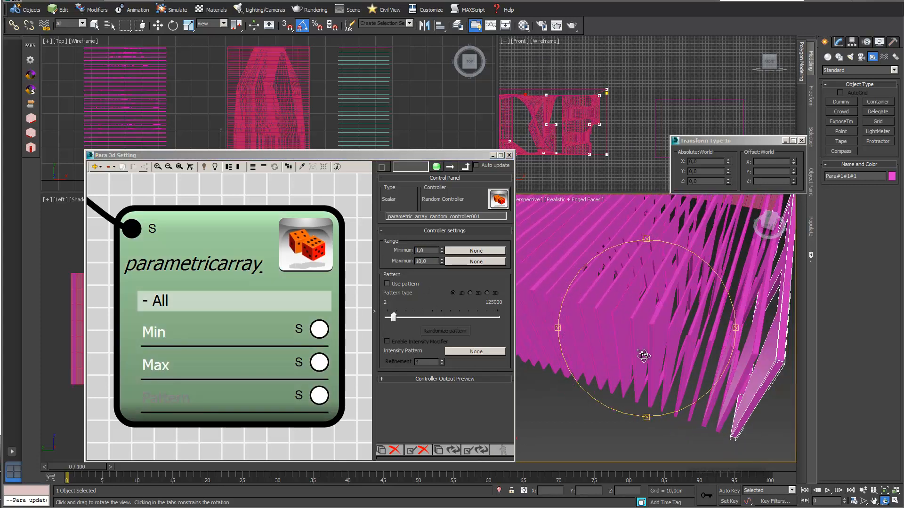
scroll(631, 353, down, 3)
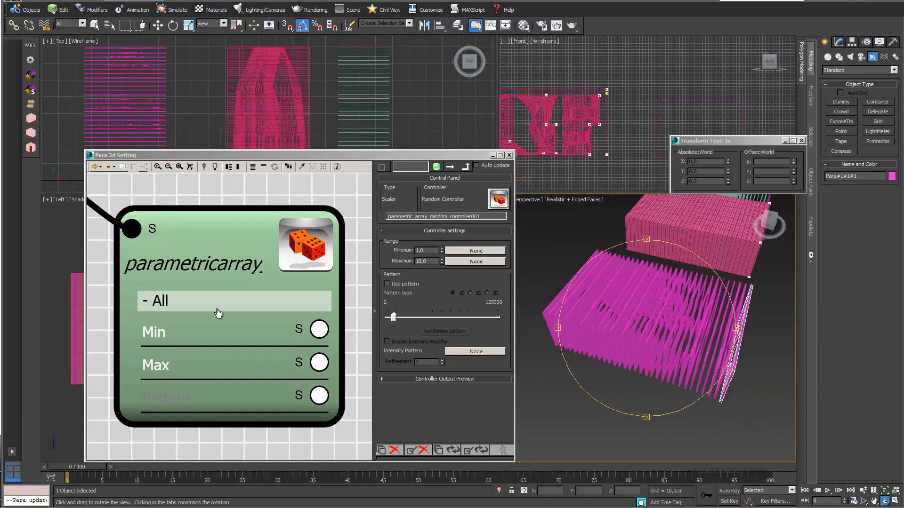
Step: Add a Snap shot add-on node near the random controller in the node graph
middle_drag(98, 338, 127, 376)
scroll(127, 376, down, 2)
scroll(181, 275, down, 5)
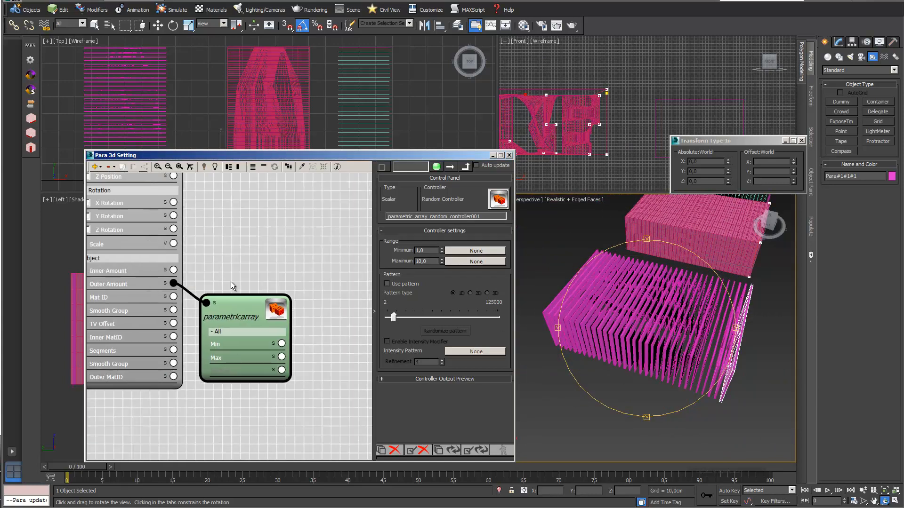
click(96, 167)
mouse_move(121, 213)
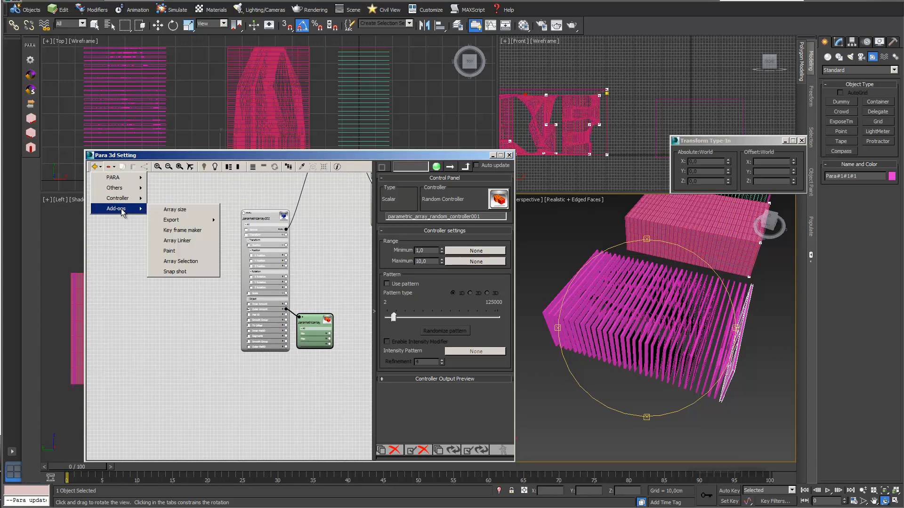
click(186, 272)
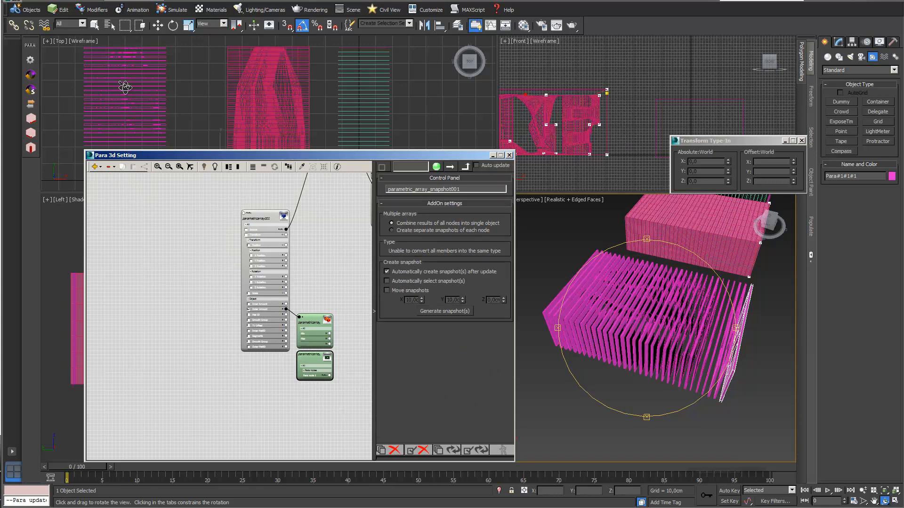
Step: Select individual slices of the shelled array to check that they are separate objects
click(95, 25)
click(629, 331)
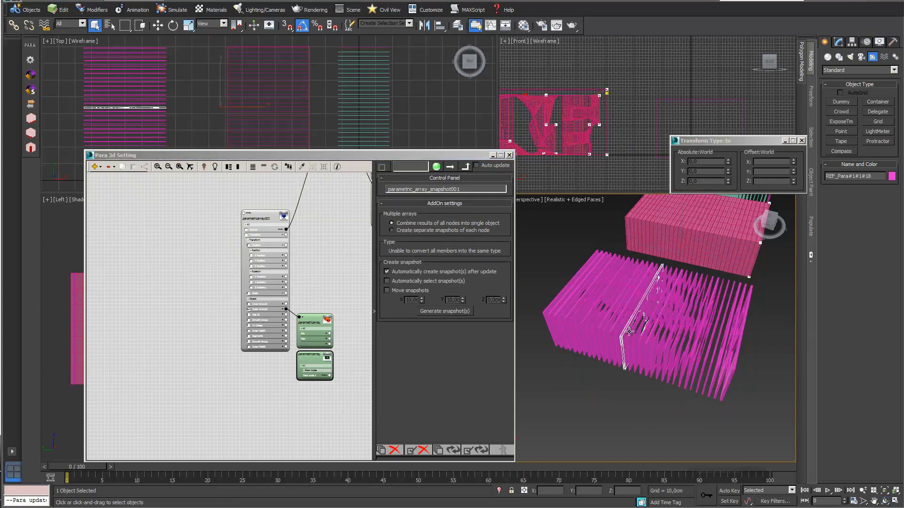
click(615, 325)
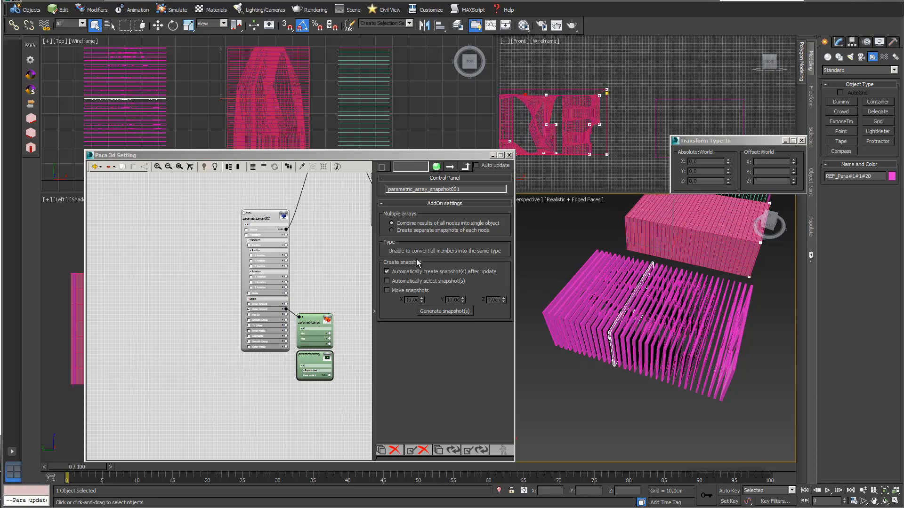
Step: Place the snapshot node beside the reference array node and link its first Para node slot to that array
click(422, 238)
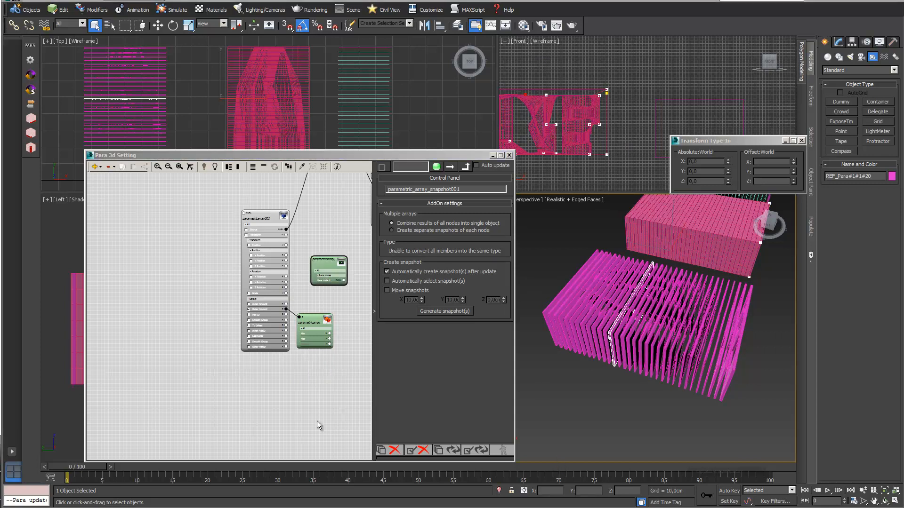
click(318, 280)
scroll(318, 279, up, 4)
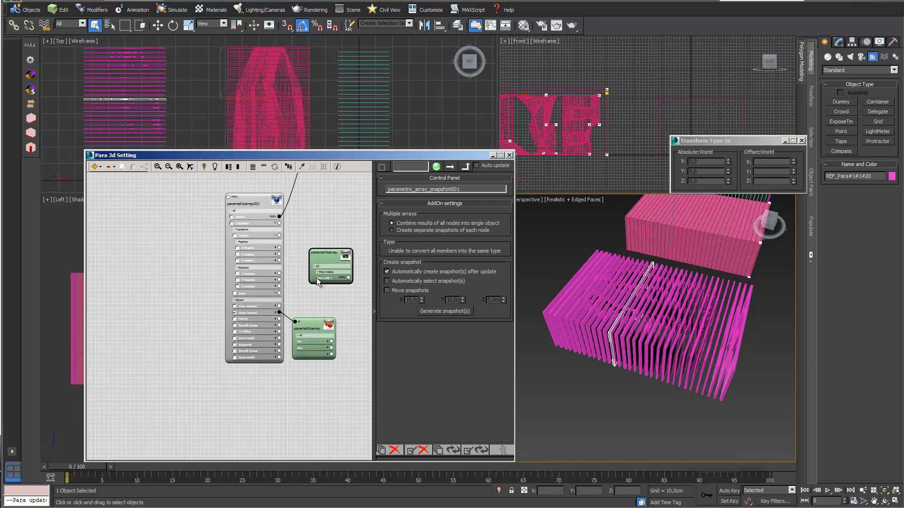
drag(353, 273, 209, 177)
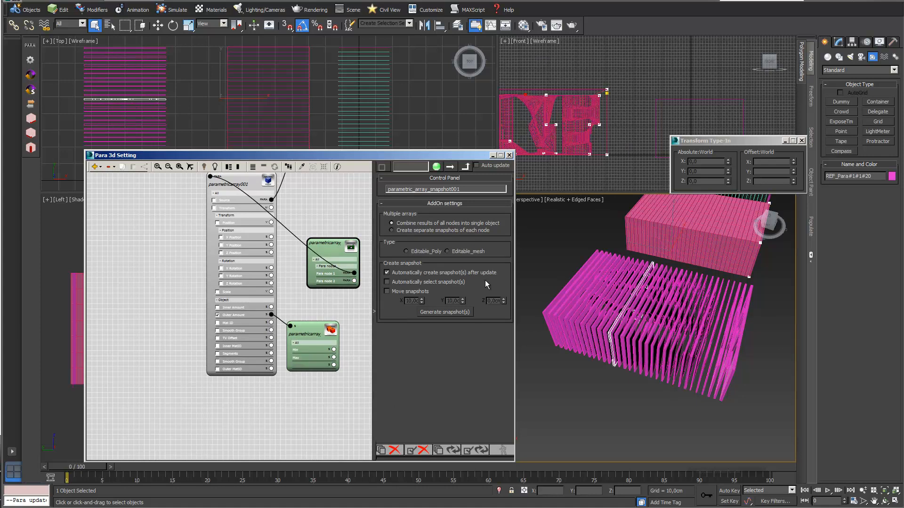
Step: Choose Editable_Poly as the snapshot type and generate a snapshot of the array
click(405, 252)
click(447, 252)
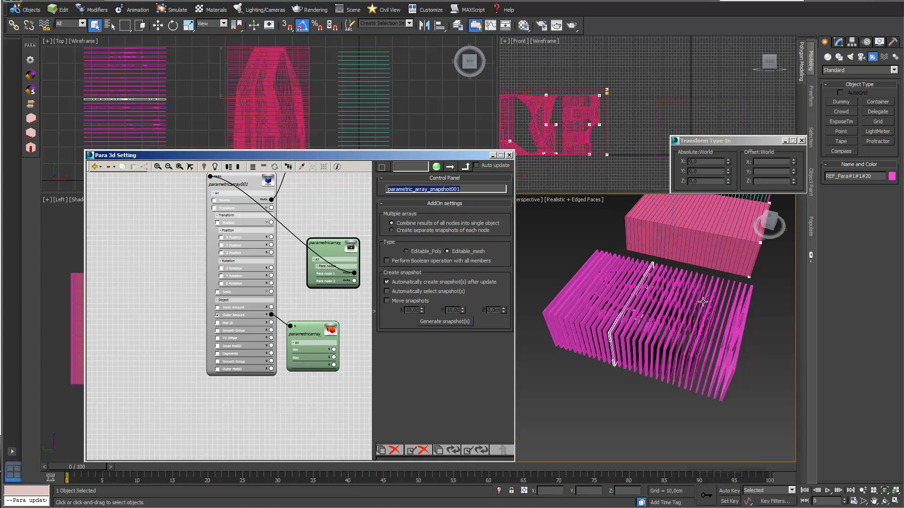
click(406, 250)
click(447, 312)
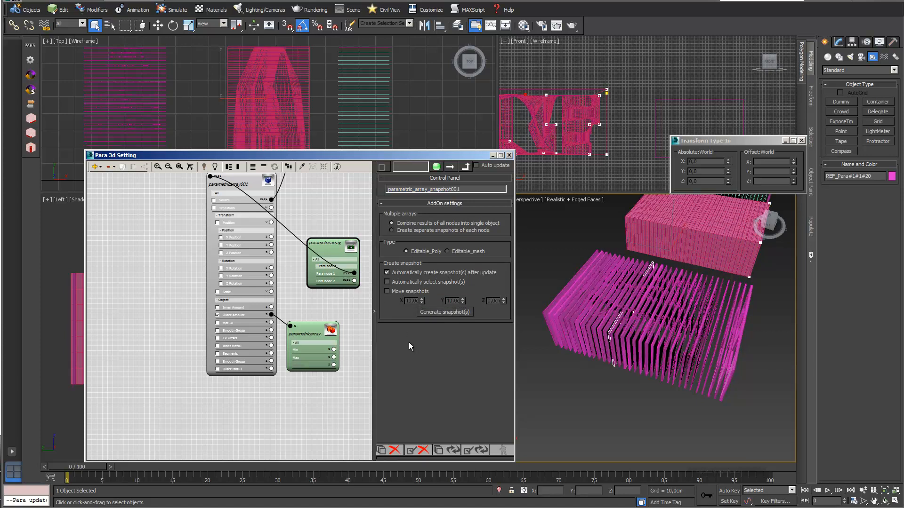
Step: Examine the shelled slices and their snapshot beside the lofted block in the perspective view
drag(475, 157, 400, 162)
middle_drag(611, 269, 606, 311)
scroll(607, 296, down, 3)
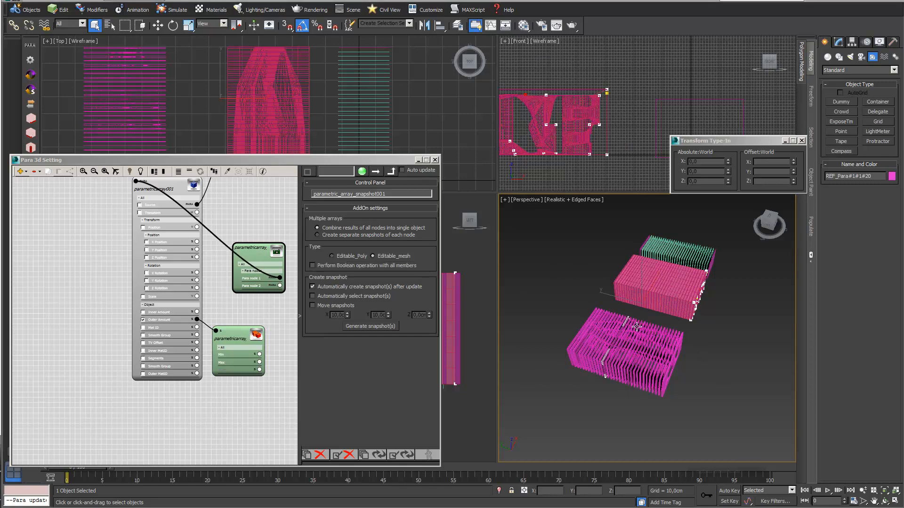
click(885, 501)
drag(638, 353, 655, 339)
scroll(652, 351, up, 3)
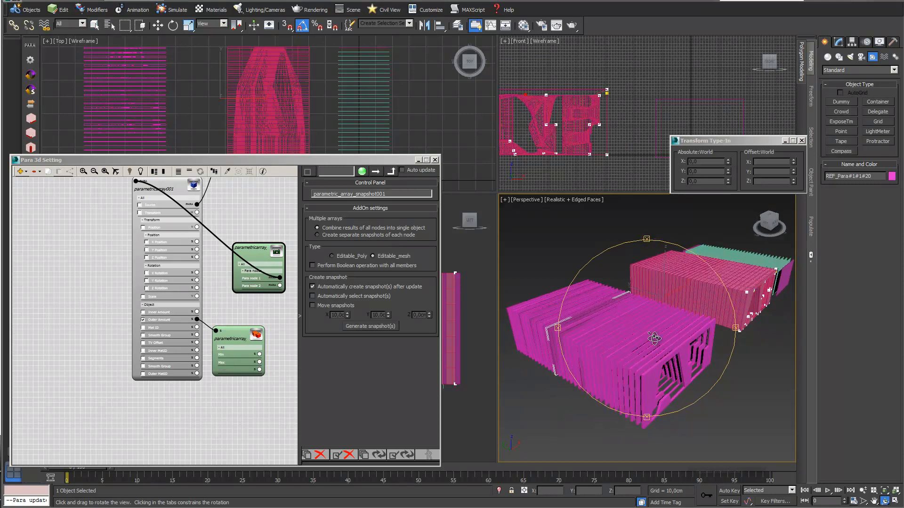